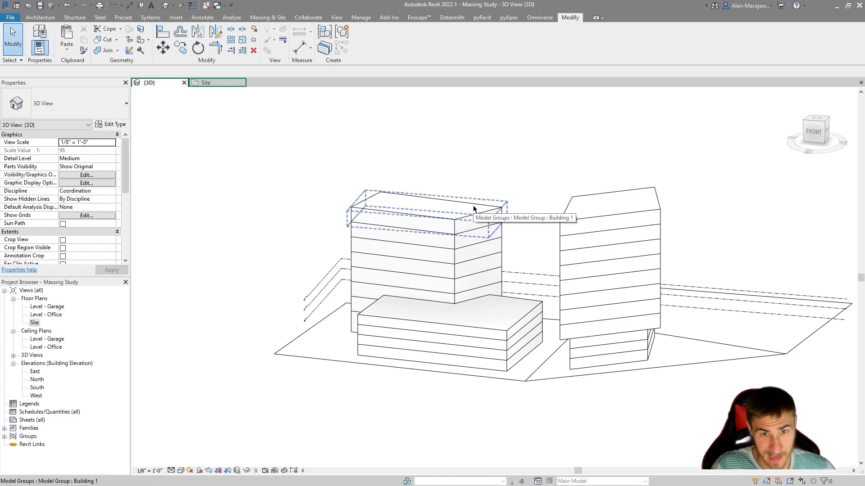
- Select the lowest visible office floor of the left tower to inspect its Property and Building parameters
{"action": "middle_click_drag", "start_coordinate": [388, 212], "coordinate": [421, 205], "text": "shift"}
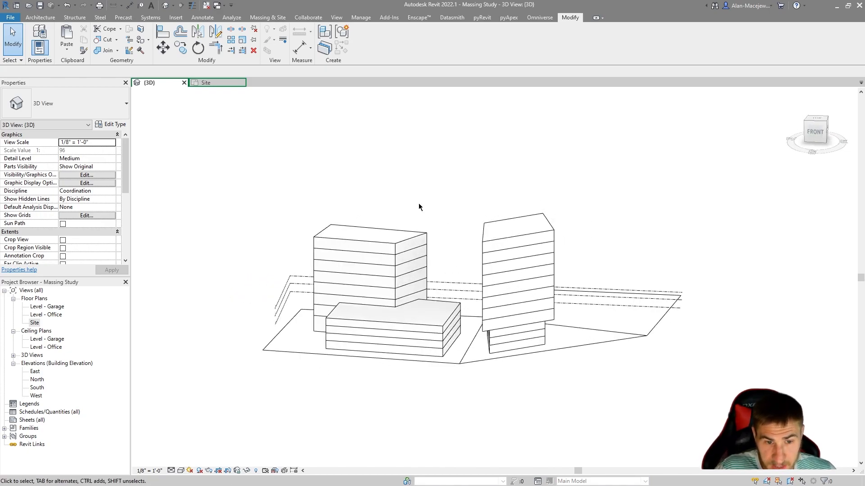
{"action": "scroll", "coordinate": [316, 263], "scroll_direction": "up", "scroll_amount": 2}
{"action": "left_click", "coordinate": [315, 352]}
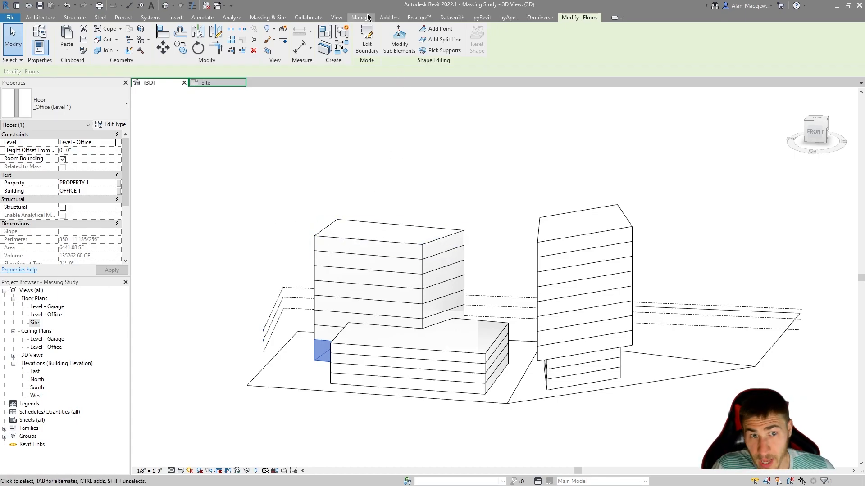
- Start a new Schedule/Quantities view and choose Floors as its category
{"action": "left_click", "coordinate": [337, 18]}
{"action": "left_click", "coordinate": [489, 45]}
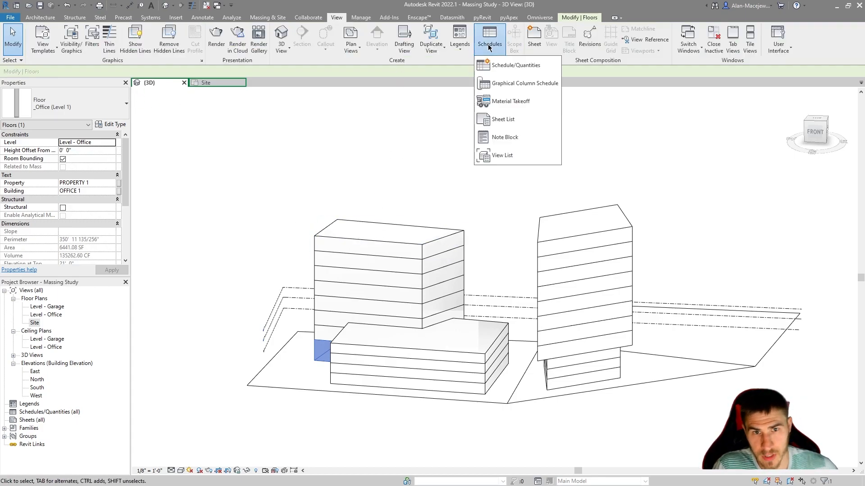
{"action": "left_click", "coordinate": [527, 66]}
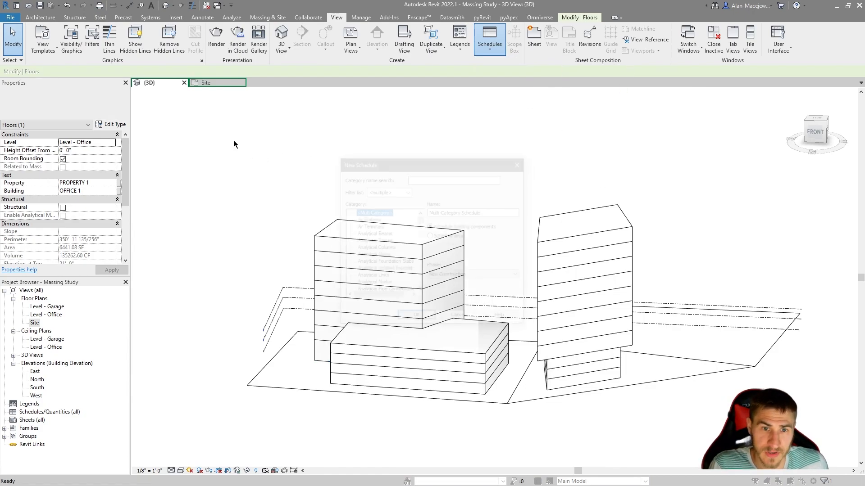
{"action": "scroll", "coordinate": [369, 259], "scroll_direction": "down", "scroll_amount": 10}
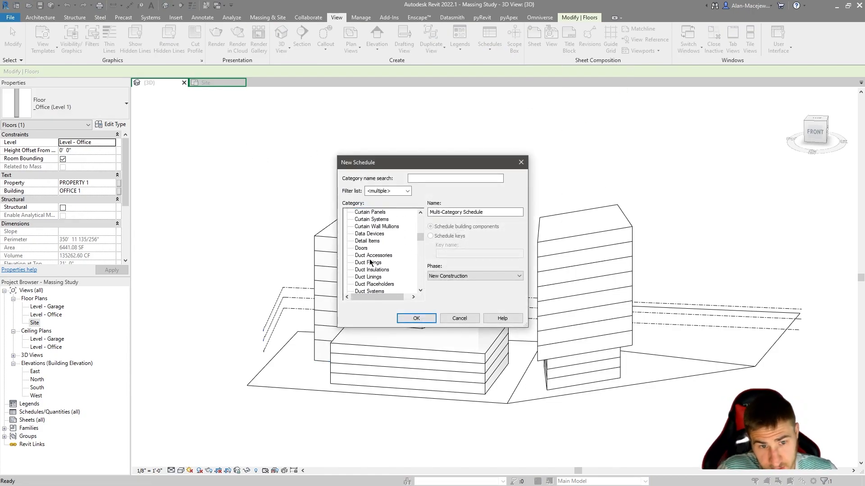
{"action": "scroll", "coordinate": [370, 260], "scroll_direction": "down", "scroll_amount": 2}
{"action": "left_click", "coordinate": [370, 261]}
{"action": "key", "text": "f"}
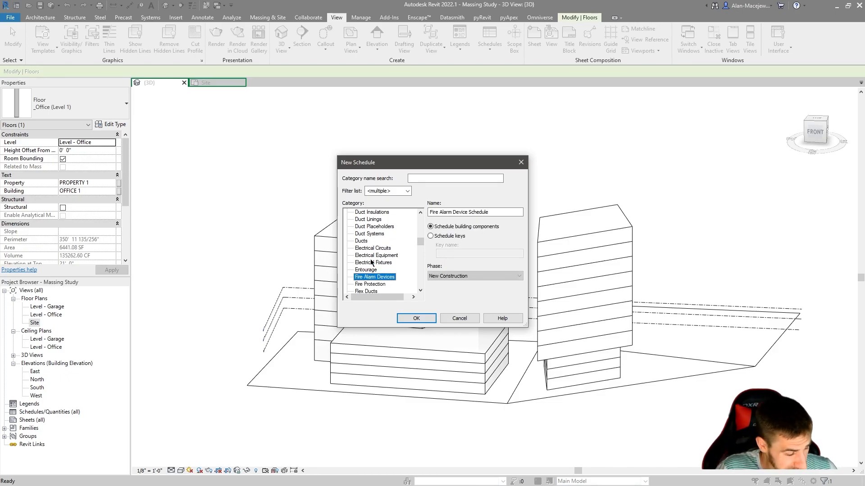
{"action": "scroll", "coordinate": [377, 245], "scroll_direction": "down", "scroll_amount": 1}
{"action": "left_click", "coordinate": [361, 276]}
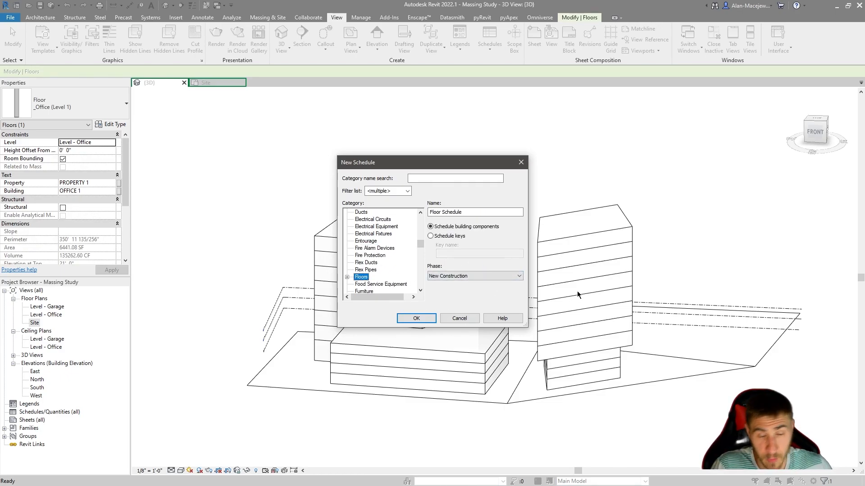
- Name the new floor schedule MASSING and create it with building components in the New Construction phase
{"action": "left_click_drag", "start_coordinate": [488, 212], "coordinate": [359, 218]}
{"action": "type", "text": "MASSING"}
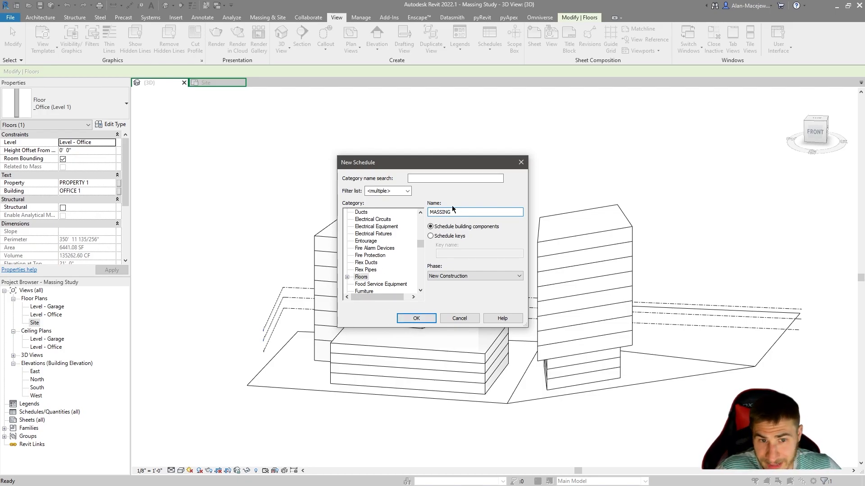
{"action": "left_click", "coordinate": [429, 321]}
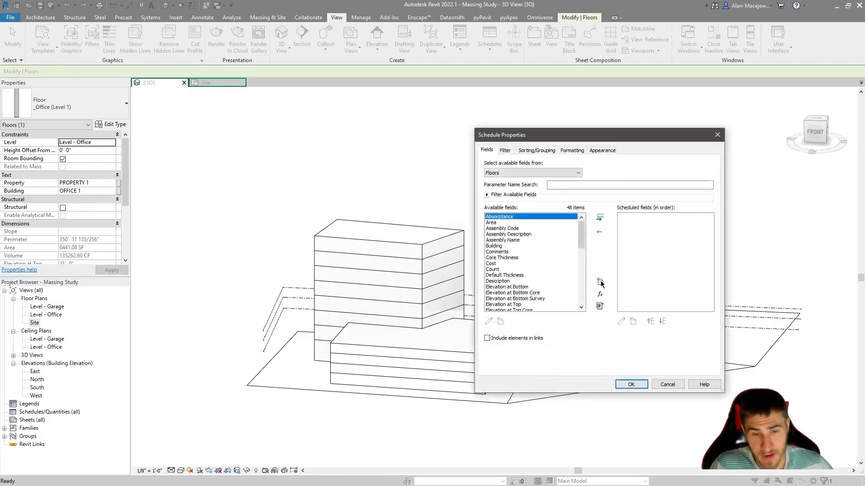
- Add the Area and Type fields to the schedule
{"action": "left_click_drag", "start_coordinate": [608, 139], "coordinate": [505, 140]}
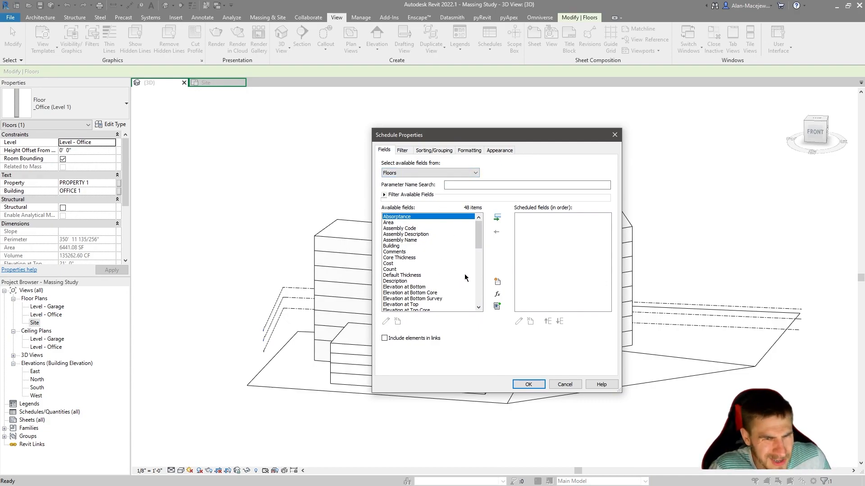
{"action": "left_click", "coordinate": [402, 223]}
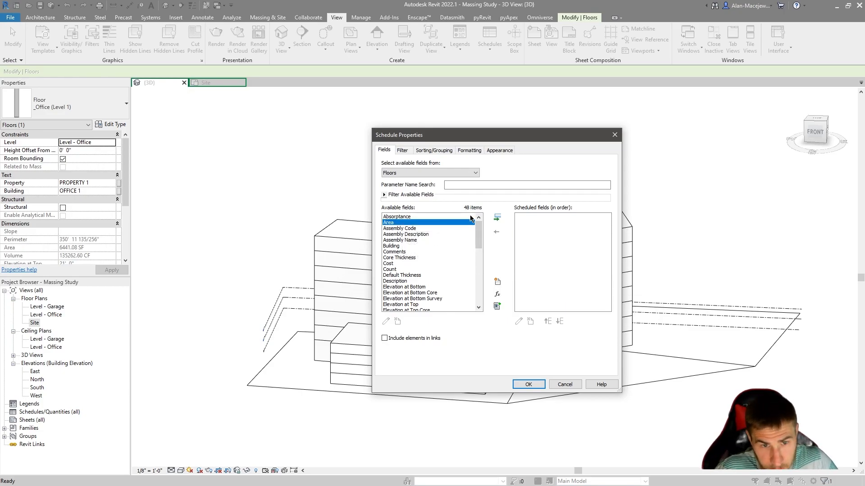
{"action": "left_click", "coordinate": [497, 218]}
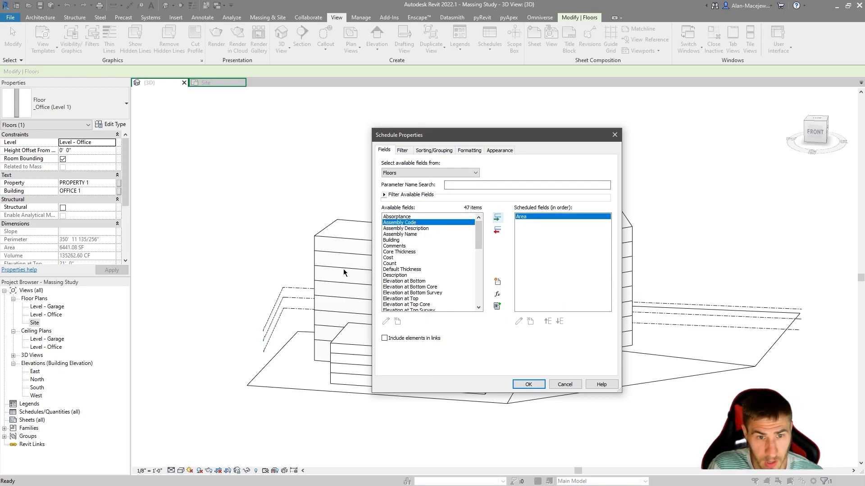
{"action": "scroll", "coordinate": [439, 238], "scroll_direction": "down", "scroll_amount": 5}
{"action": "scroll", "coordinate": [416, 258], "scroll_direction": "down", "scroll_amount": 3}
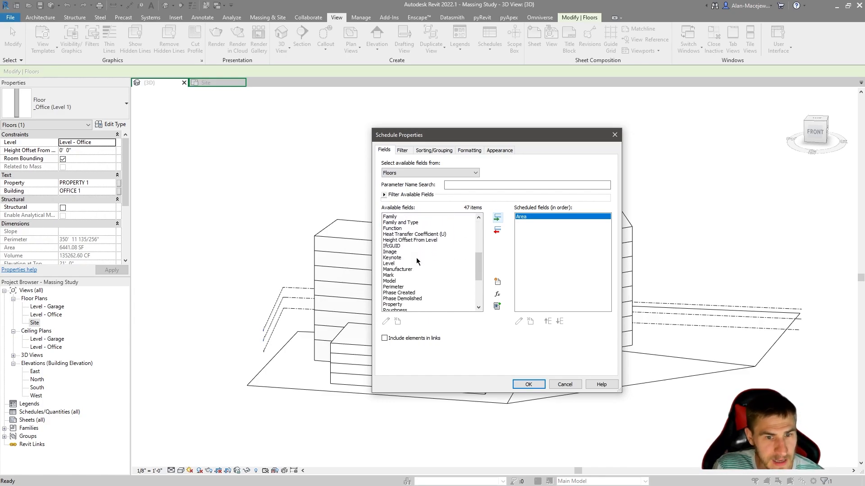
{"action": "scroll", "coordinate": [439, 281], "scroll_direction": "down", "scroll_amount": 1}
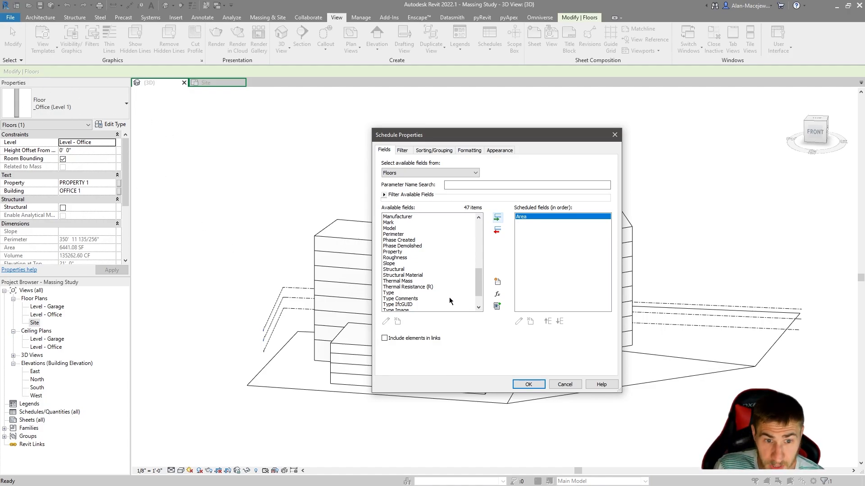
{"action": "left_click", "coordinate": [421, 299]}
{"action": "left_click", "coordinate": [404, 293]}
{"action": "left_click", "coordinate": [496, 218]}
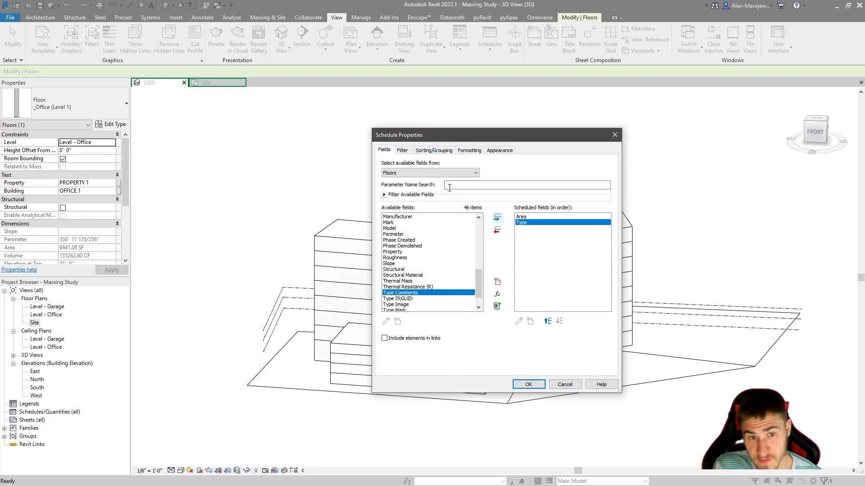
- Add the Building and Property fields to the schedule
{"action": "scroll", "coordinate": [417, 262], "scroll_direction": "up", "scroll_amount": 1}
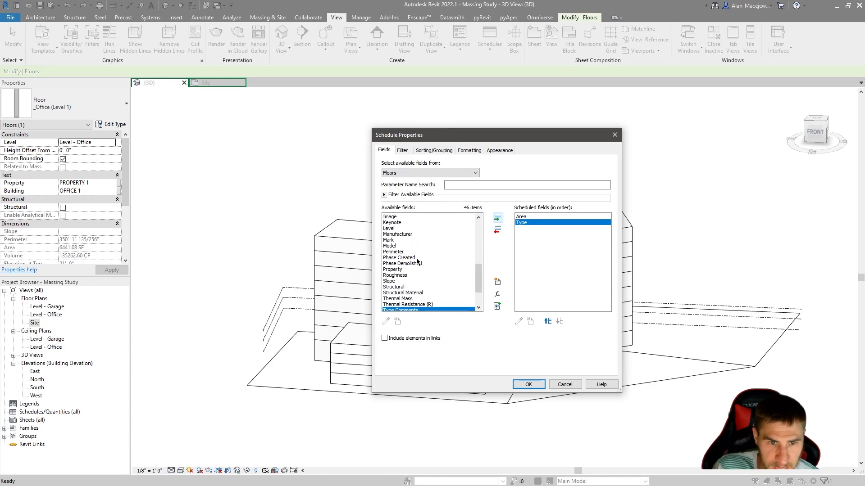
{"action": "scroll", "coordinate": [418, 263], "scroll_direction": "up", "scroll_amount": 6}
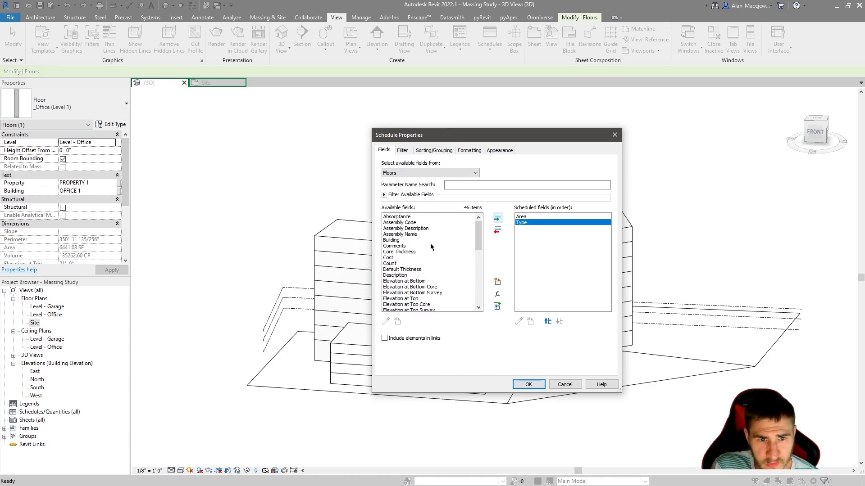
{"action": "left_click", "coordinate": [386, 236]}
{"action": "left_click", "coordinate": [388, 244]}
{"action": "left_click", "coordinate": [414, 240]}
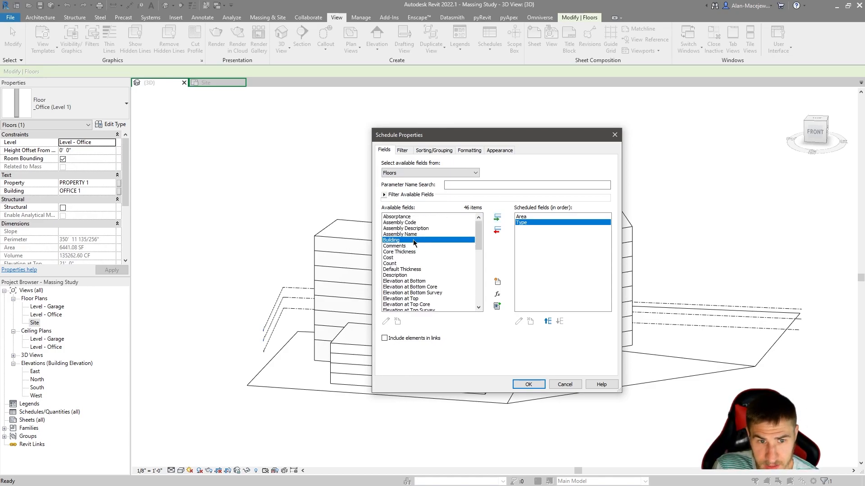
{"action": "left_click", "coordinate": [497, 217]}
{"action": "scroll", "coordinate": [429, 260], "scroll_direction": "down", "scroll_amount": 10}
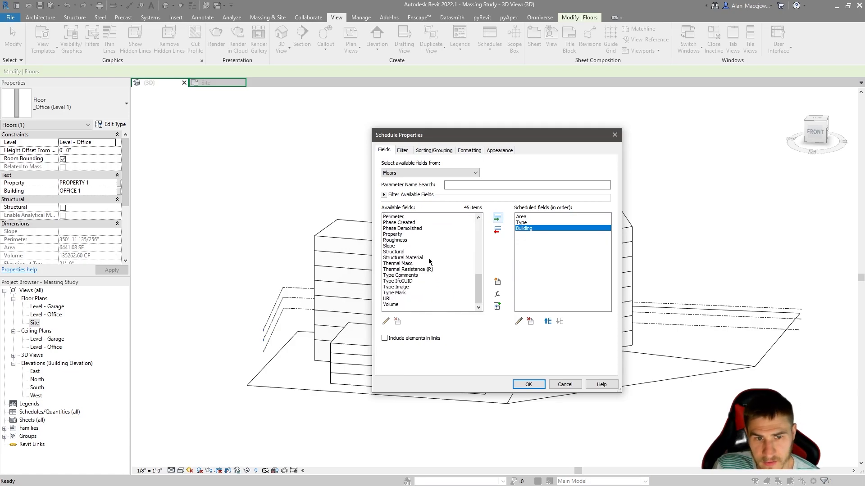
{"action": "left_click", "coordinate": [394, 234]}
{"action": "left_click", "coordinate": [497, 217]}
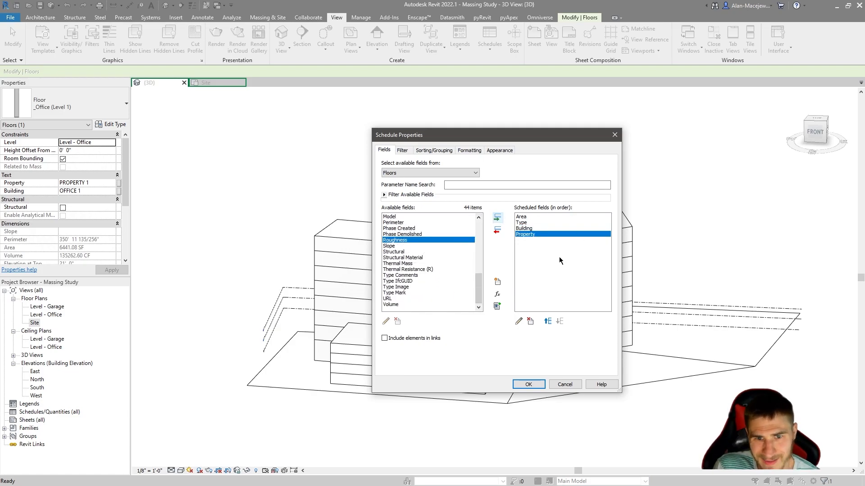
- Move the Area field to the end of the scheduled fields
{"action": "left_click", "coordinate": [526, 229]}
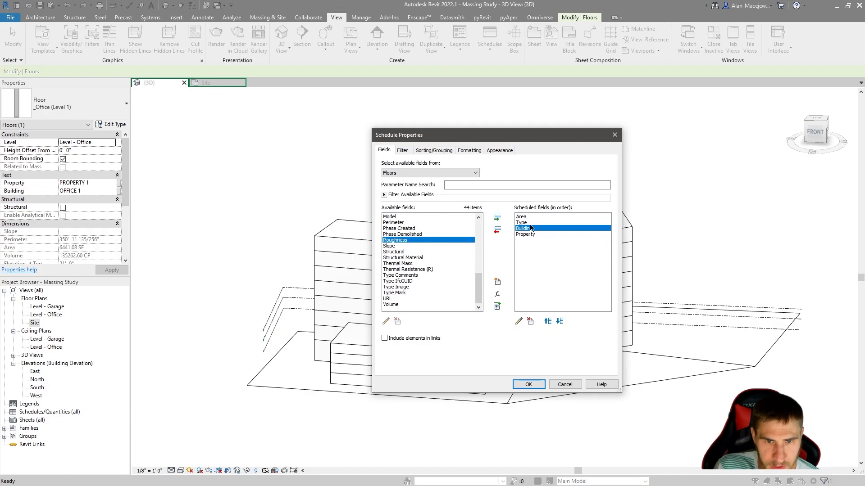
{"action": "left_click", "coordinate": [523, 217]}
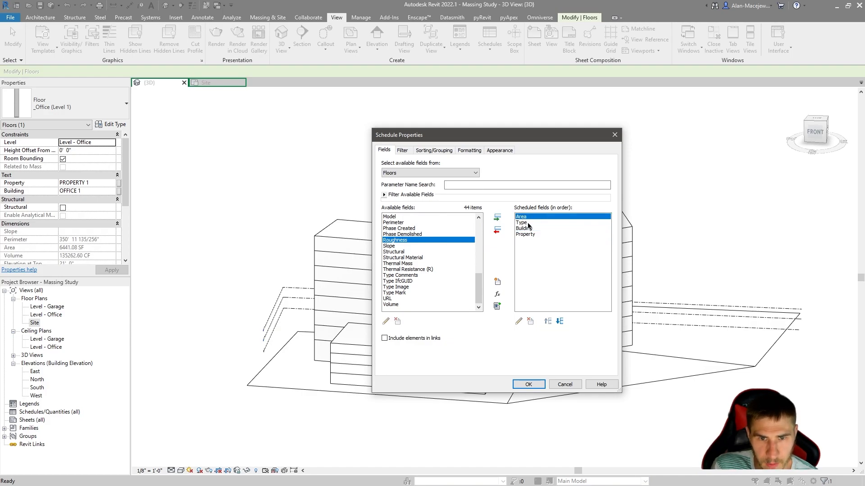
{"action": "left_click", "coordinate": [560, 321]}
{"action": "left_click", "coordinate": [559, 321]}
{"action": "left_click", "coordinate": [560, 321]}
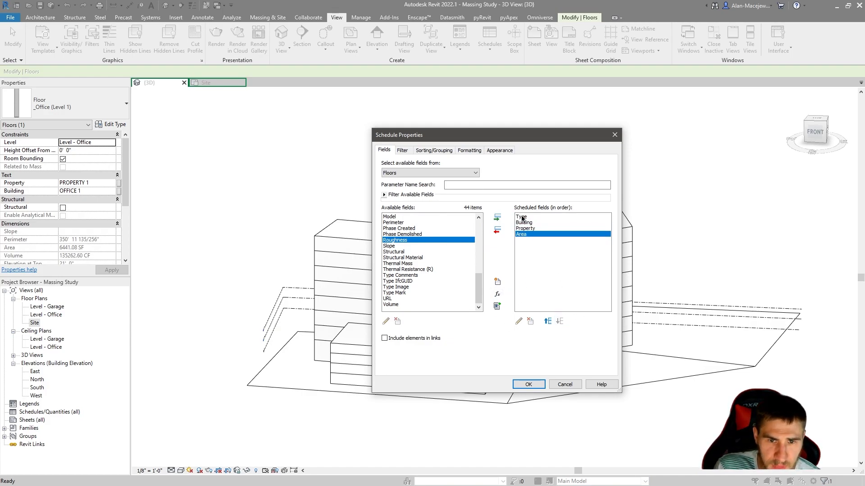
- Reorder the remaining scheduled fields as Property, Building, Type ahead of Area, and accept the schedule properties
{"action": "left_click", "coordinate": [534, 228]}
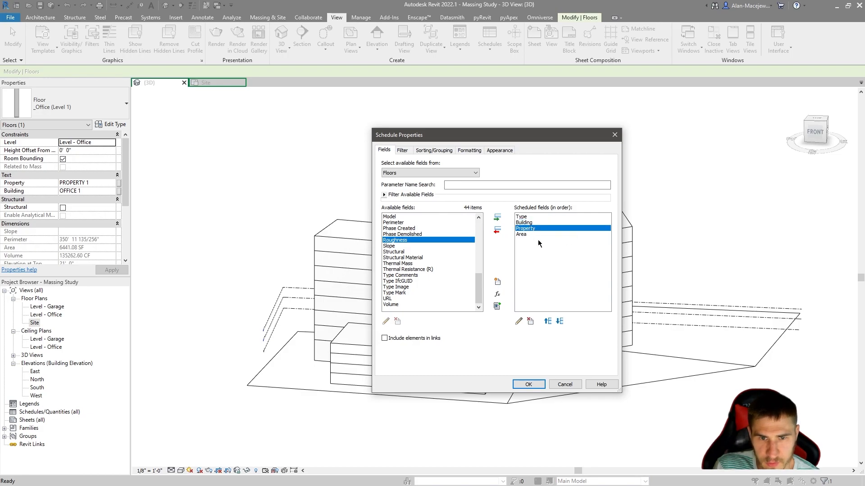
{"action": "left_click", "coordinate": [547, 322]}
{"action": "left_click", "coordinate": [548, 321]}
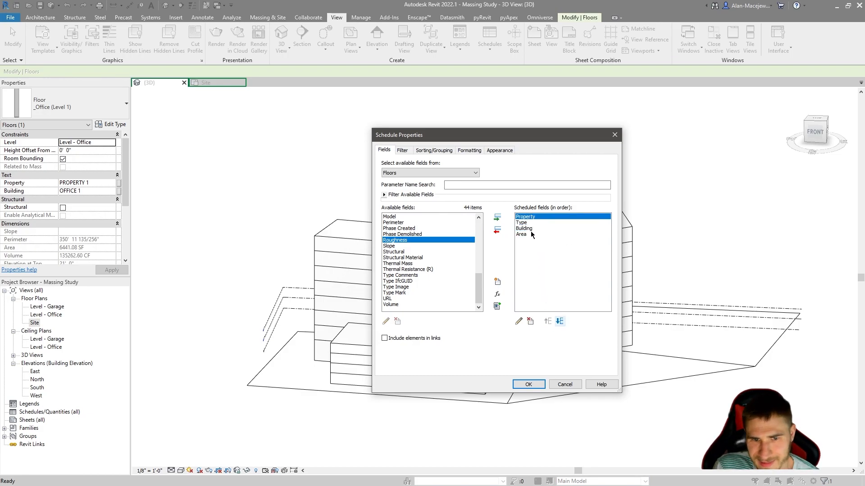
{"action": "left_click", "coordinate": [531, 234]}
{"action": "left_click", "coordinate": [530, 228]}
{"action": "left_click", "coordinate": [548, 321]}
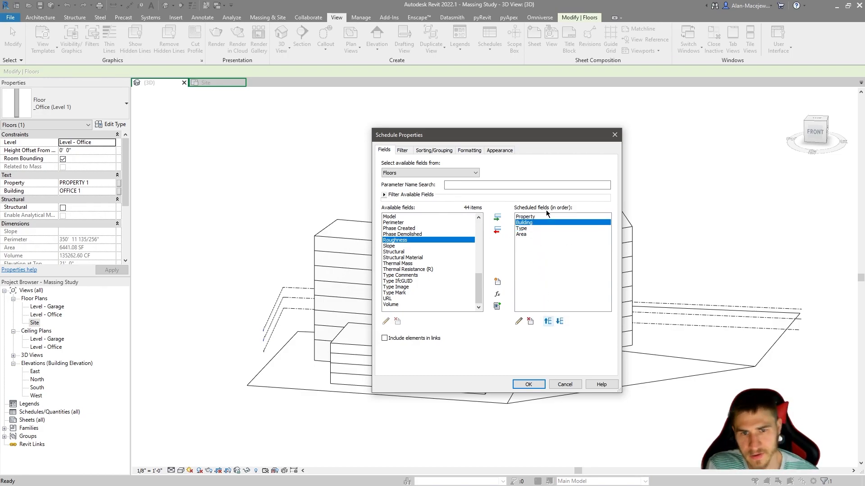
{"action": "left_click", "coordinate": [526, 384]}
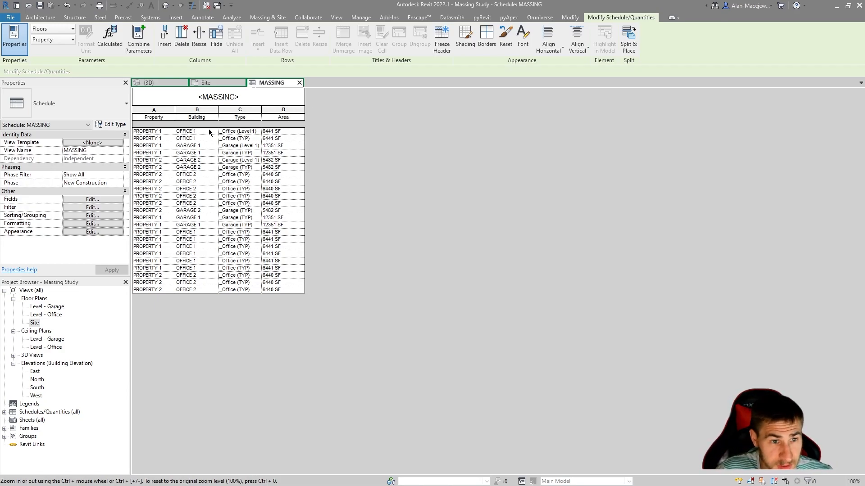
- Widen the Property, Building and Type columns of the MASSING schedule slightly
{"action": "left_click_drag", "start_coordinate": [218, 110], "coordinate": [181, 109]}
{"action": "left_click_drag", "start_coordinate": [275, 110], "coordinate": [277, 111]}
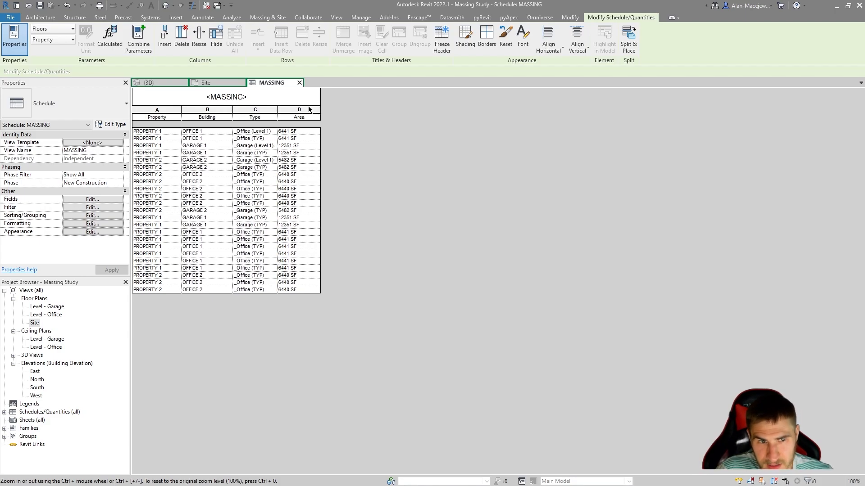
{"action": "scroll", "coordinate": [224, 188], "scroll_direction": "up", "scroll_amount": 4, "text": "ctrl"}
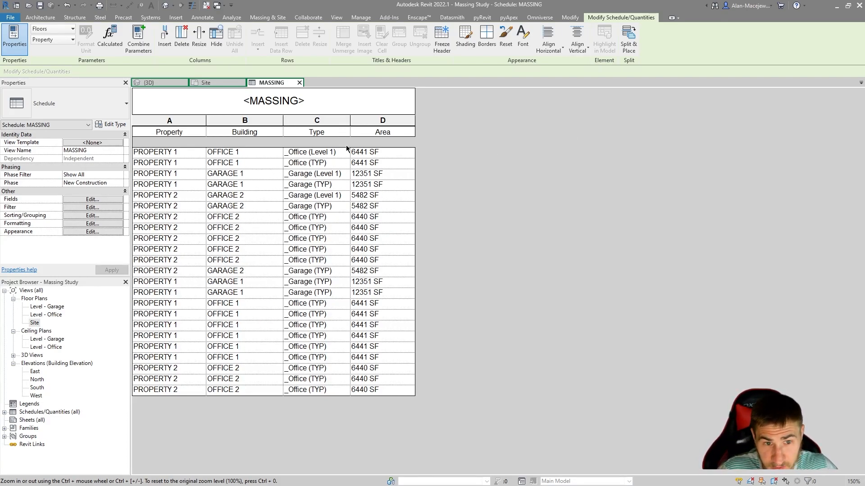
- Sort the MASSING schedule by Property in ascending order
{"action": "left_click", "coordinate": [93, 216]}
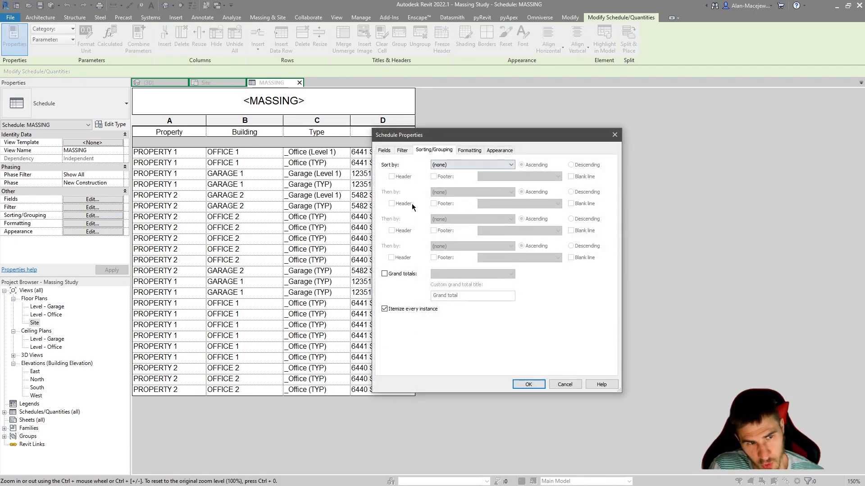
{"action": "left_click", "coordinate": [464, 165]}
{"action": "left_click", "coordinate": [453, 179]}
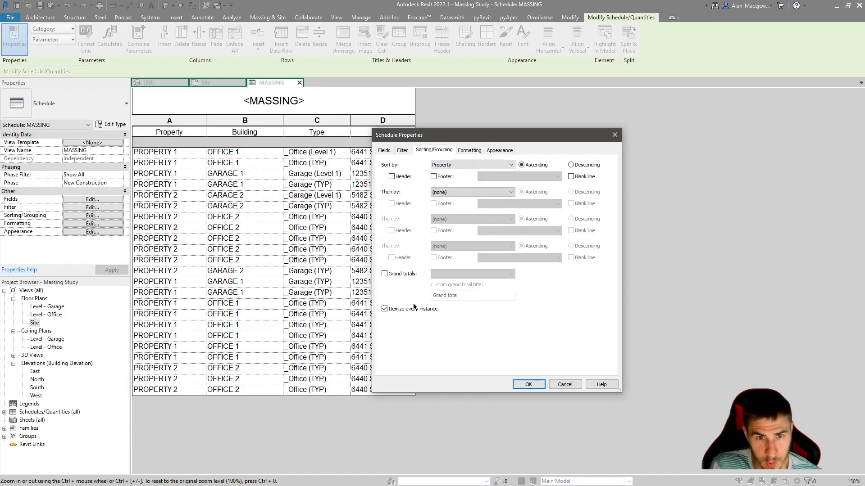
{"action": "left_click", "coordinate": [512, 385]}
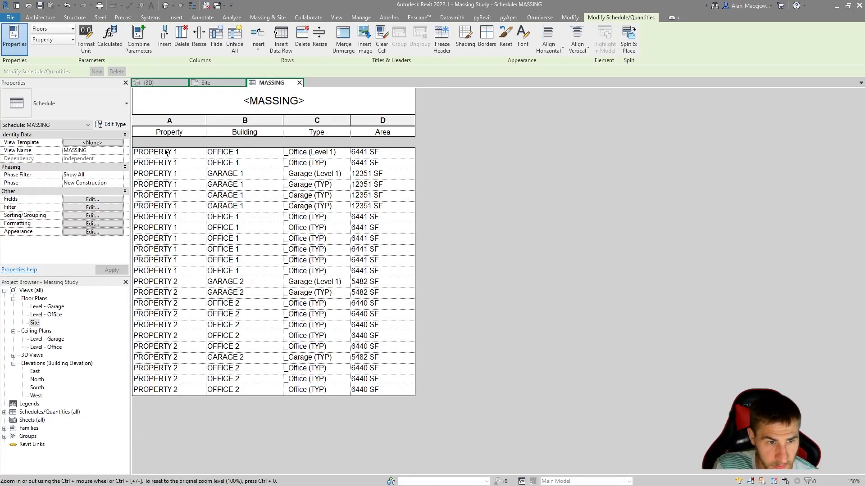
- Give the Property grouping of the MASSING schedule a header and hide the Property field
{"action": "left_click", "coordinate": [92, 224]}
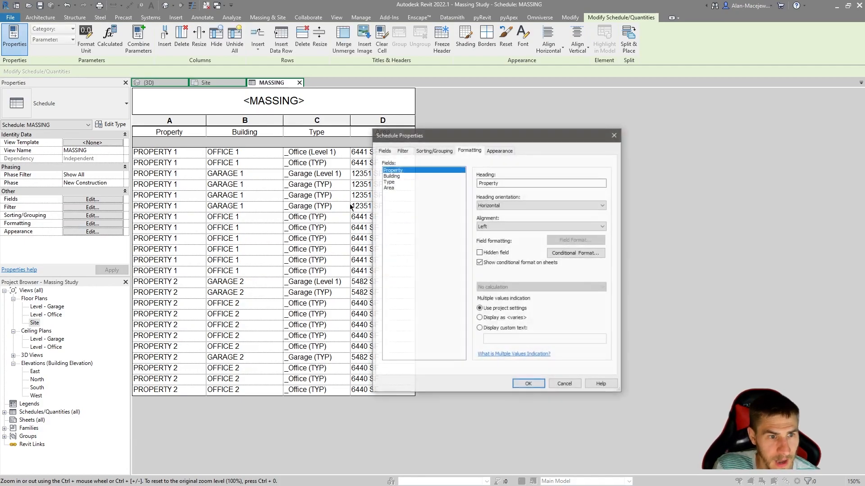
{"action": "left_click", "coordinate": [433, 150]}
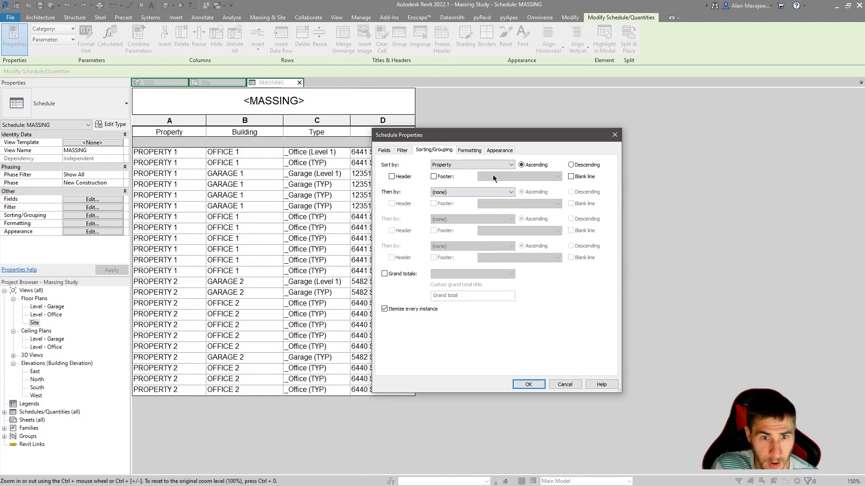
{"action": "left_click", "coordinate": [469, 150]}
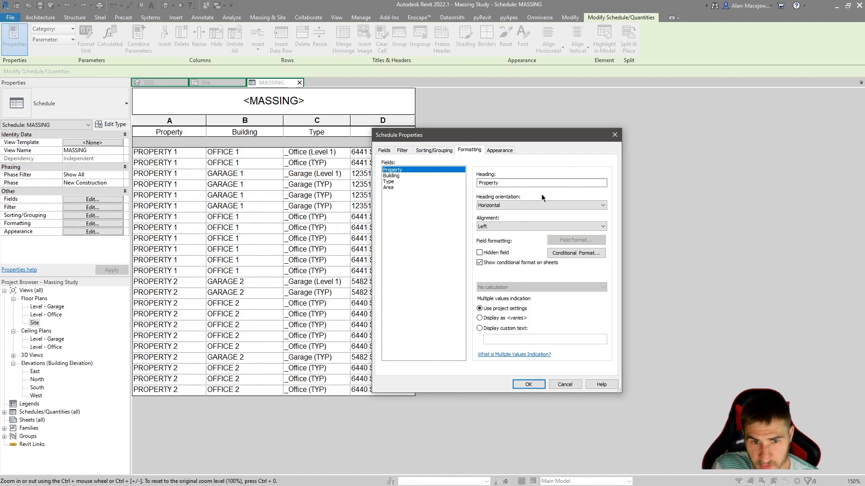
{"action": "left_click", "coordinate": [434, 150]}
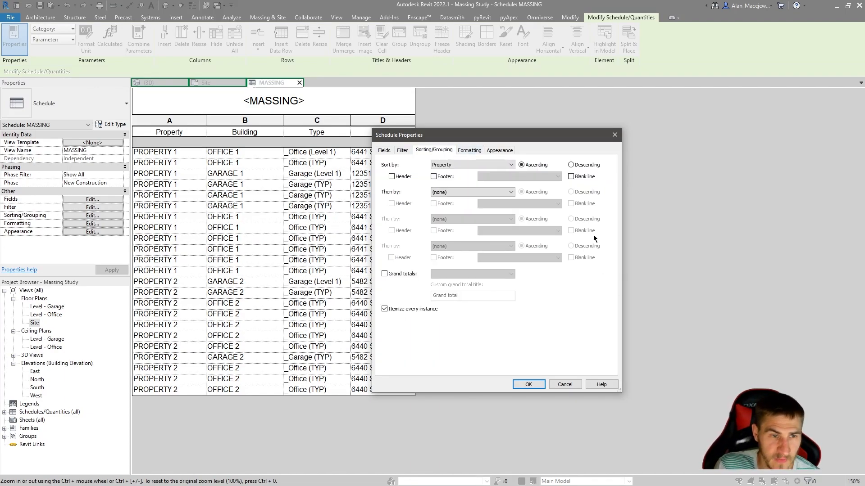
{"action": "left_click", "coordinate": [401, 177]}
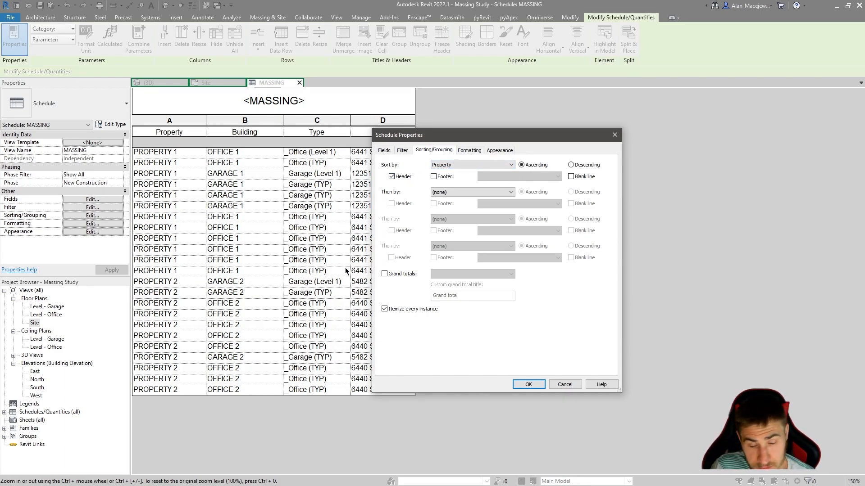
{"action": "left_click", "coordinate": [527, 385]}
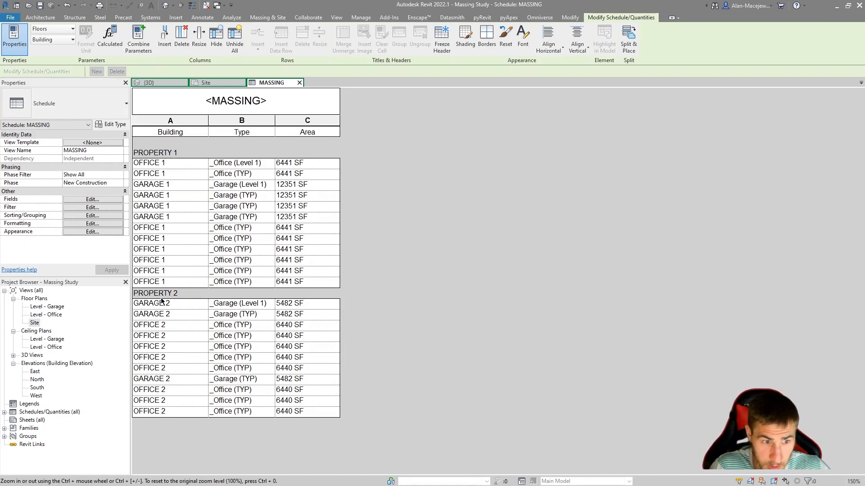
- Add a blank line after each Property group and sort the schedule secondly by Building in ascending order
{"action": "left_click", "coordinate": [96, 209]}
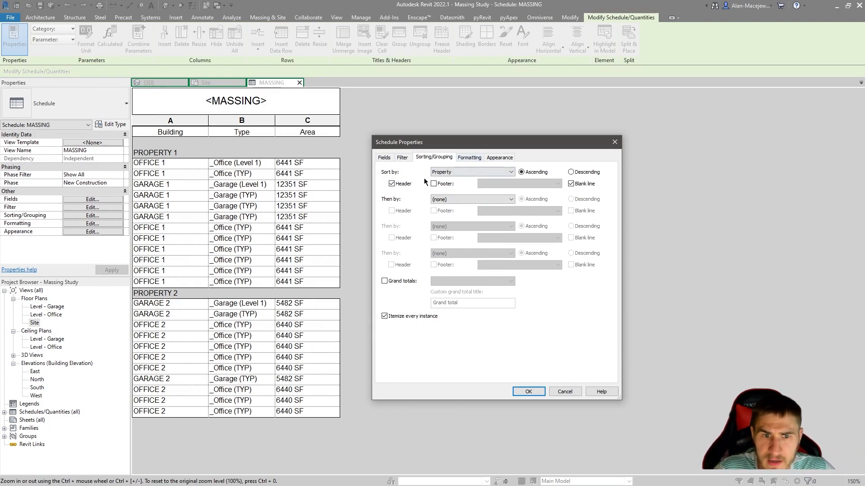
{"action": "left_click", "coordinate": [456, 200]}
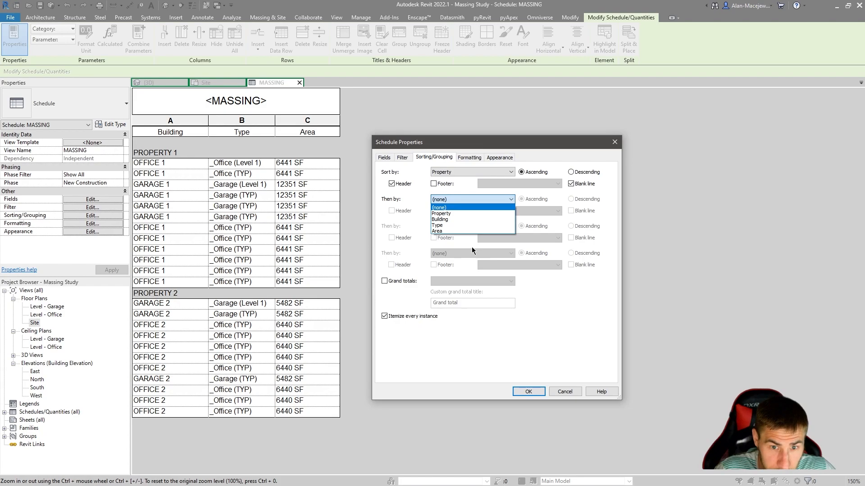
{"action": "left_click", "coordinate": [451, 220]}
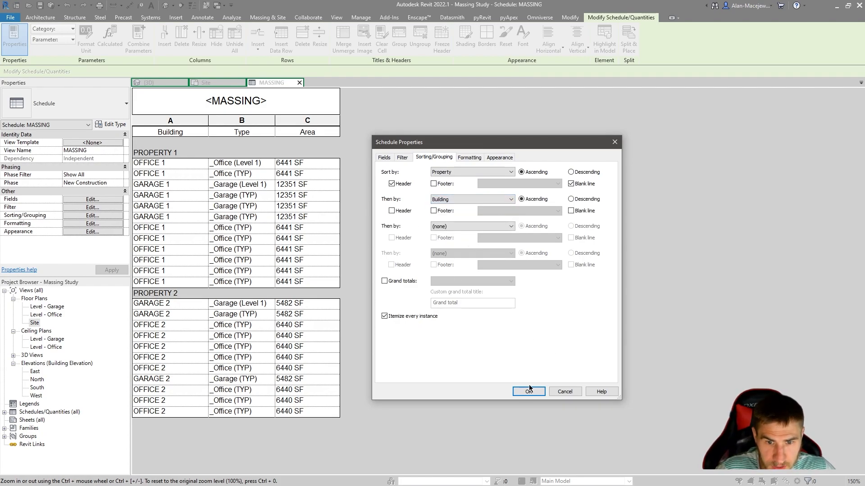
{"action": "left_click", "coordinate": [528, 392]}
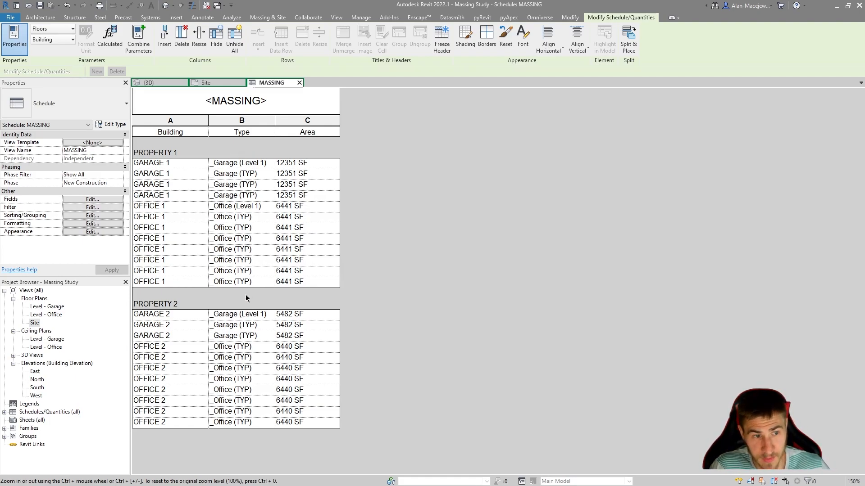
- Give the Building grouping a header and hide the Building field in the schedule
{"action": "left_click", "coordinate": [99, 215]}
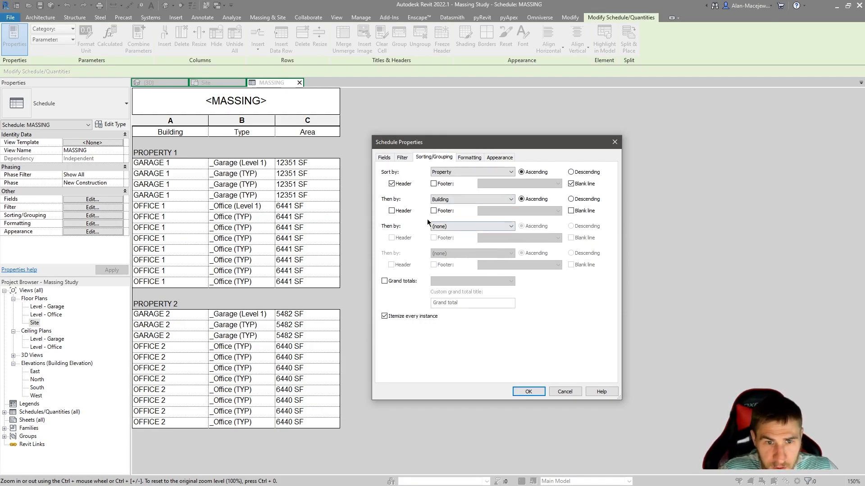
{"action": "left_click", "coordinate": [470, 159]}
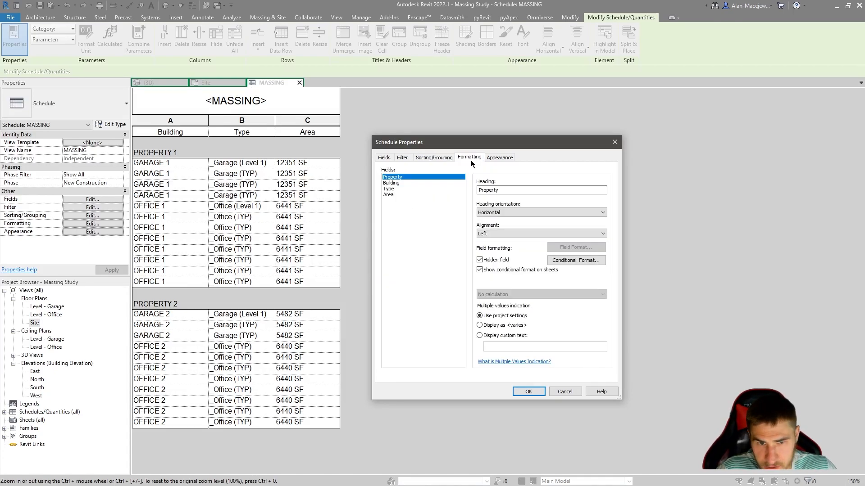
{"action": "left_click", "coordinate": [395, 189]}
{"action": "left_click", "coordinate": [392, 182]}
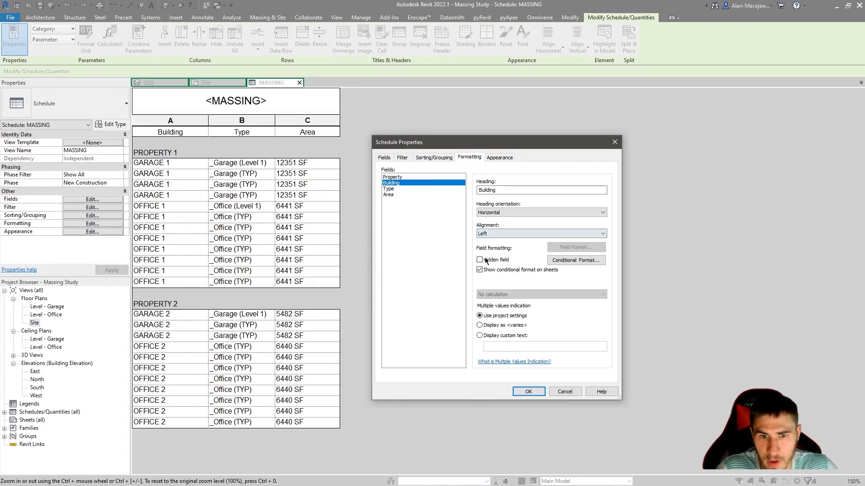
{"action": "left_click", "coordinate": [536, 392]}
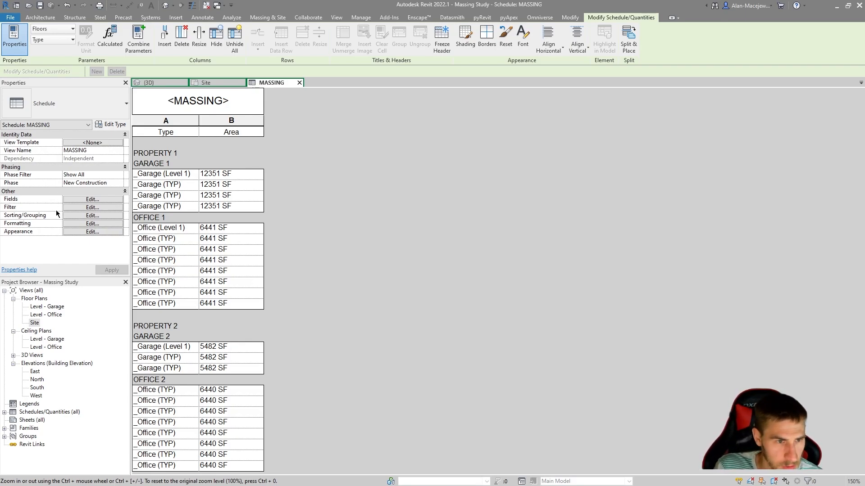
- Turn off itemizing every instance in the MASSING schedule and hide its Type column
{"action": "left_click", "coordinate": [95, 216]}
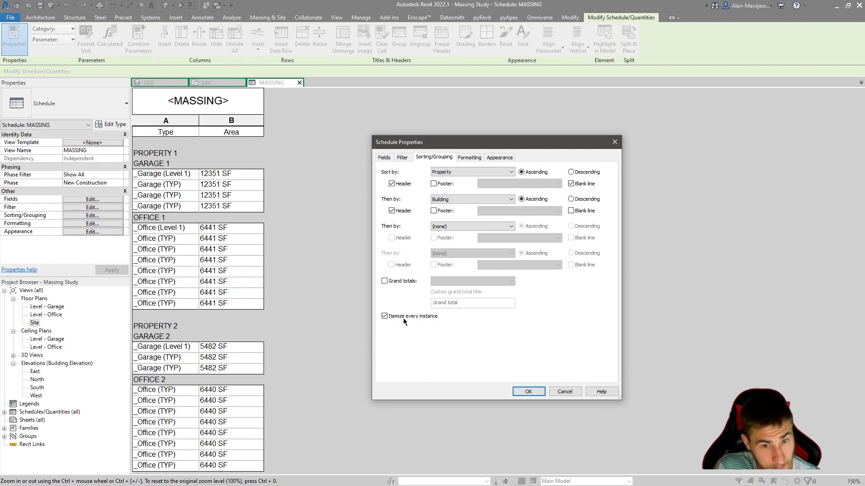
{"action": "left_click", "coordinate": [404, 318]}
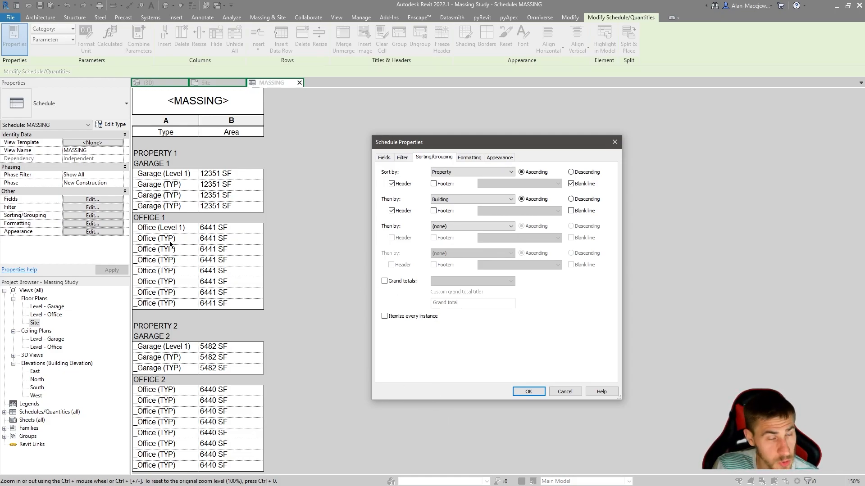
{"action": "left_click", "coordinate": [528, 392]}
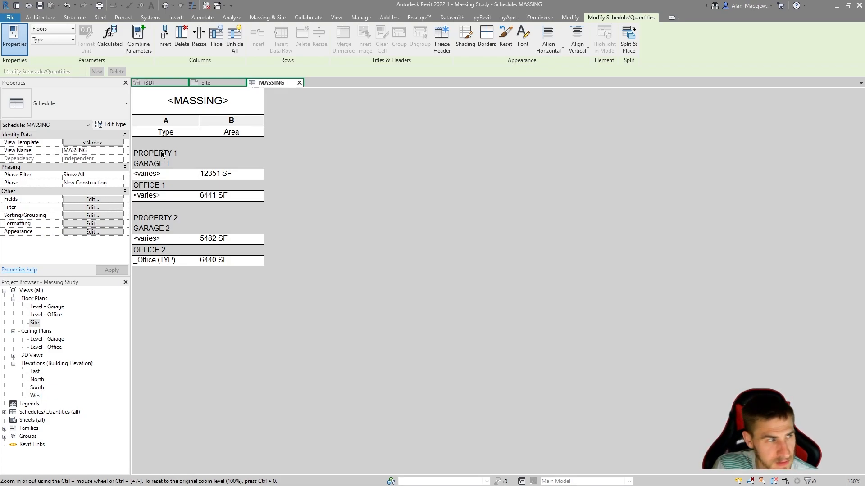
{"action": "left_click", "coordinate": [175, 121]}
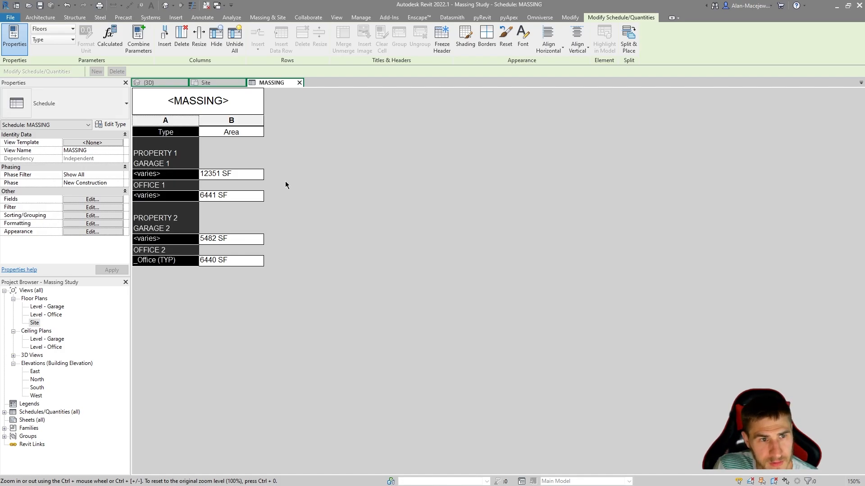
{"action": "left_click", "coordinate": [216, 39]}
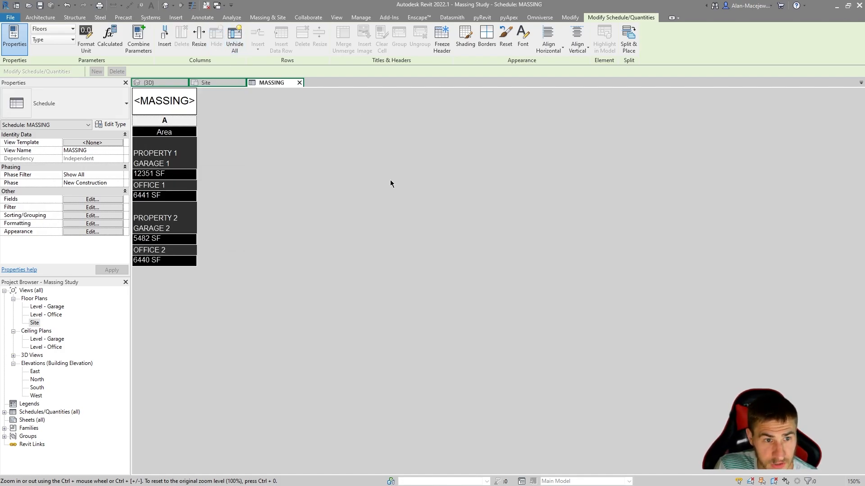
{"action": "left_click", "coordinate": [188, 175]}
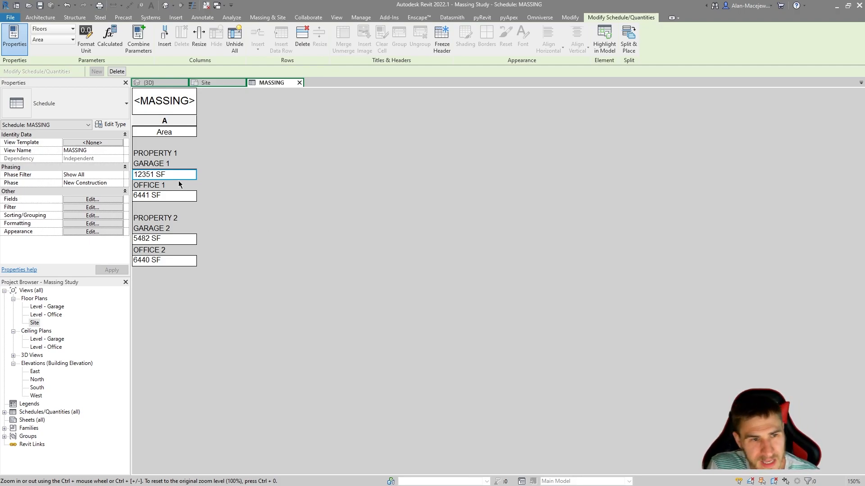
{"action": "left_click", "coordinate": [92, 216]}
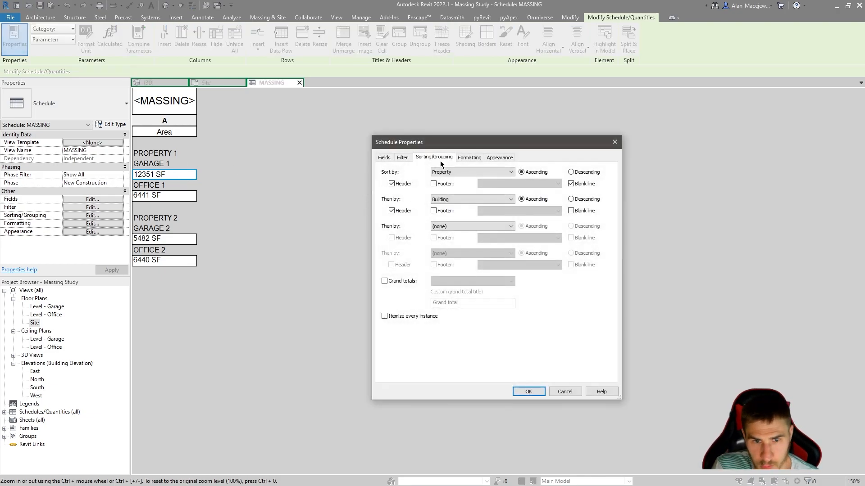
{"action": "left_click", "coordinate": [614, 142]}
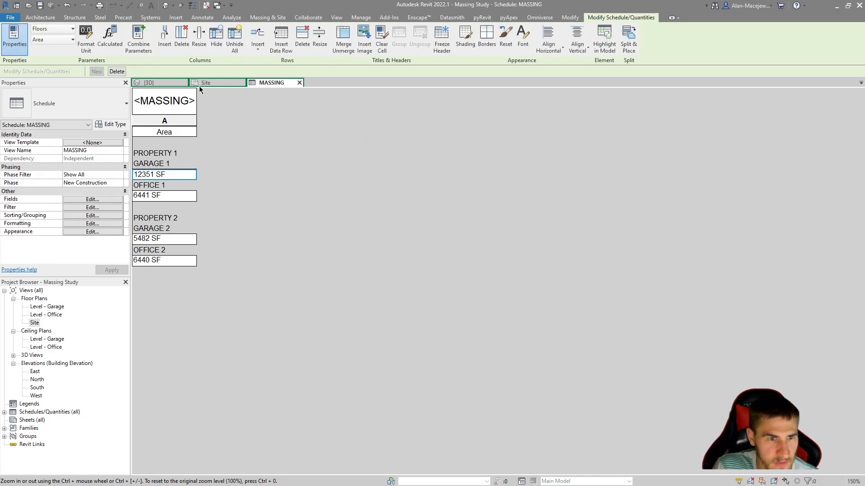
- In the 3D view, examine the instance properties and layer assembly of the OFFICE 1 tower's lowest floor, type _Office (Level 1)
{"action": "left_click", "coordinate": [180, 82]}
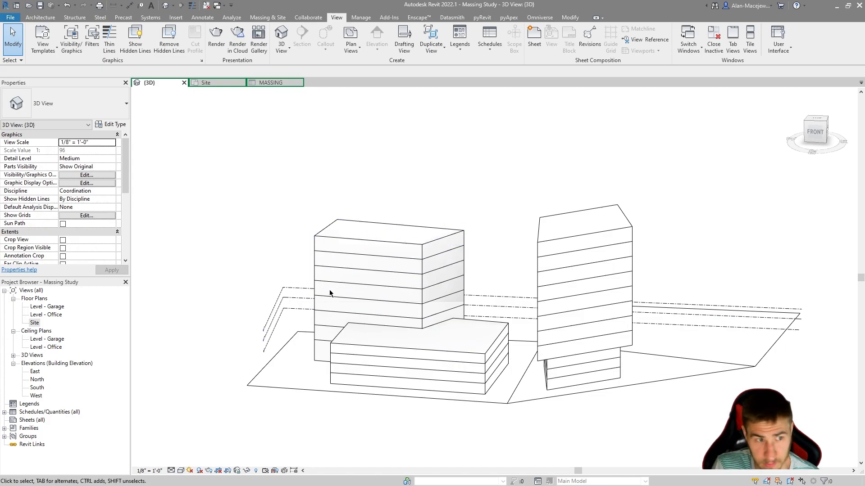
{"action": "left_click", "coordinate": [314, 354]}
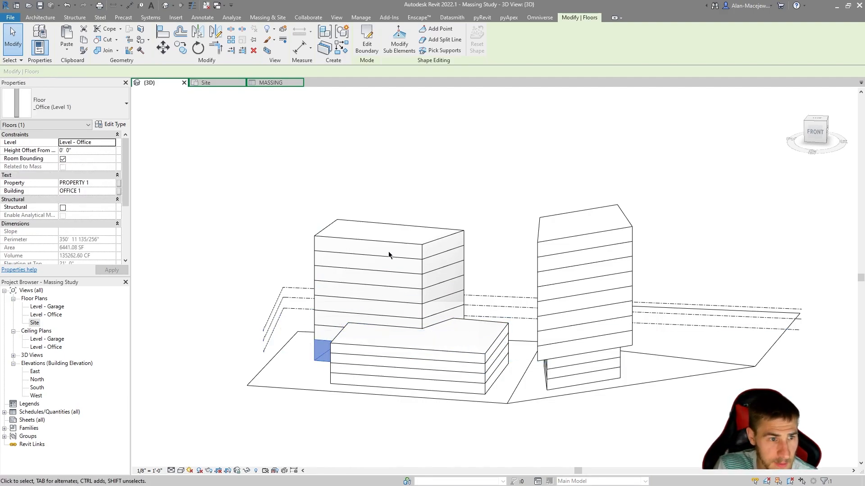
{"action": "scroll", "coordinate": [125, 228], "scroll_direction": "down", "scroll_amount": 3}
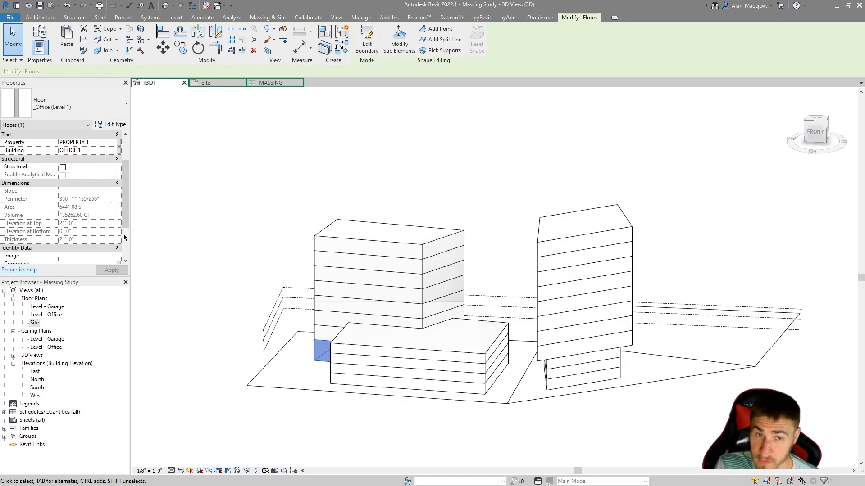
{"action": "left_click", "coordinate": [110, 125]}
{"action": "left_click", "coordinate": [455, 207]}
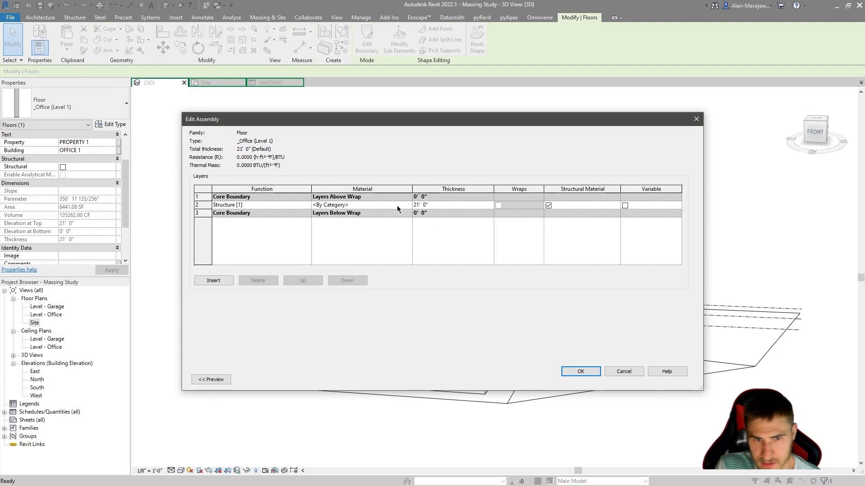
{"action": "left_click", "coordinate": [697, 119]}
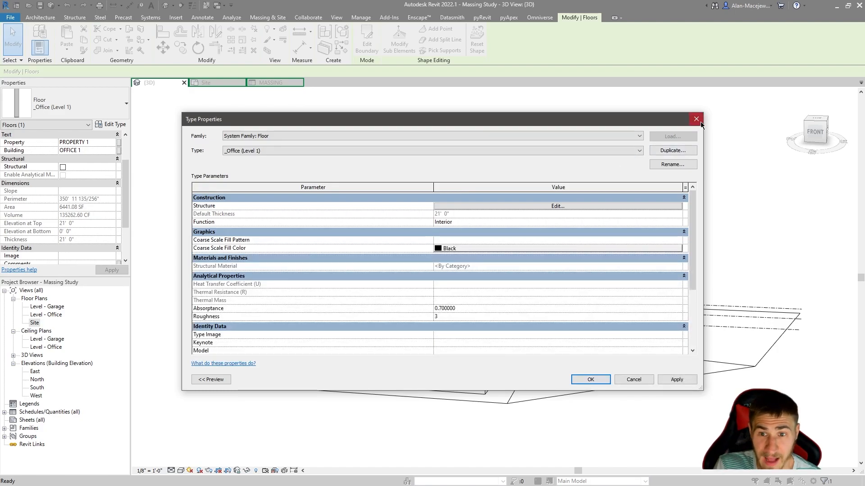
{"action": "left_click", "coordinate": [696, 120]}
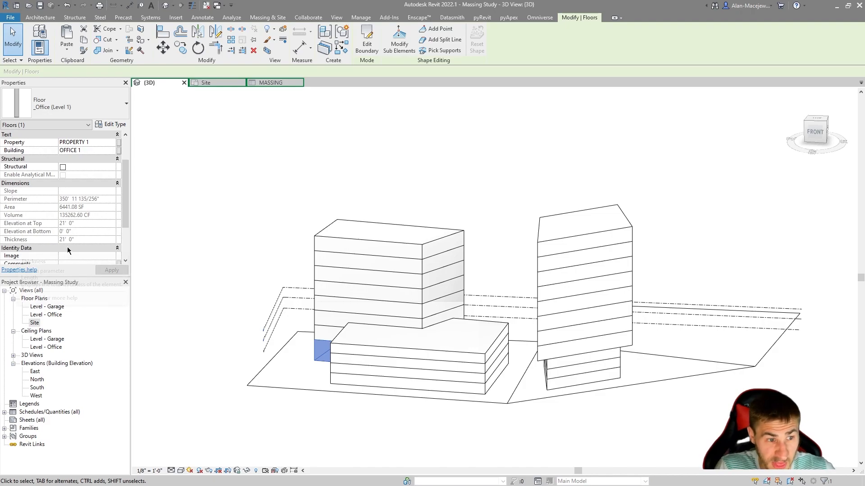
{"action": "scroll", "coordinate": [72, 243], "scroll_direction": "down", "scroll_amount": 2}
{"action": "scroll", "coordinate": [75, 243], "scroll_direction": "up", "scroll_amount": 4}
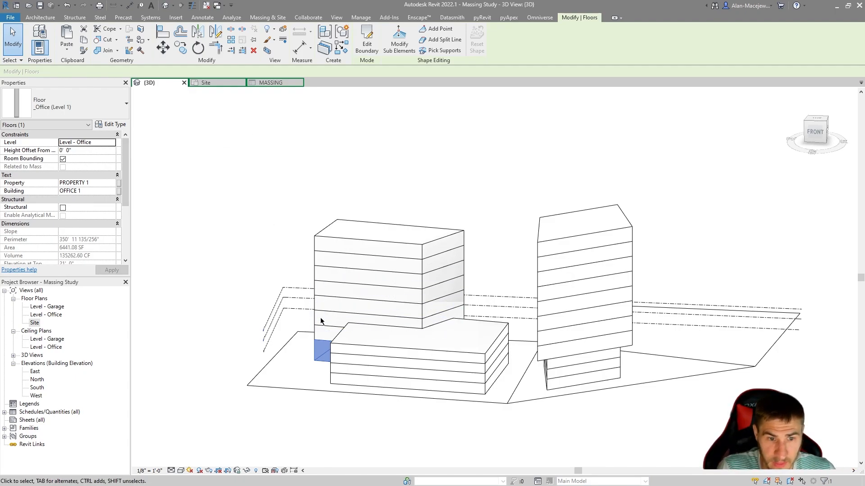
- Compare the elevation and thickness properties of the second-lowest and topmost floors of the OFFICE 1 tower
{"action": "left_click", "coordinate": [326, 333]}
{"action": "scroll", "coordinate": [85, 239], "scroll_direction": "down", "scroll_amount": 3}
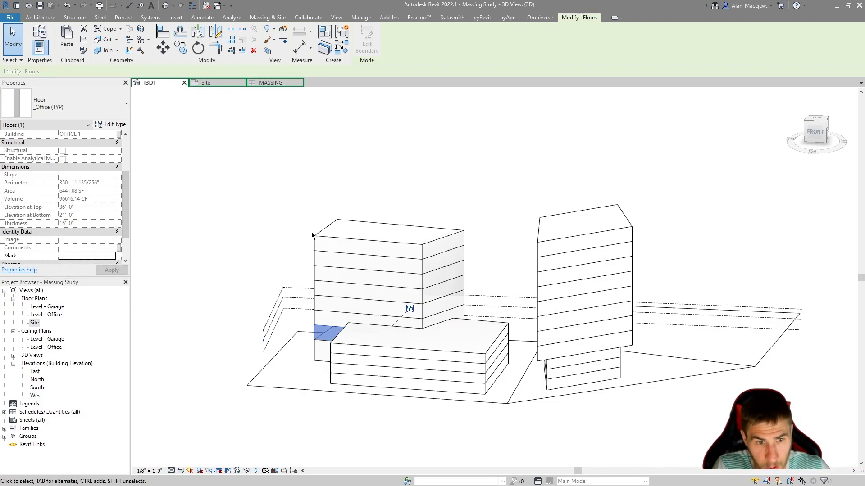
{"action": "left_click", "coordinate": [324, 242]}
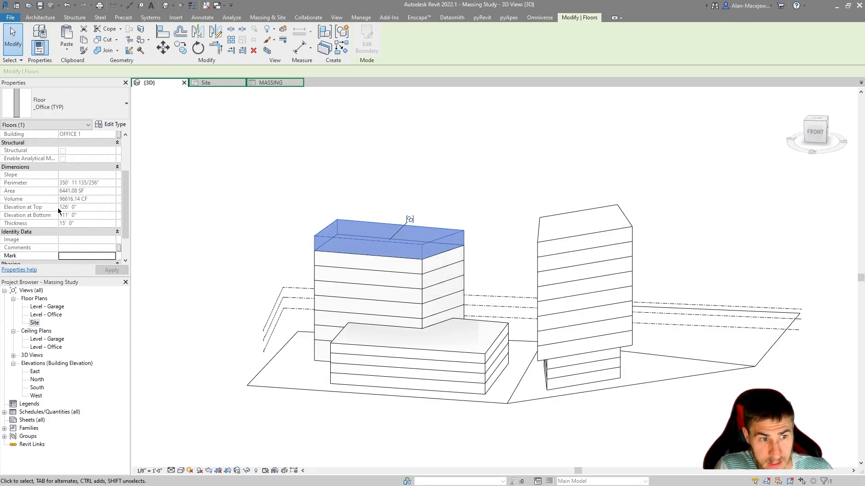
{"action": "left_click", "coordinate": [205, 210]}
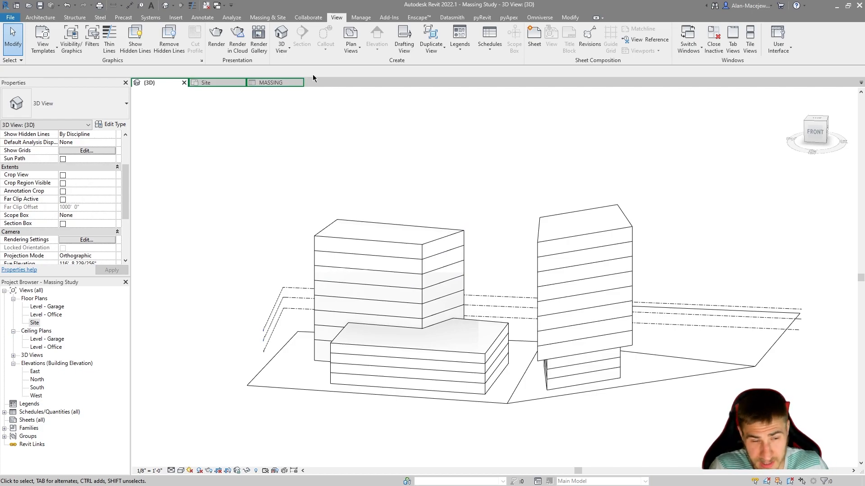
- Add the Default Thickness field to the MASSING schedule and place it directly after the Building field
{"action": "left_click", "coordinate": [275, 82]}
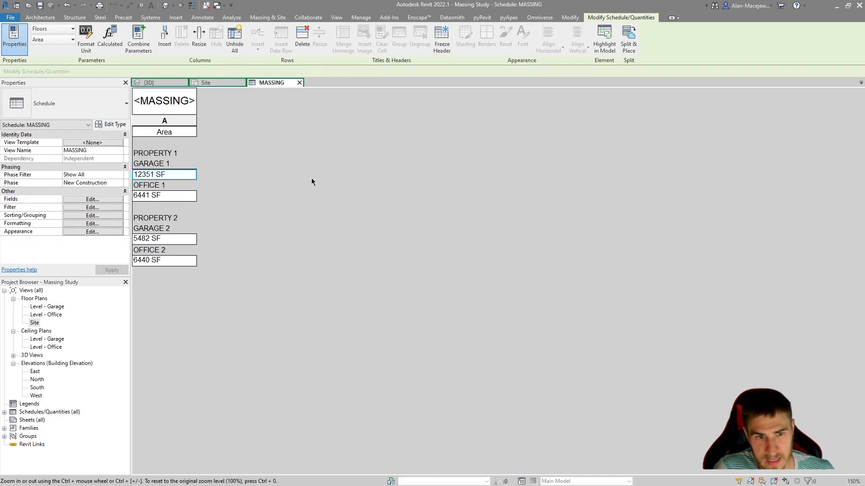
{"action": "left_click", "coordinate": [82, 200]}
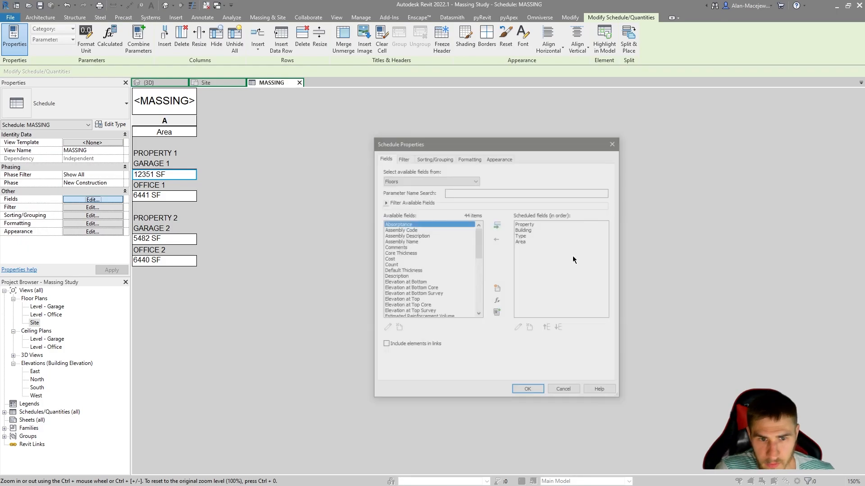
{"action": "scroll", "coordinate": [456, 278], "scroll_direction": "down", "scroll_amount": 7}
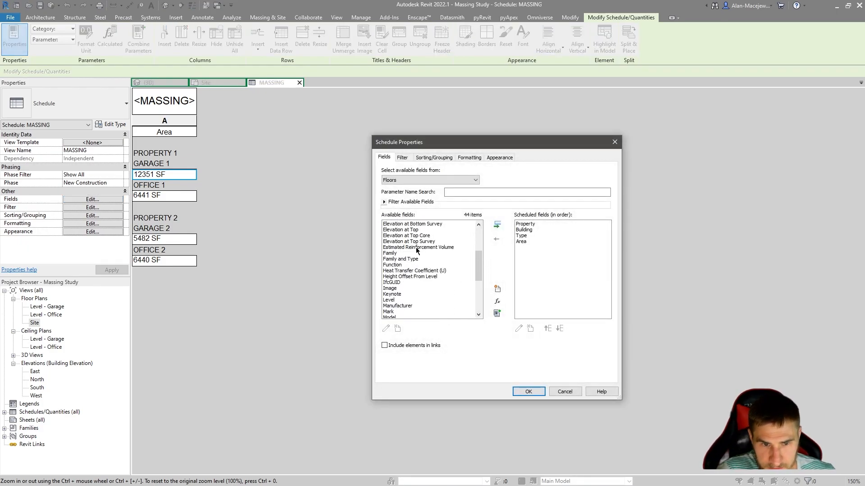
{"action": "scroll", "coordinate": [428, 253], "scroll_direction": "down", "scroll_amount": 2}
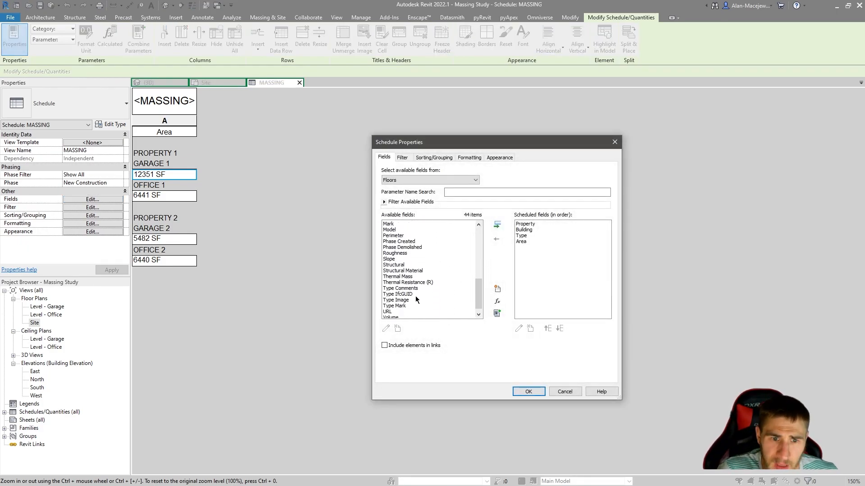
{"action": "scroll", "coordinate": [439, 284], "scroll_direction": "down", "scroll_amount": 1}
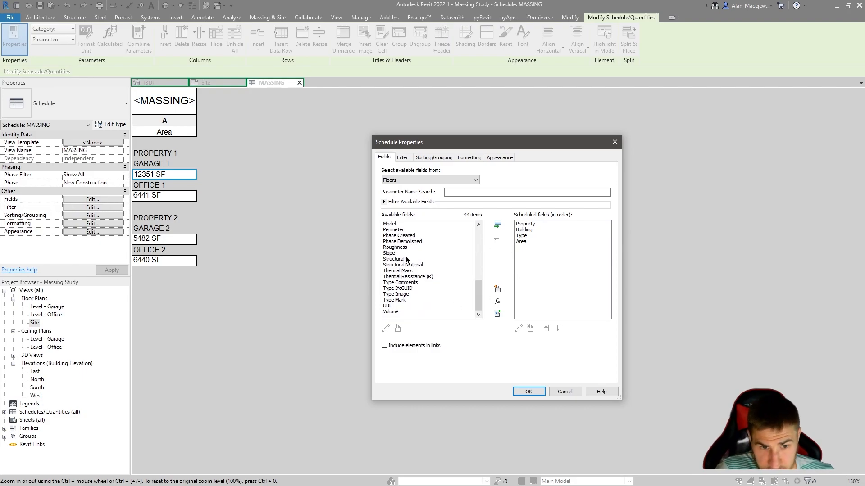
{"action": "scroll", "coordinate": [423, 270], "scroll_direction": "up", "scroll_amount": 10}
{"action": "left_click", "coordinate": [460, 224]}
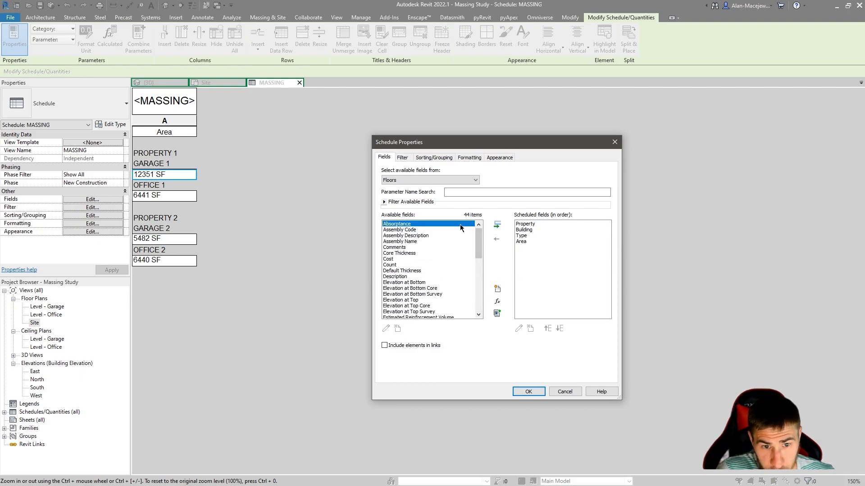
{"action": "left_click", "coordinate": [405, 271]}
{"action": "left_click", "coordinate": [497, 225]}
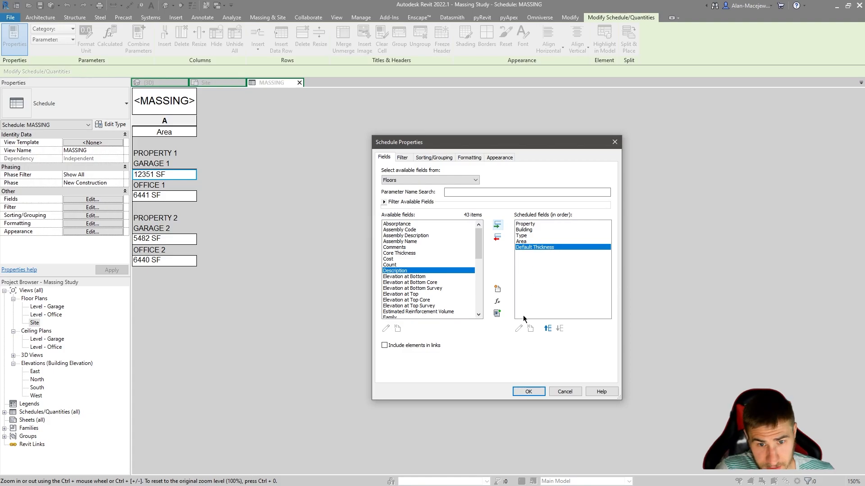
{"action": "left_click", "coordinate": [549, 328]}
{"action": "left_click", "coordinate": [548, 328]}
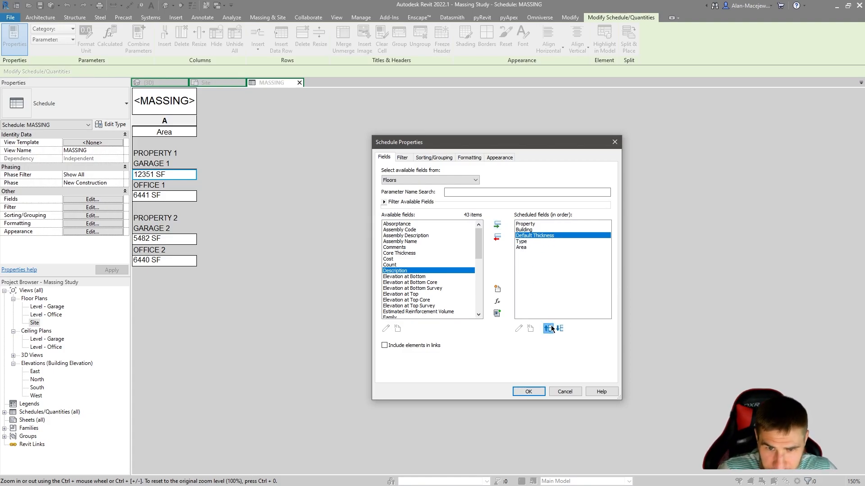
{"action": "left_click", "coordinate": [527, 390]}
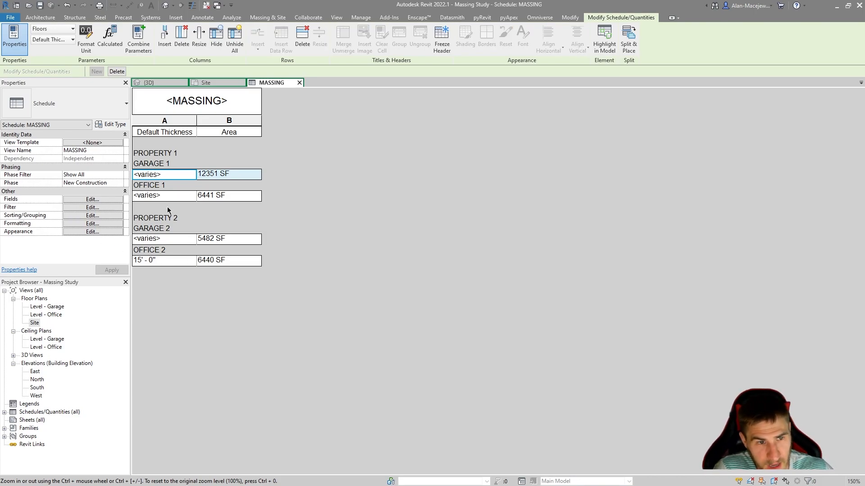
- Set the Default Thickness and Area fields of the schedule to Calculate totals
{"action": "left_click", "coordinate": [97, 207]}
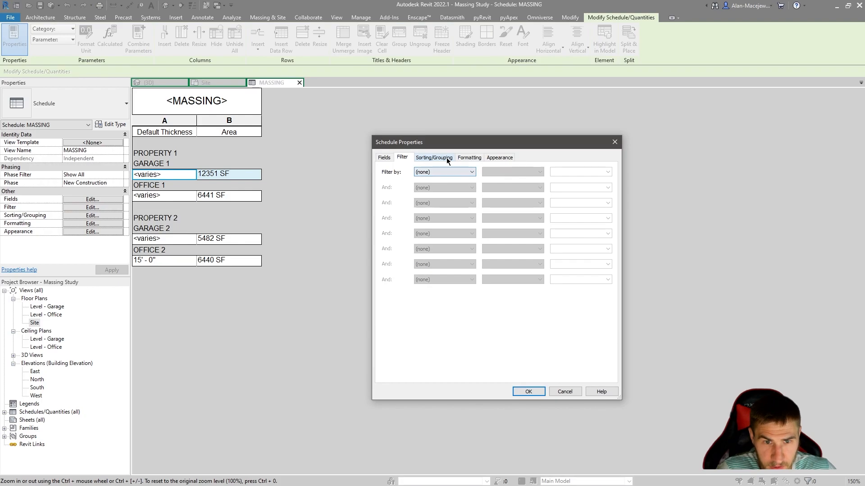
{"action": "left_click", "coordinate": [447, 159]}
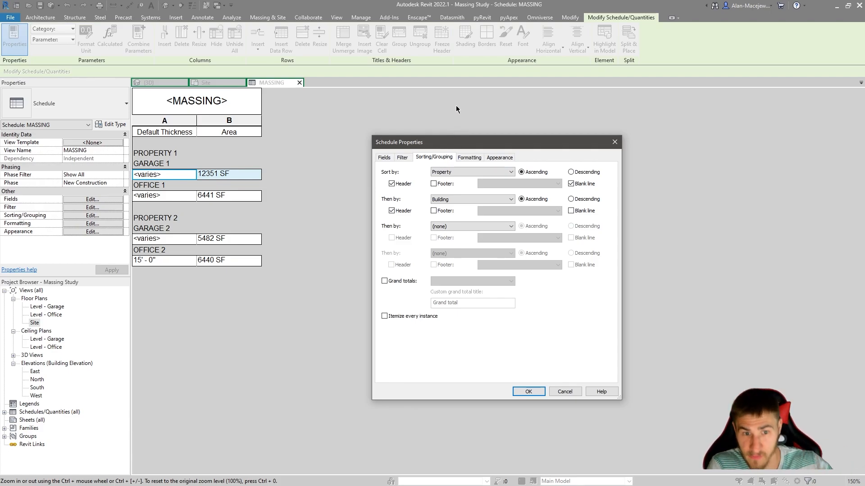
{"action": "left_click", "coordinate": [470, 157]}
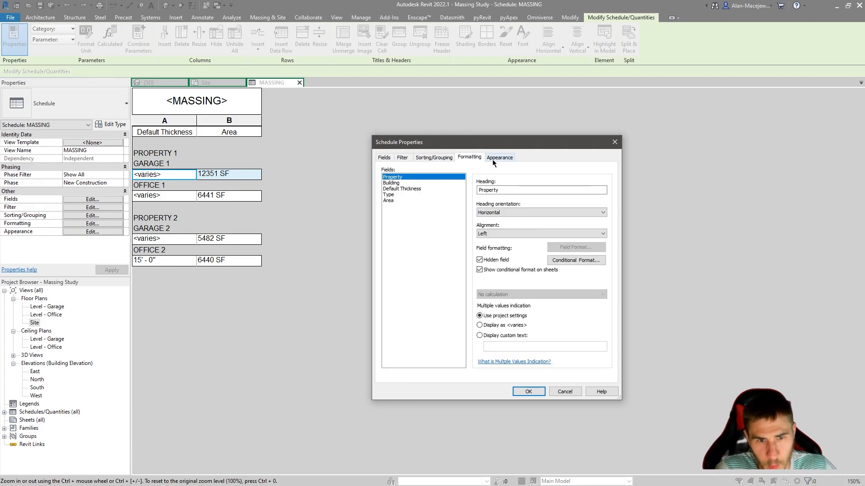
{"action": "left_click", "coordinate": [401, 189]}
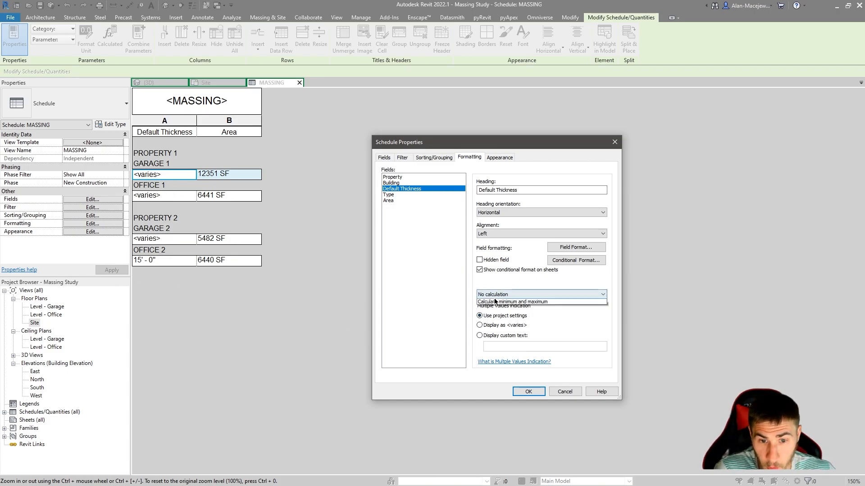
{"action": "left_click", "coordinate": [500, 294]}
{"action": "left_click", "coordinate": [525, 308]}
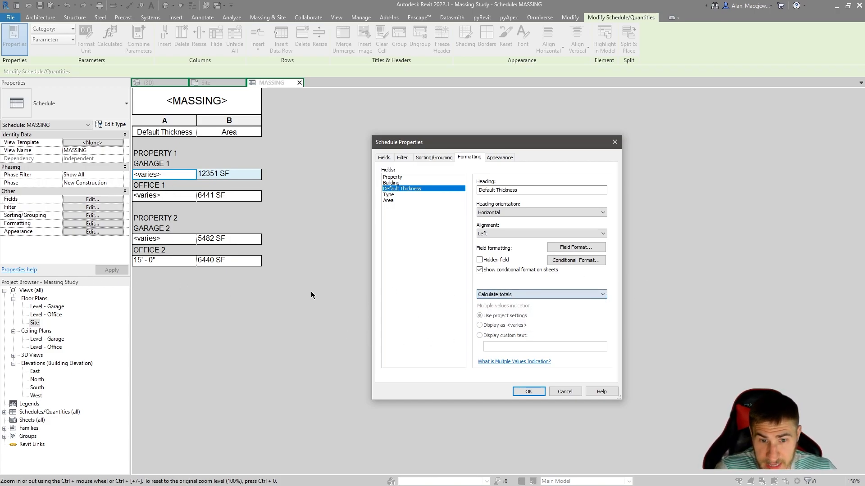
{"action": "left_click", "coordinate": [389, 201]}
{"action": "left_click", "coordinate": [488, 295]}
{"action": "left_click", "coordinate": [493, 301]}
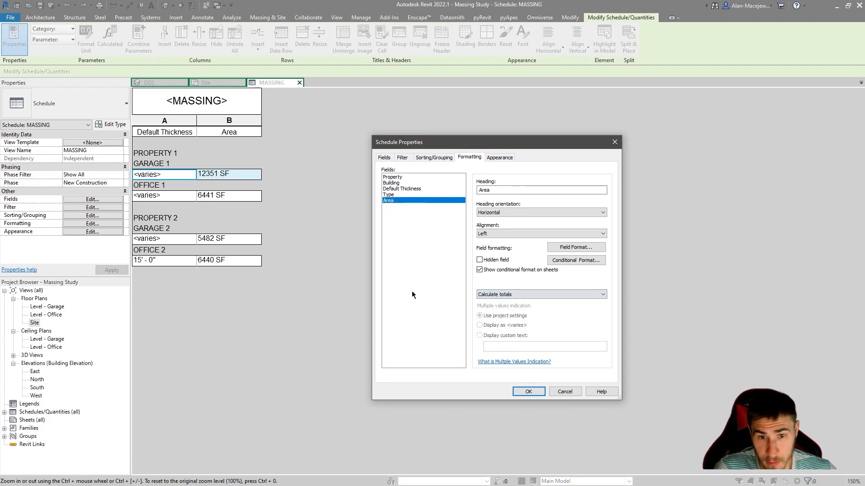
{"action": "left_click", "coordinate": [527, 391]}
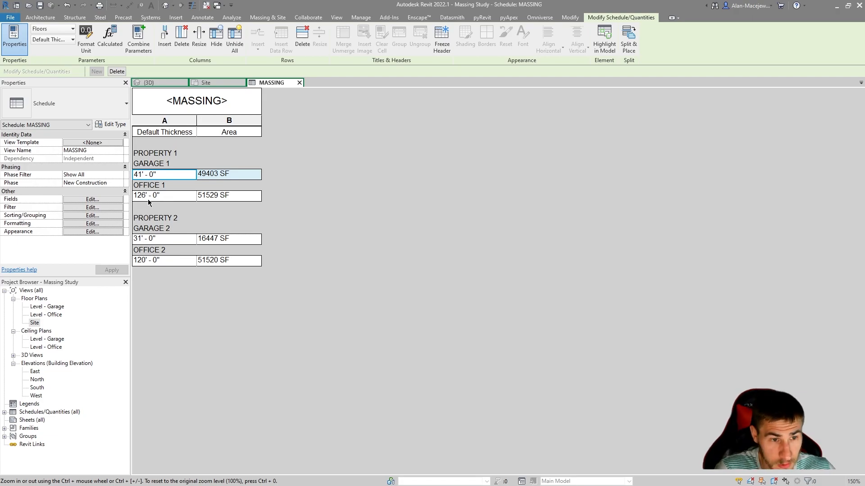
- In the 3D view, check the Elevation at Top of the OFFICE 1 tower's topmost floor against the schedule's thickness total
{"action": "left_click", "coordinate": [161, 194]}
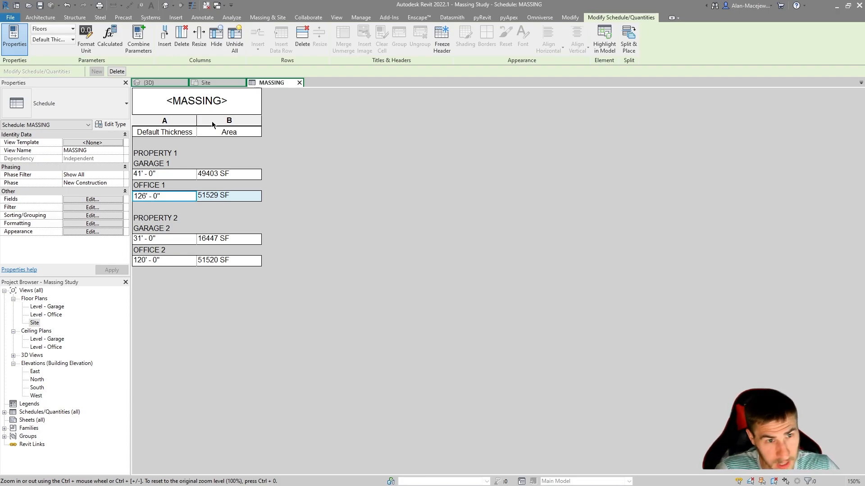
{"action": "left_click", "coordinate": [161, 85]}
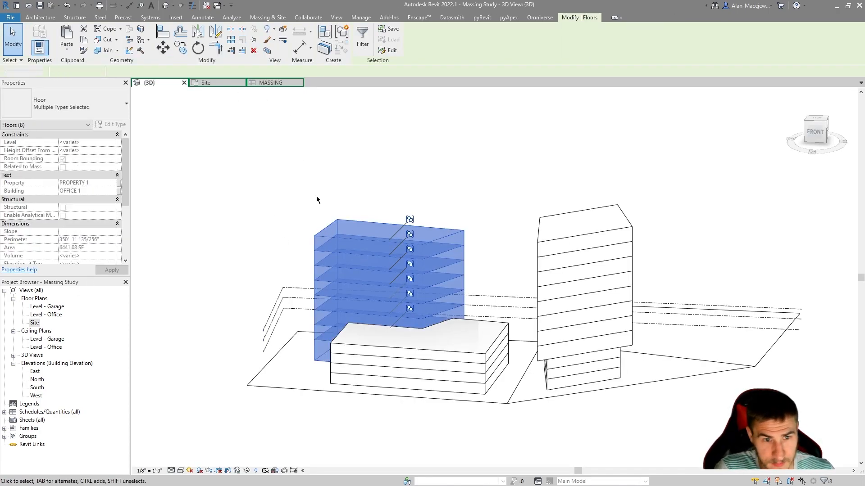
{"action": "left_click", "coordinate": [316, 195]}
{"action": "key", "text": "Tab"}
{"action": "left_click", "coordinate": [328, 239]}
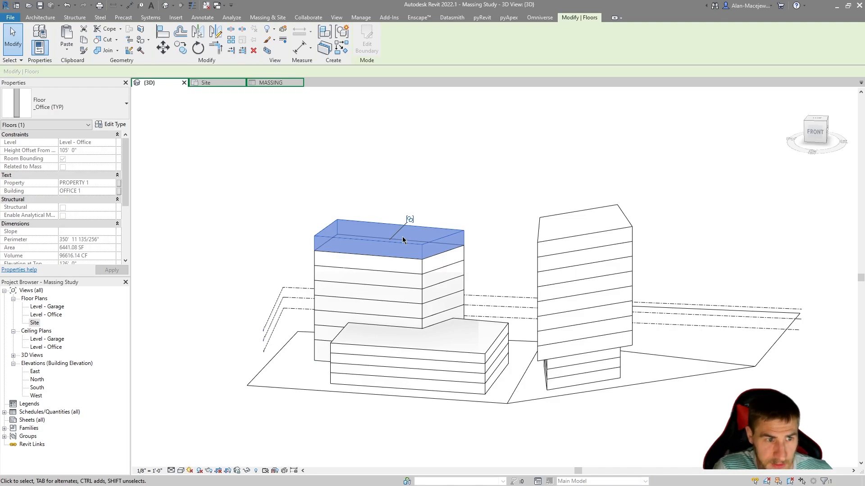
{"action": "scroll", "coordinate": [83, 218], "scroll_direction": "down", "scroll_amount": 3}
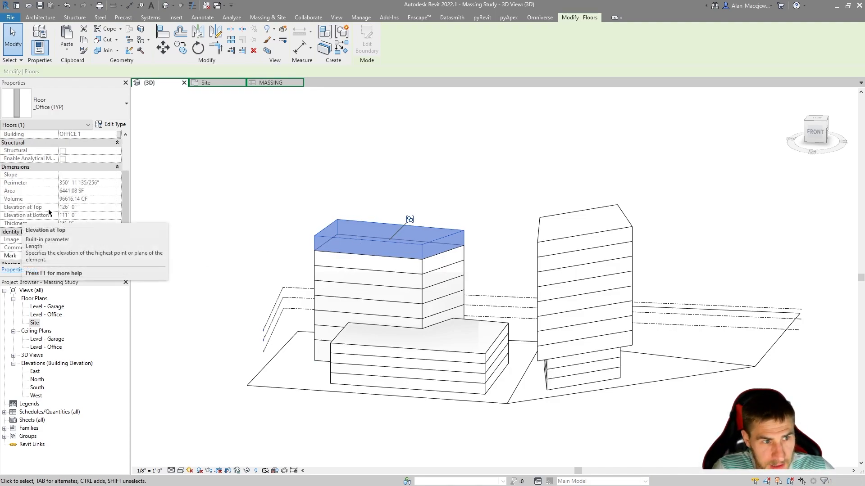
- In the MASSING schedule, rename the Default Thickness column heading to HEIGHT and the Area heading to AREA
{"action": "left_click", "coordinate": [268, 83]}
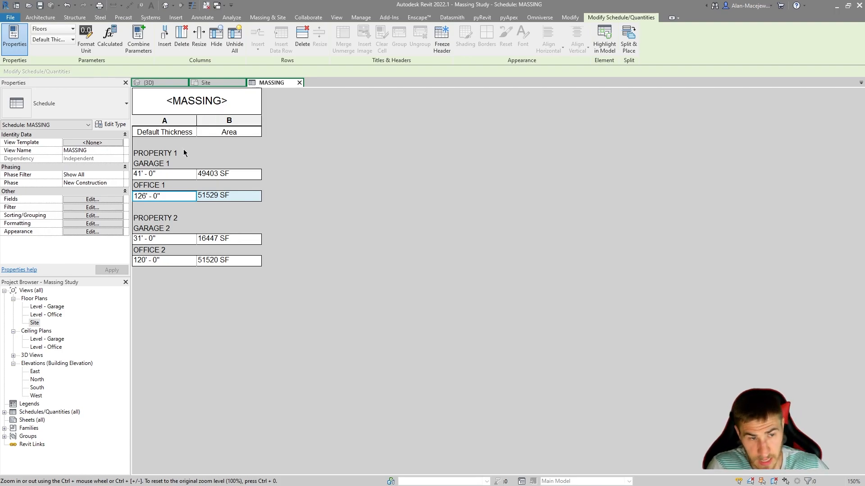
{"action": "left_click", "coordinate": [181, 131]}
{"action": "left_click_drag", "start_coordinate": [187, 135], "coordinate": [102, 136]}
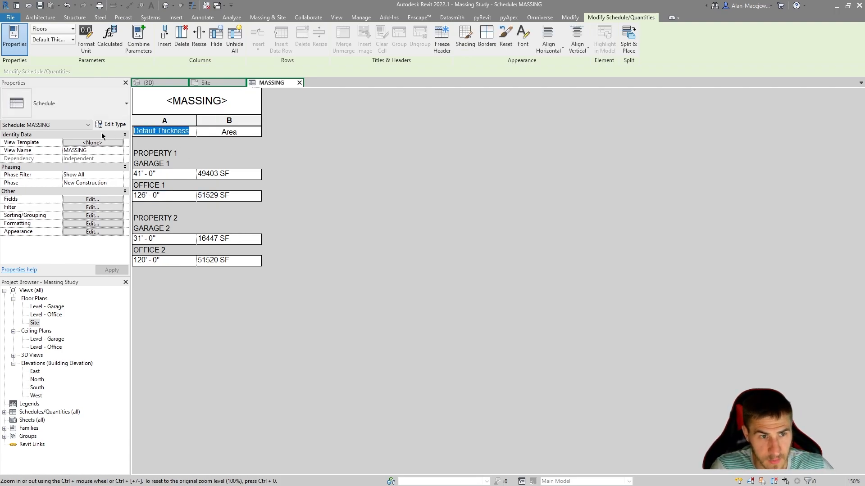
{"action": "type", "text": "HEIGHT"}
{"action": "key", "text": "Return"}
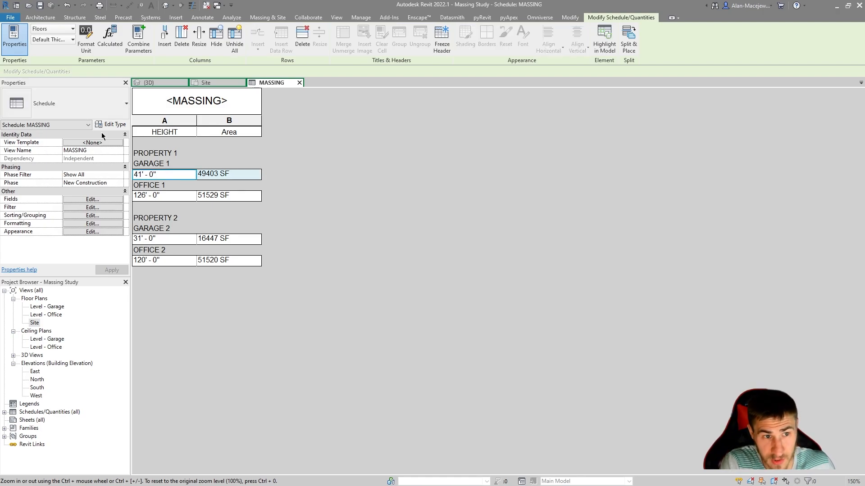
{"action": "double_click", "coordinate": [245, 133]}
{"action": "type", "text": "AREA"}
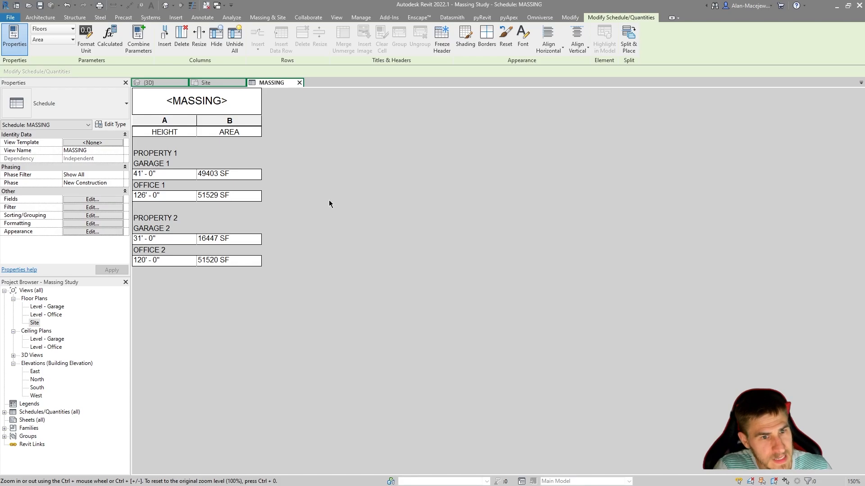
- Override the project settings for the Area field's format, rounding to the nearest 10 and using digit grouping
{"action": "left_click", "coordinate": [95, 215]}
{"action": "left_click", "coordinate": [469, 157]}
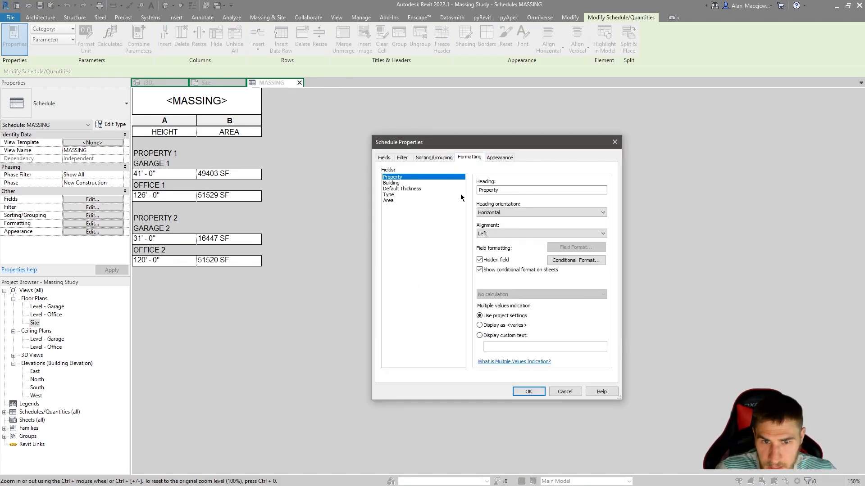
{"action": "left_click", "coordinate": [390, 201]}
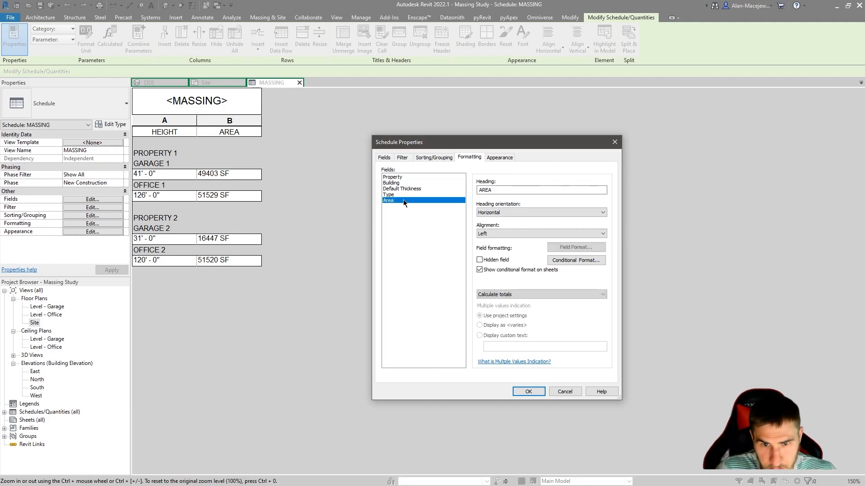
{"action": "left_click", "coordinate": [576, 247]}
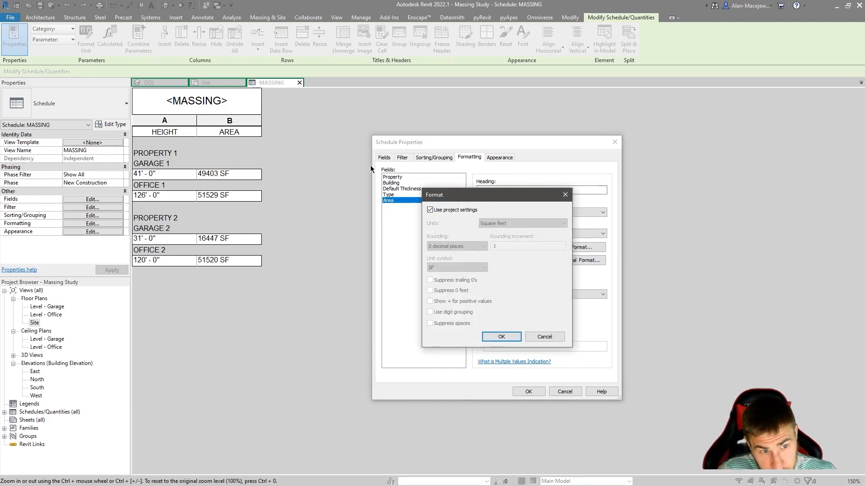
{"action": "left_click", "coordinate": [455, 210]}
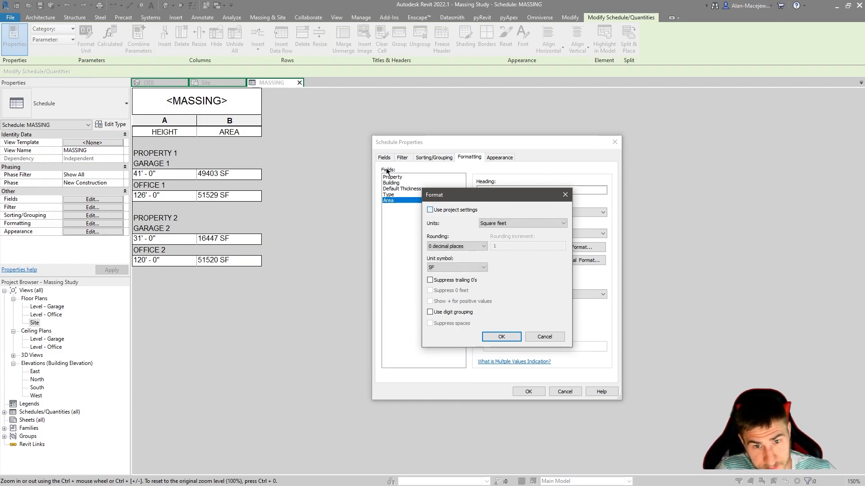
{"action": "left_click", "coordinate": [507, 224]}
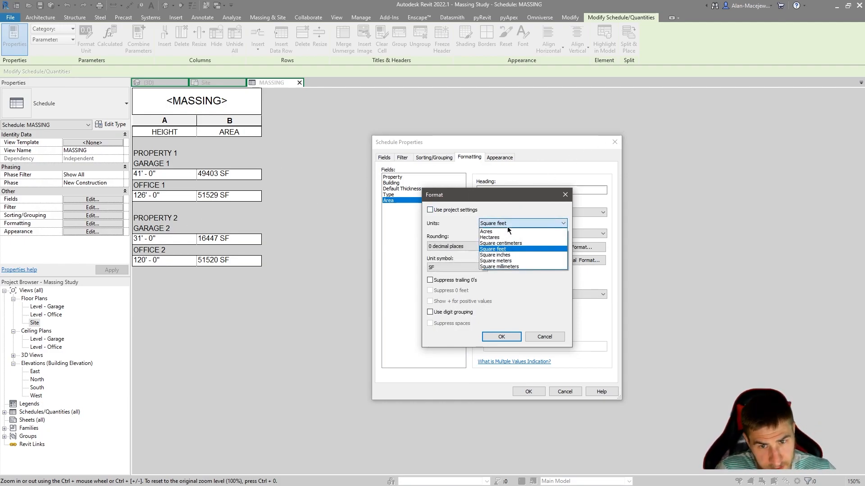
{"action": "left_click", "coordinate": [507, 224]}
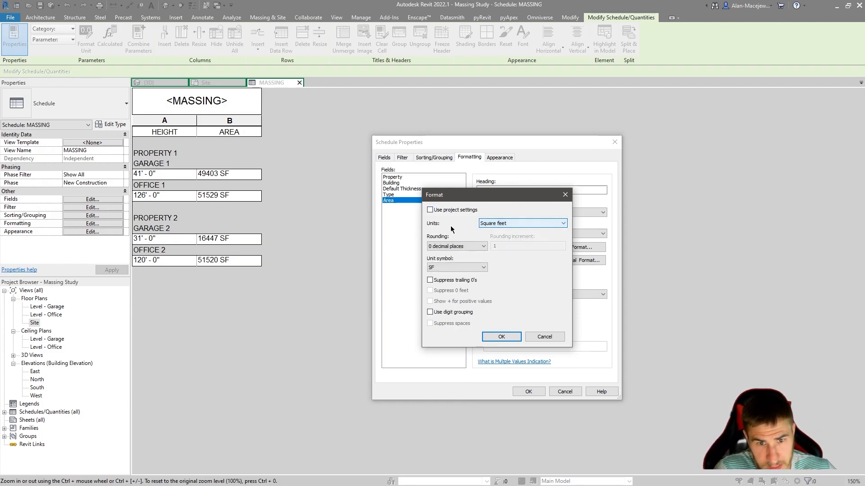
{"action": "left_click", "coordinate": [470, 248]}
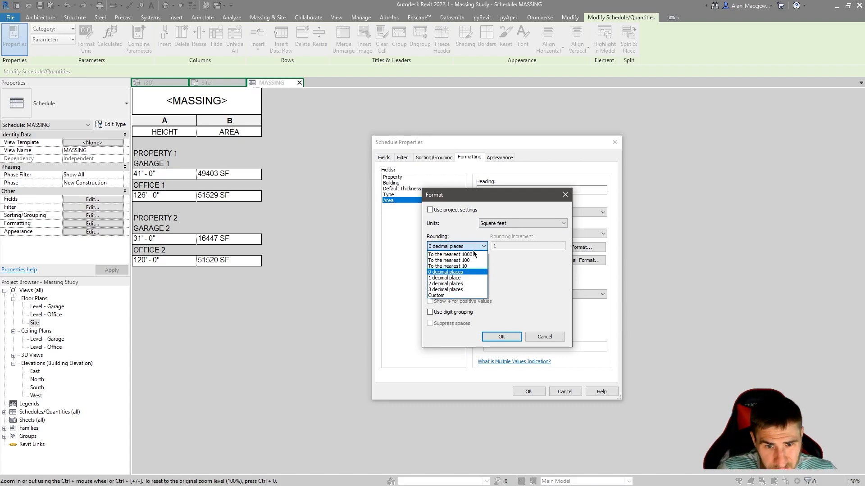
{"action": "left_click", "coordinate": [484, 266]}
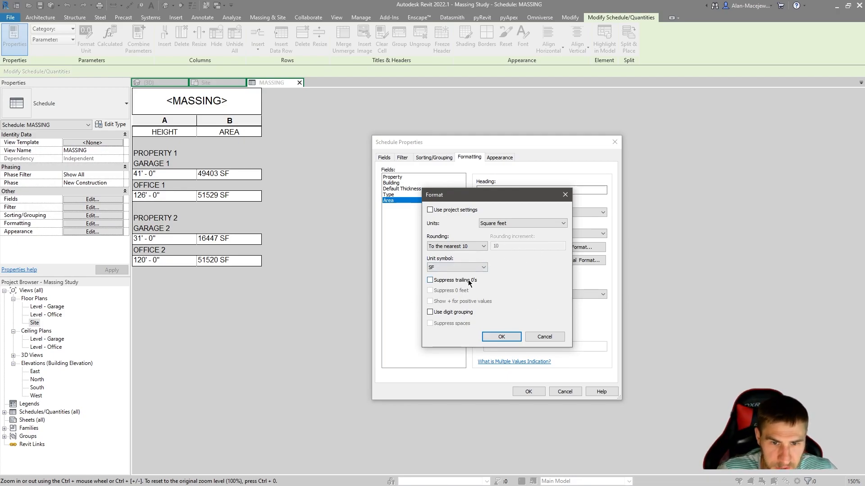
{"action": "left_click", "coordinate": [470, 315]}
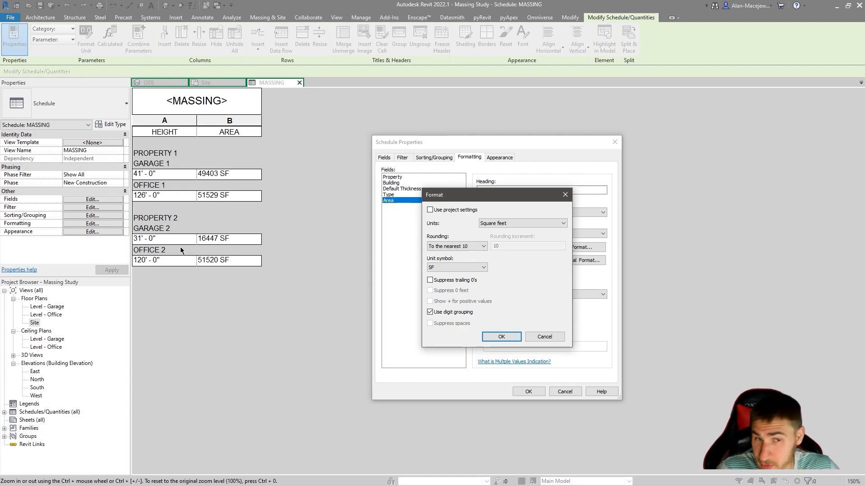
{"action": "left_click", "coordinate": [496, 337]}
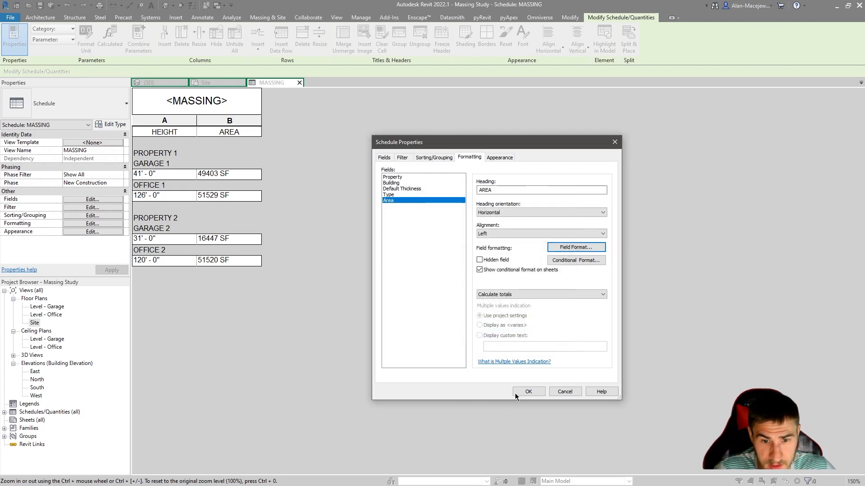
{"action": "left_click", "coordinate": [523, 391]}
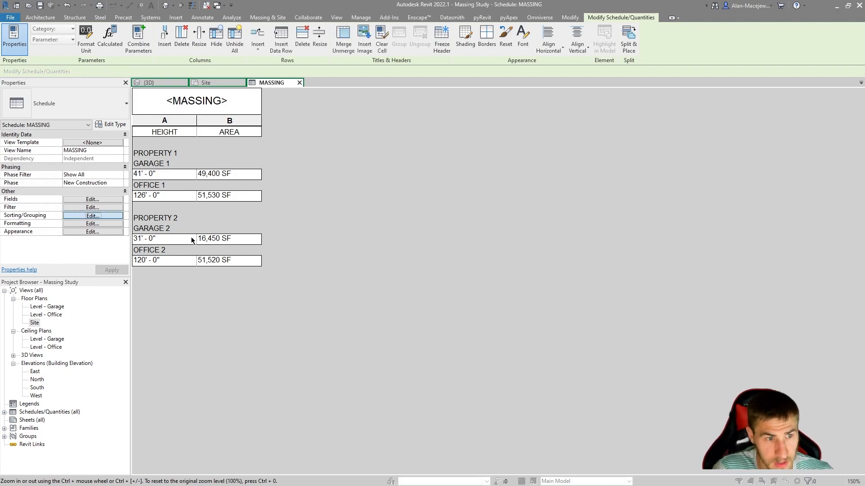
- Add a totals-only footer to the Property grouping of the MASSING schedule
{"action": "left_click", "coordinate": [92, 215]}
{"action": "left_click", "coordinate": [445, 184]}
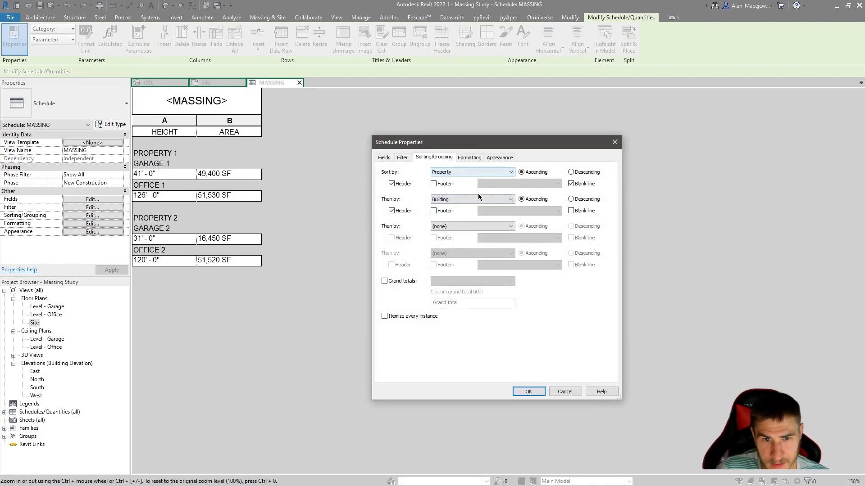
{"action": "left_click", "coordinate": [515, 185]}
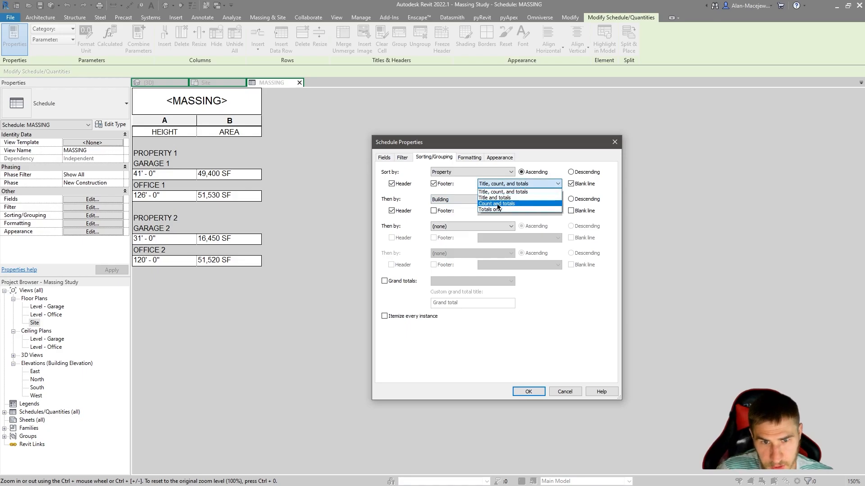
{"action": "left_click", "coordinate": [490, 210]}
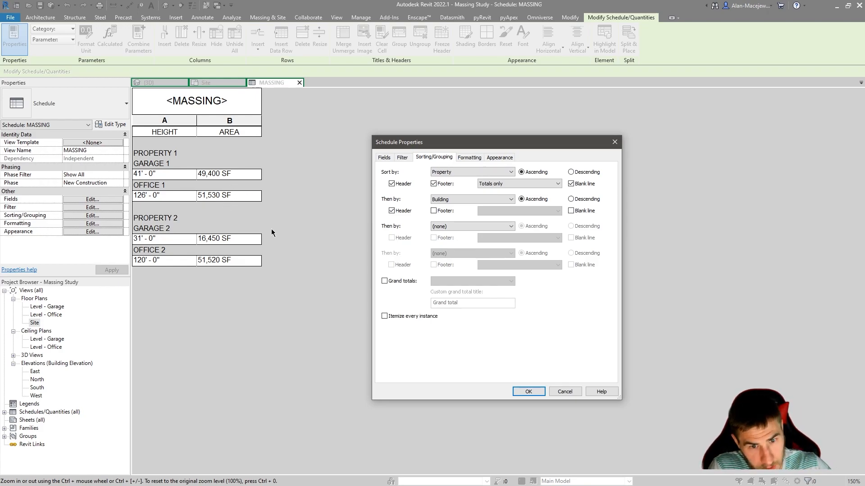
{"action": "left_click", "coordinate": [528, 391]}
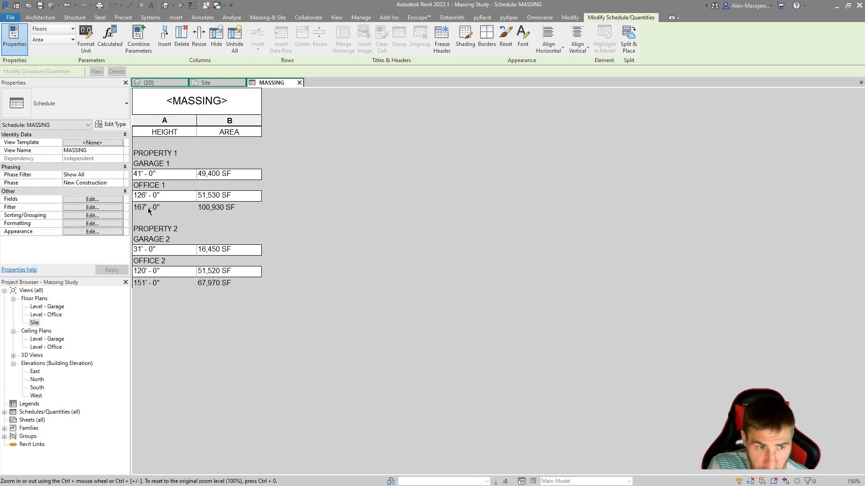
{"action": "scroll", "coordinate": [148, 211], "scroll_direction": "up", "scroll_amount": 2, "text": "ctrl"}
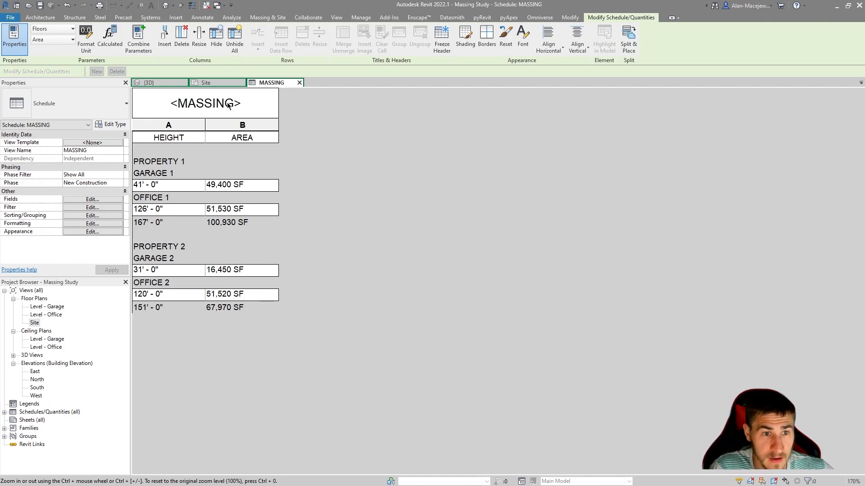
- In the 3D view, examine the garage and office buildings on both properties against the schedule's footer totals
{"action": "left_click", "coordinate": [164, 83]}
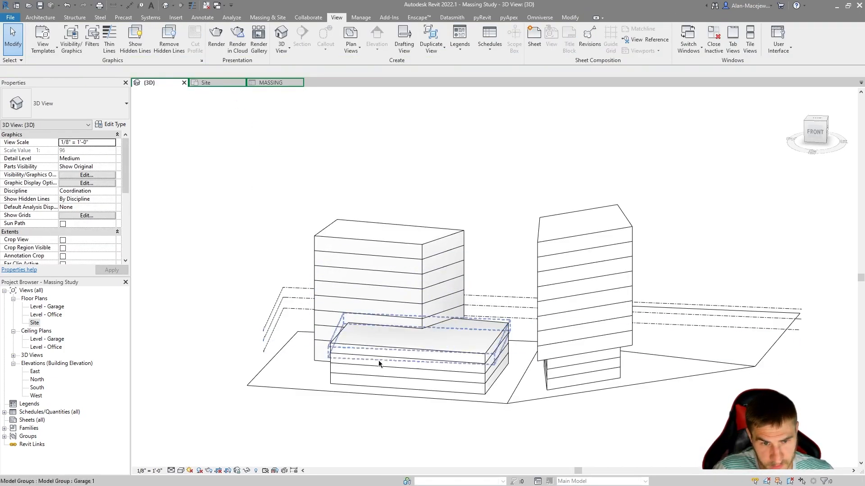
{"action": "middle_click_drag", "start_coordinate": [576, 339], "coordinate": [604, 391], "text": "shift"}
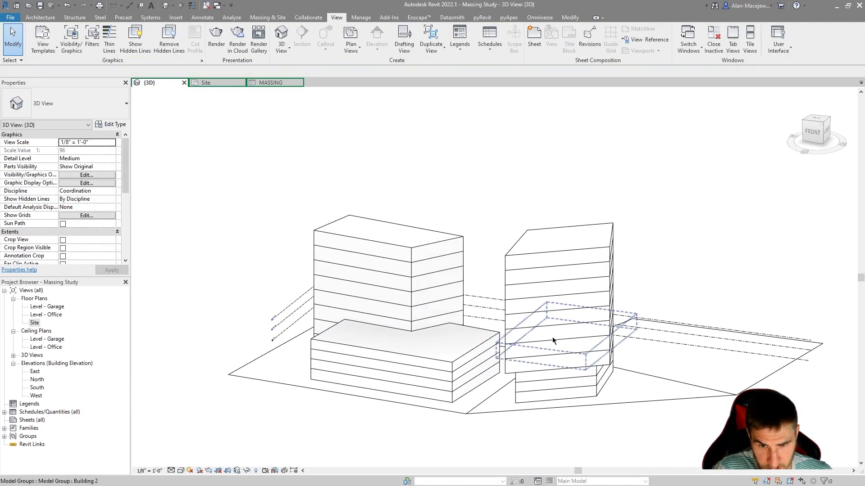
{"action": "left_click", "coordinate": [548, 252]}
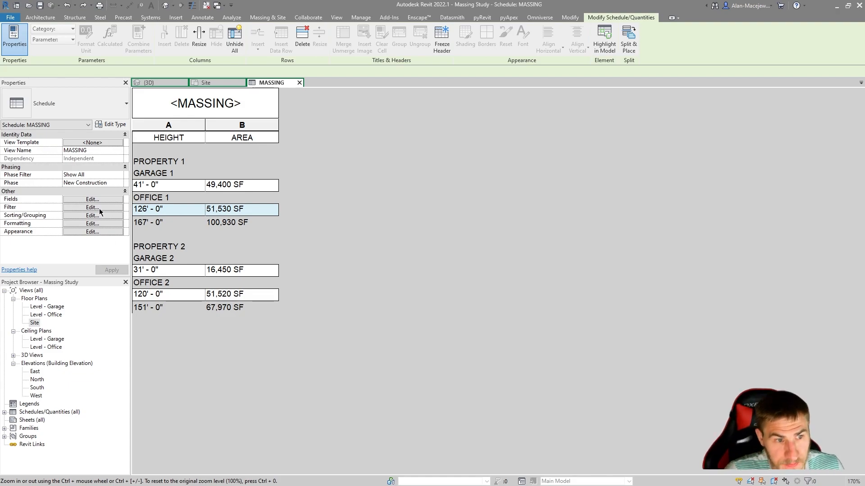
- Itemize every instance in the MASSING schedule and review the individual floor rows of each building
{"action": "left_click", "coordinate": [83, 214]}
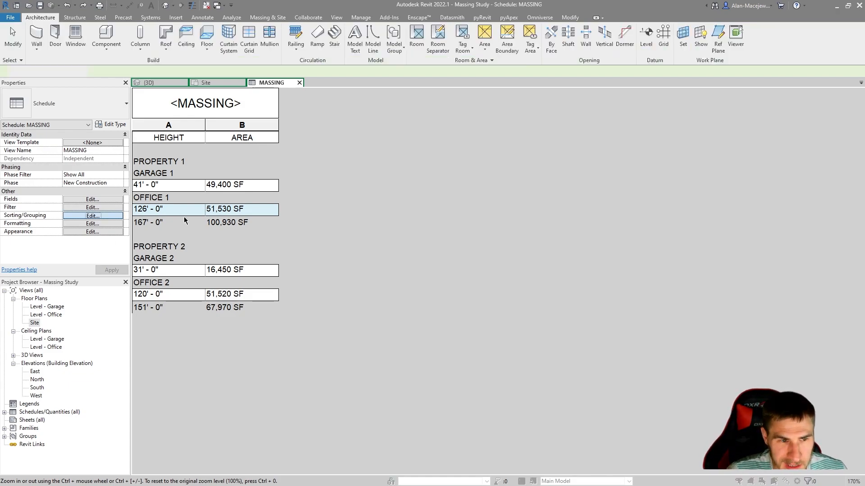
{"action": "left_click", "coordinate": [350, 287]}
{"action": "left_click", "coordinate": [456, 363]}
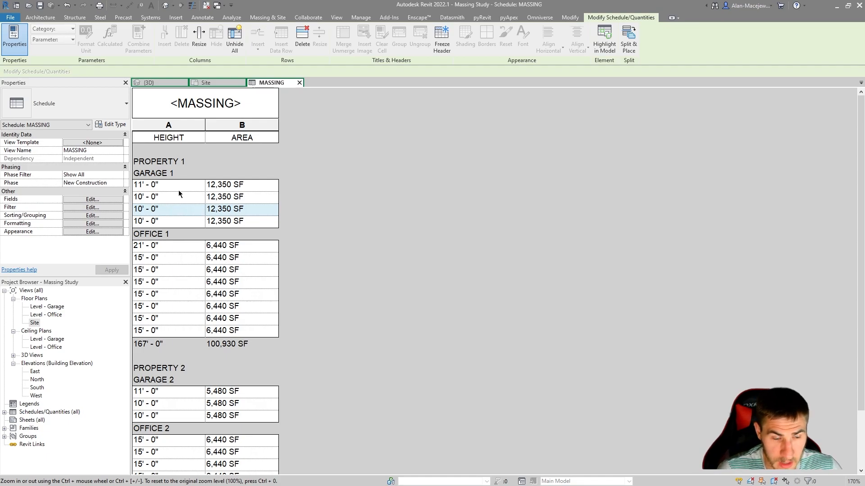
{"action": "scroll", "coordinate": [184, 168], "scroll_direction": "down", "scroll_amount": 1}
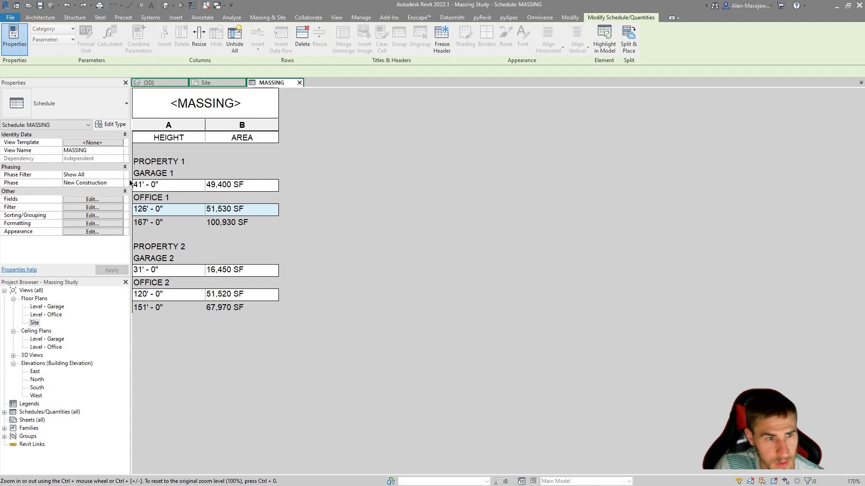
{"action": "left_click", "coordinate": [4, 413]}
{"action": "right_click", "coordinate": [35, 415]}
{"action": "right_click", "coordinate": [30, 418]}
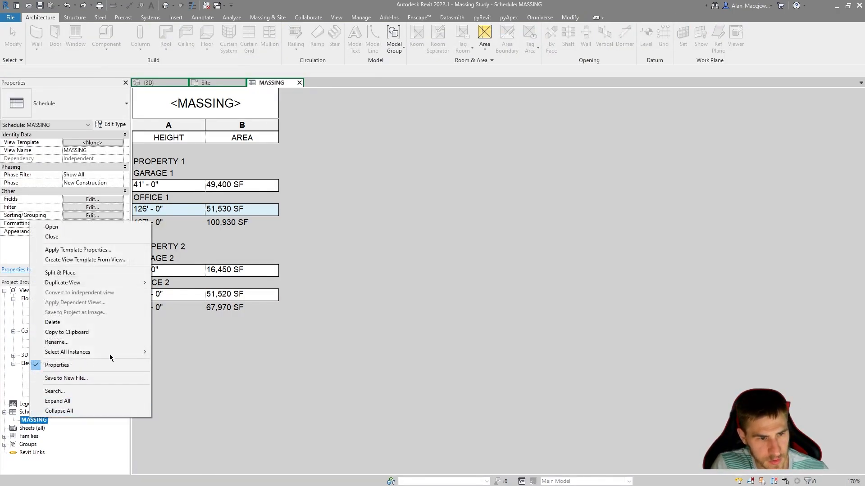
{"action": "left_click", "coordinate": [92, 273]}
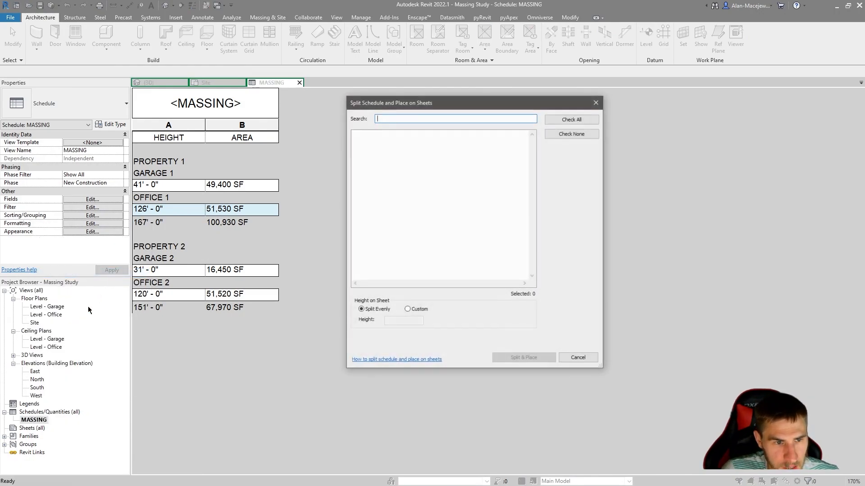
{"action": "key", "text": "Escape"}
- Duplicate the MASSING schedule and retitle the copy PROPERTIES
{"action": "right_click", "coordinate": [36, 418]}
{"action": "mouse_move", "coordinate": [96, 284]}
{"action": "left_click", "coordinate": [193, 283]}
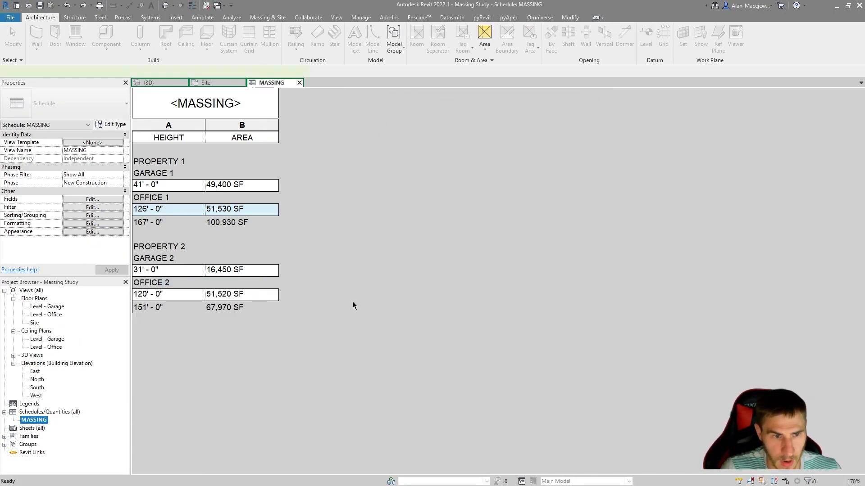
{"action": "double_click", "coordinate": [205, 95]}
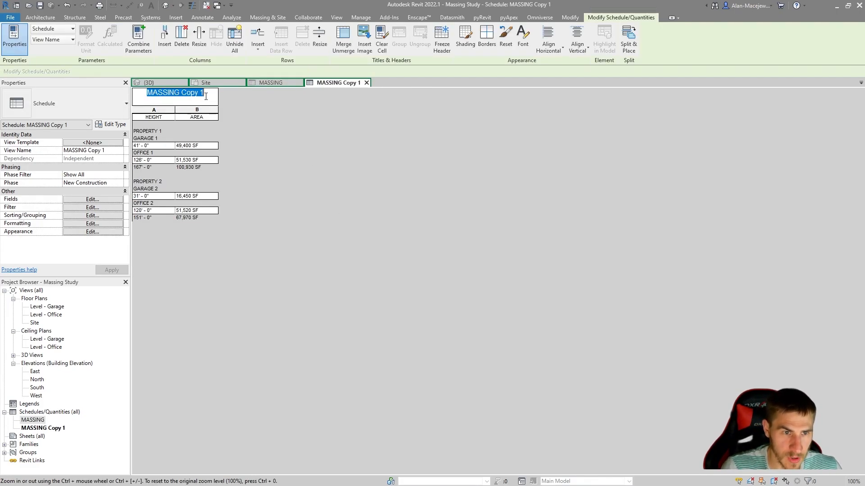
{"action": "type", "text": "PROPERTIES"}
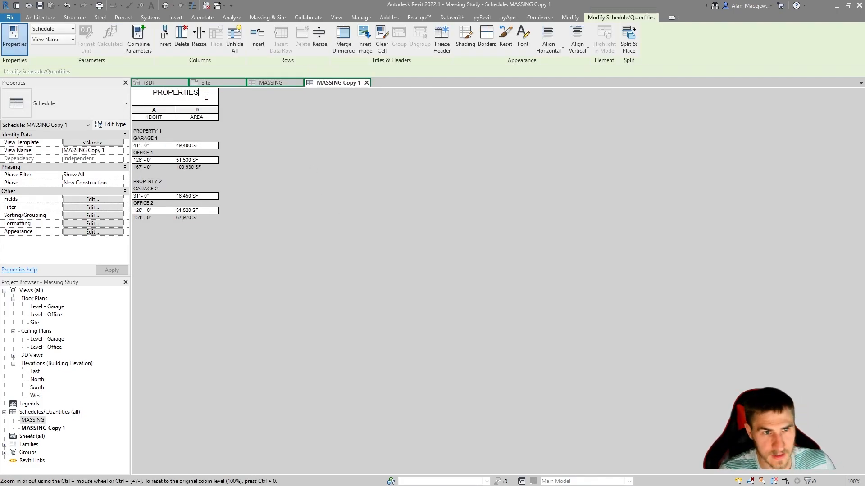
{"action": "key", "text": "Return"}
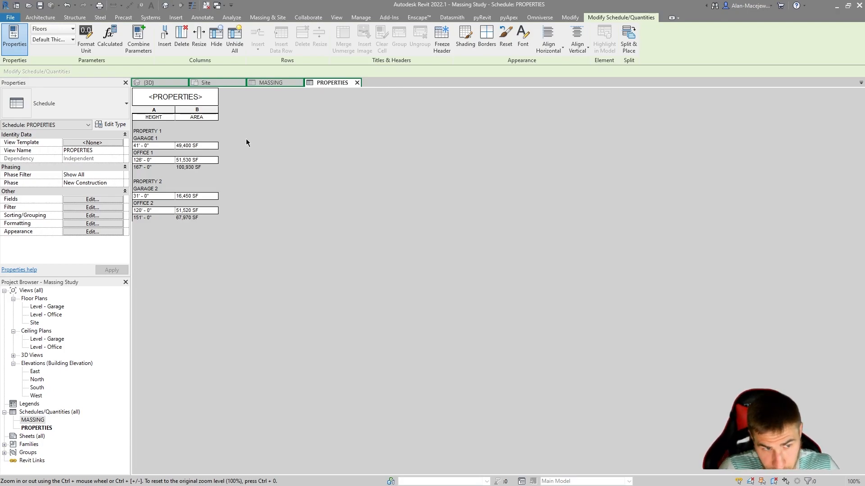
{"action": "scroll", "coordinate": [222, 226], "scroll_direction": "up", "scroll_amount": 5, "text": "ctrl"}
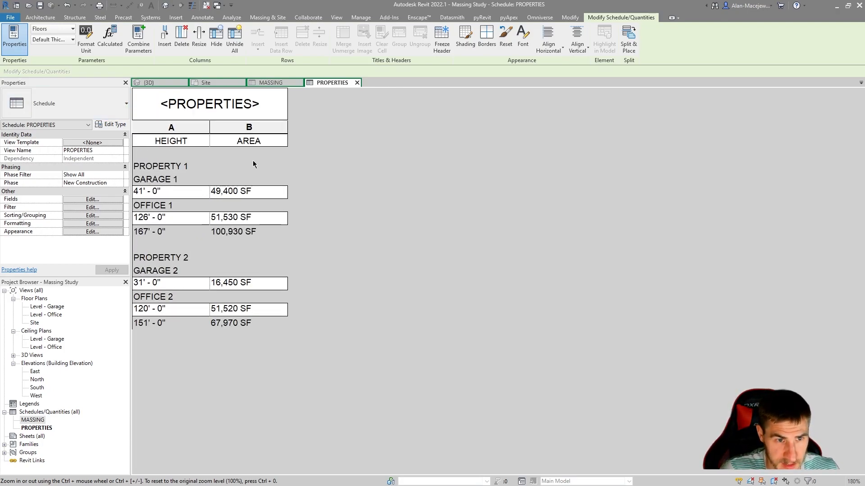
{"action": "left_click", "coordinate": [293, 83]}
{"action": "left_click", "coordinate": [307, 82]}
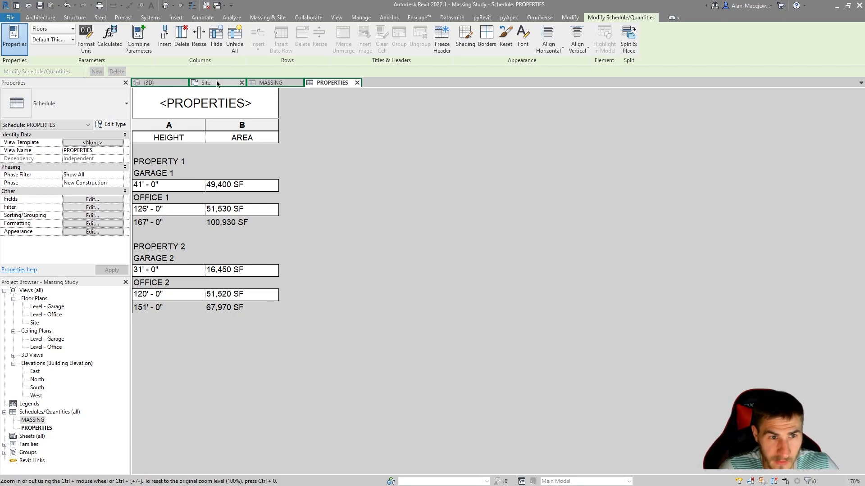
- In the 3D view, start a new floor and duplicate its _Office (Level 1) type as _Property
{"action": "left_click", "coordinate": [148, 83]}
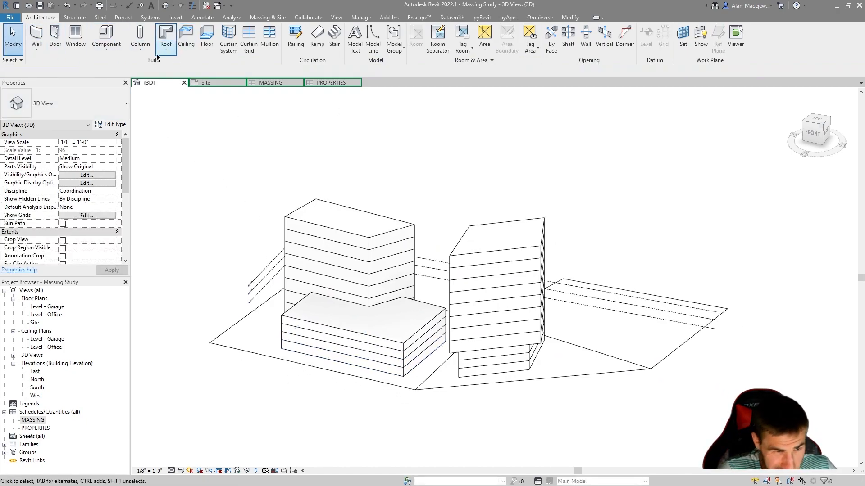
{"action": "left_click", "coordinate": [207, 36]}
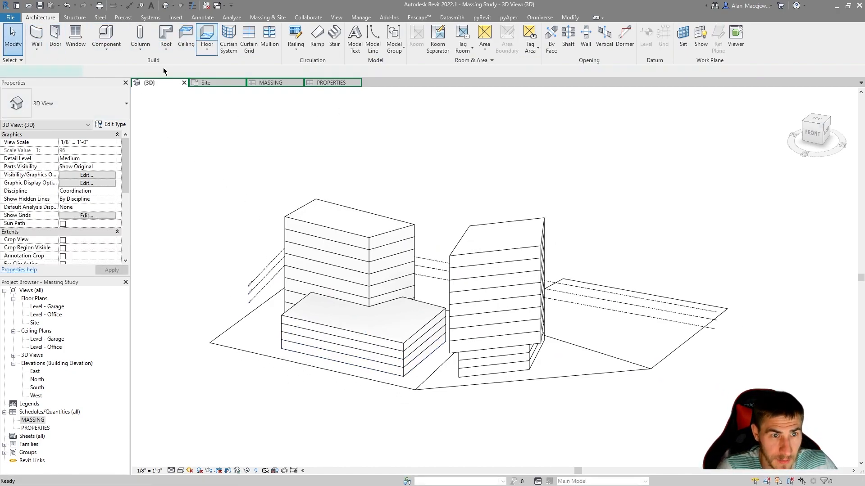
{"action": "left_click", "coordinate": [110, 125]}
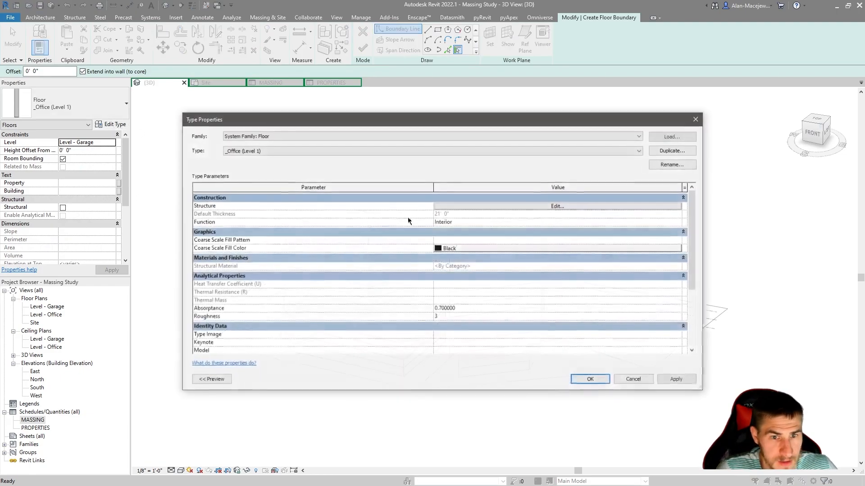
{"action": "left_click", "coordinate": [668, 151]}
{"action": "type", "text": "_Property"}
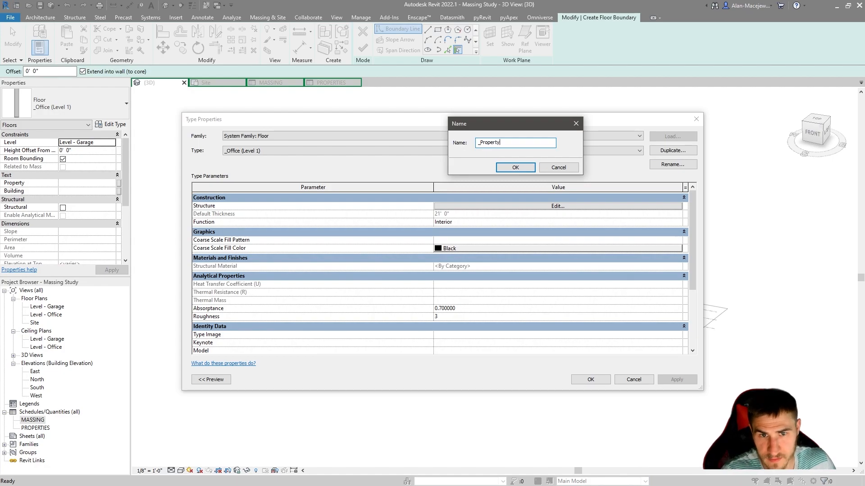
{"action": "left_click", "coordinate": [517, 167]}
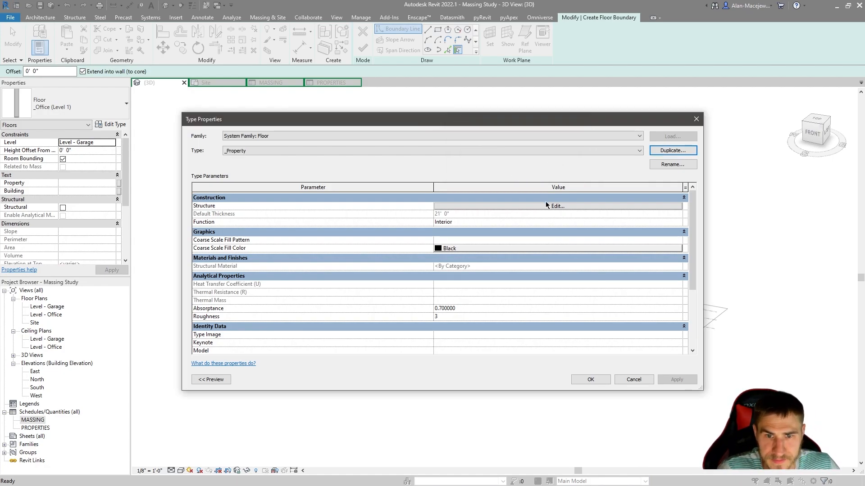
- Set the structure layer of the _Property floor type to a thickness of 1' 0"
{"action": "left_click", "coordinate": [544, 206]}
{"action": "left_click", "coordinate": [445, 205]}
{"action": "type", "text": "1"}
{"action": "key", "text": "Tab"}
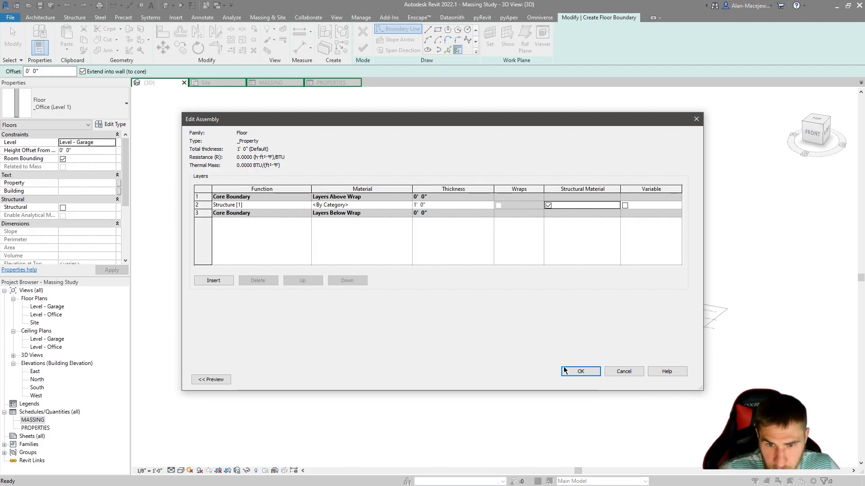
{"action": "left_click", "coordinate": [580, 371]}
{"action": "left_click", "coordinate": [591, 380]}
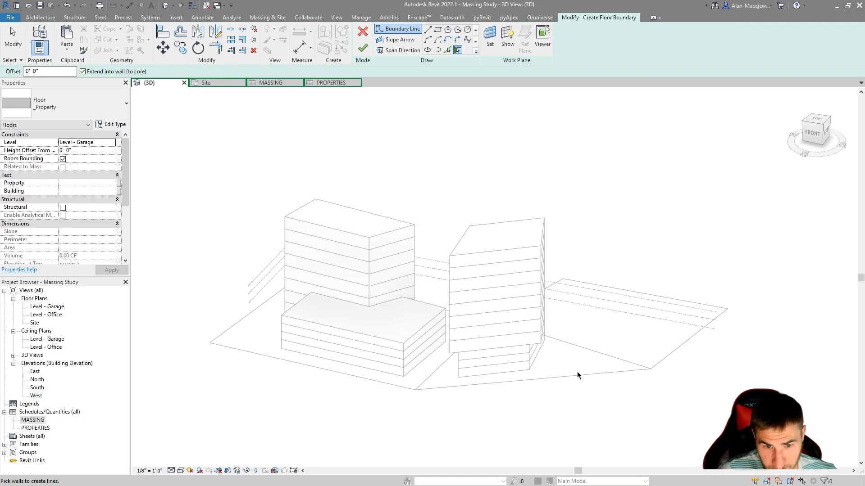
- In the Site plan, create a _Property floor bounded by the property lines of the western lot
{"action": "left_click", "coordinate": [227, 84]}
{"action": "left_click", "coordinate": [448, 49]}
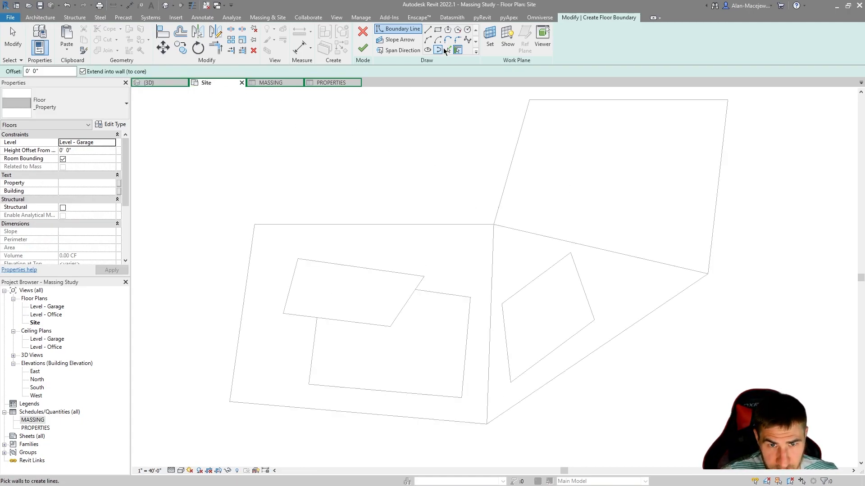
{"action": "key", "text": "Tab"}
{"action": "left_click", "coordinate": [432, 225]}
{"action": "left_click", "coordinate": [362, 47]}
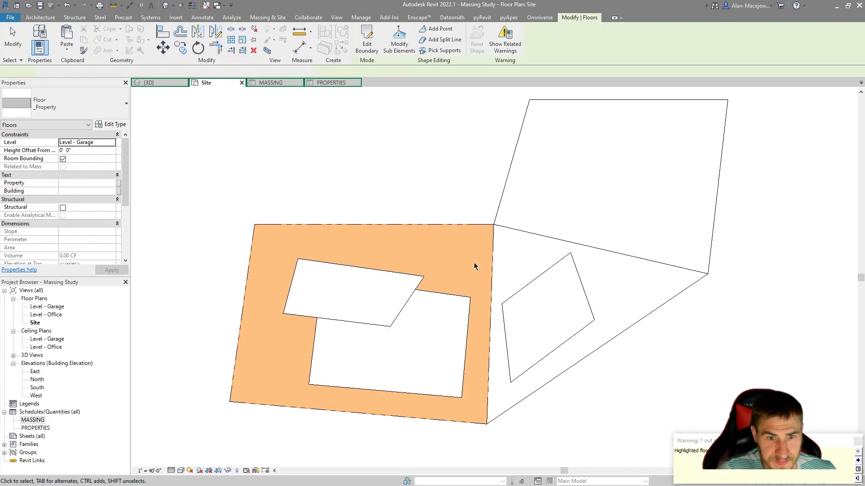
- Create another _Property floor bounded by the property lines of the triangular middle lot
{"action": "key", "text": "c"}
{"action": "key", "text": "s"}
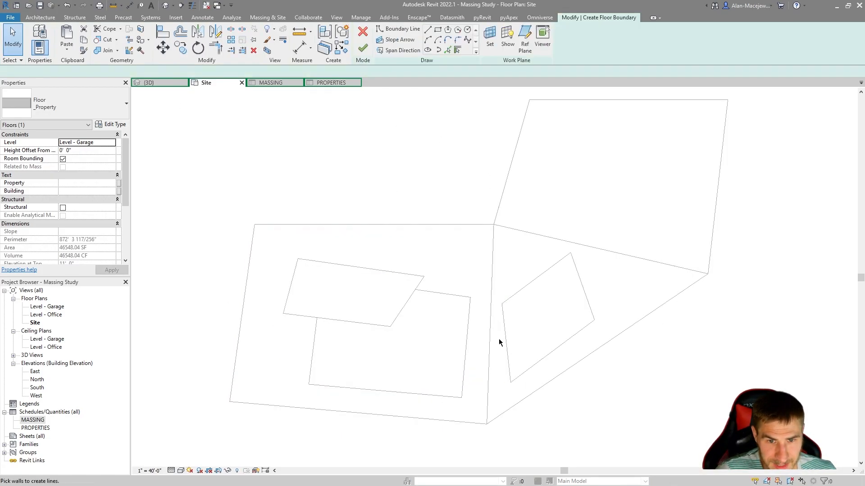
{"action": "left_click", "coordinate": [448, 51]}
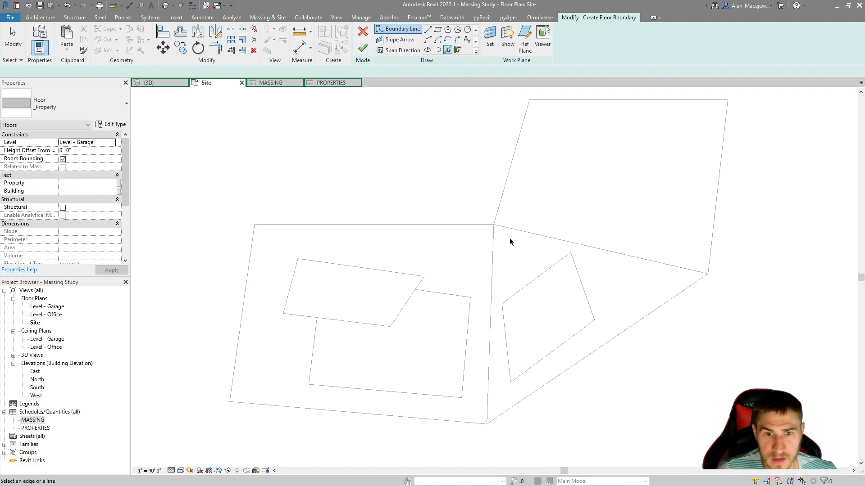
{"action": "key", "text": "Tab"}
{"action": "left_click", "coordinate": [586, 356]}
{"action": "left_click", "coordinate": [363, 48]}
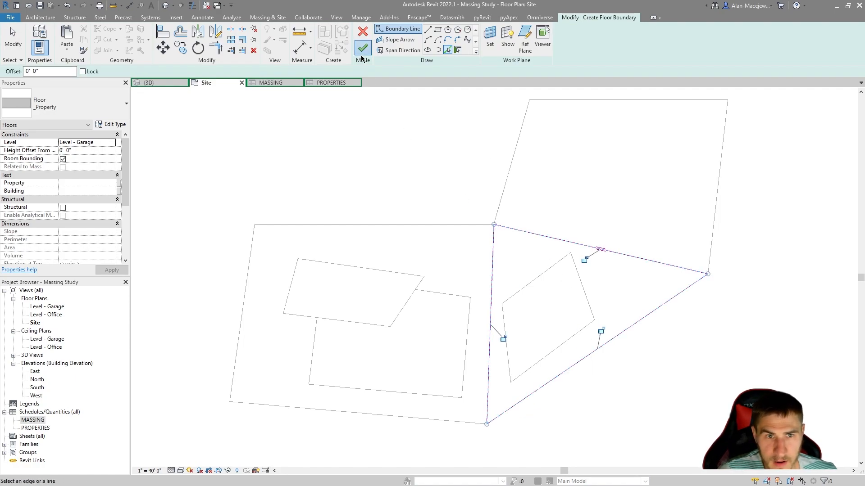
{"action": "left_click", "coordinate": [427, 149]}
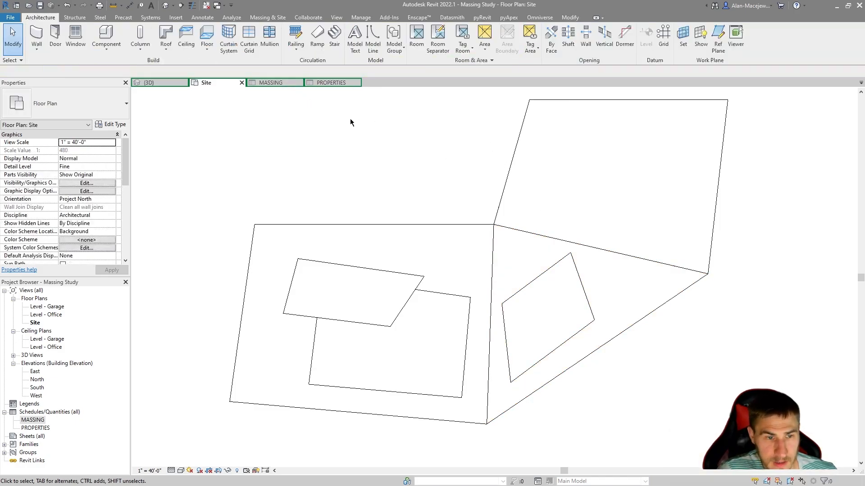
- In the Site plan, create a _Property floor bounded by the property lines of the northeastern lot
{"action": "left_click", "coordinate": [205, 36]}
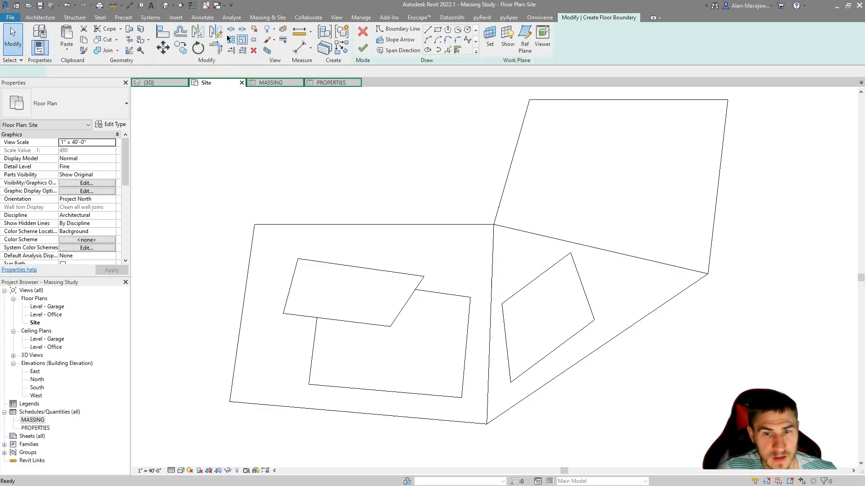
{"action": "left_click", "coordinate": [447, 51]}
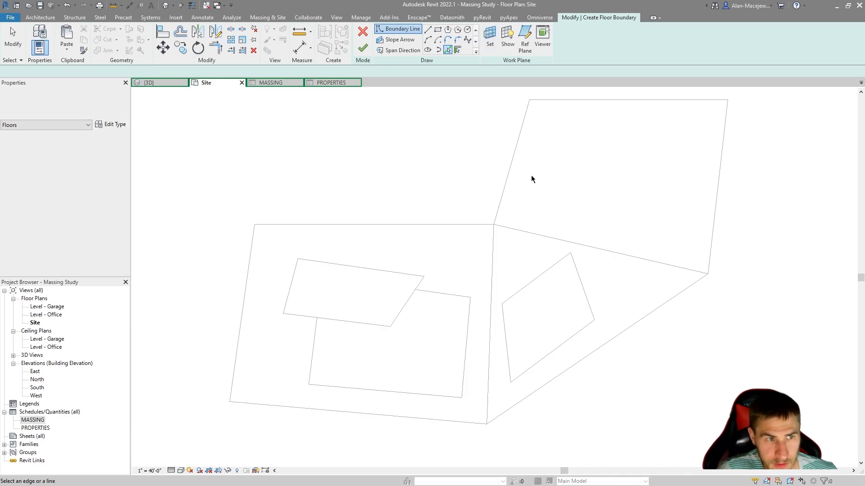
{"action": "key", "text": "Tab"}
{"action": "key", "text": "Tab"}
{"action": "key", "text": "Tab"}
{"action": "left_click", "coordinate": [508, 170]}
{"action": "left_click", "coordinate": [633, 256]}
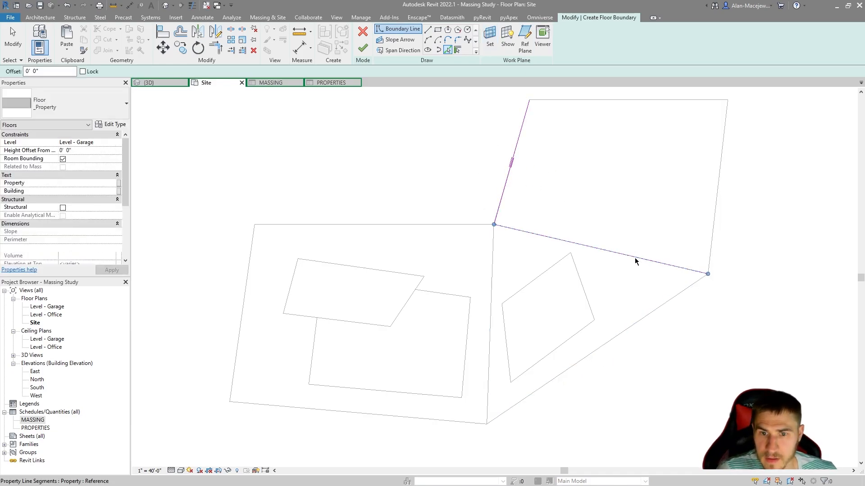
{"action": "left_click", "coordinate": [715, 205]}
{"action": "left_click", "coordinate": [363, 48]}
- In the 3D view, move all three _Property floors to the Ground level
{"action": "left_click", "coordinate": [161, 79]}
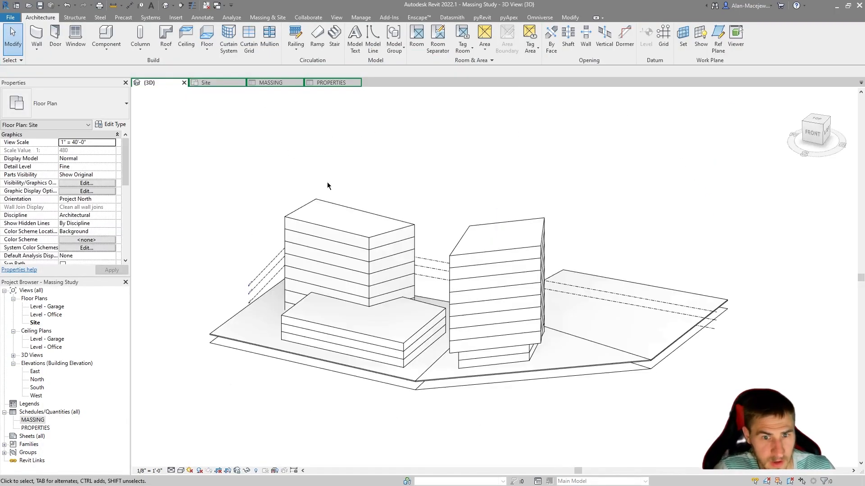
{"action": "left_click", "coordinate": [253, 347]}
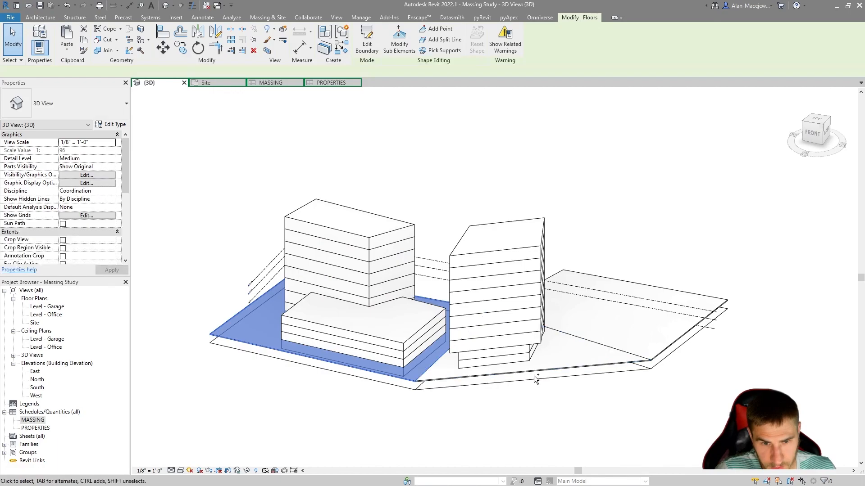
{"action": "left_click", "coordinate": [544, 371], "text": "ctrl"}
{"action": "left_click", "coordinate": [640, 342], "text": "ctrl"}
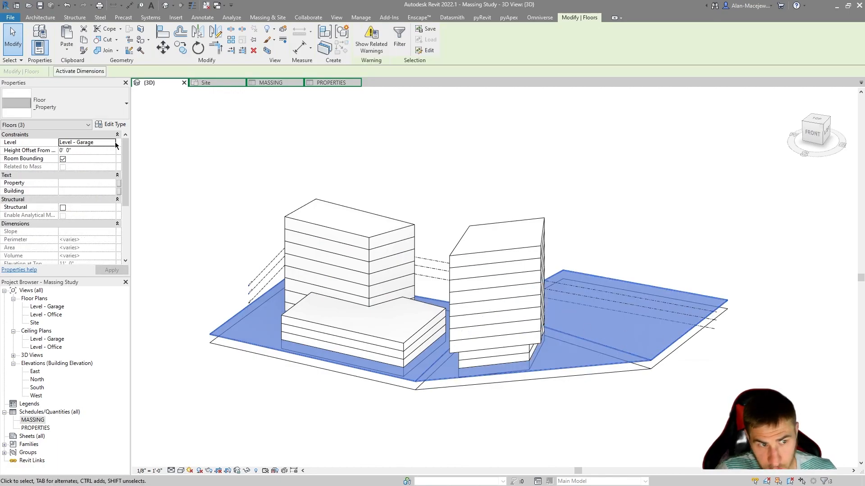
{"action": "left_click", "coordinate": [86, 142]}
{"action": "left_click", "coordinate": [83, 152]}
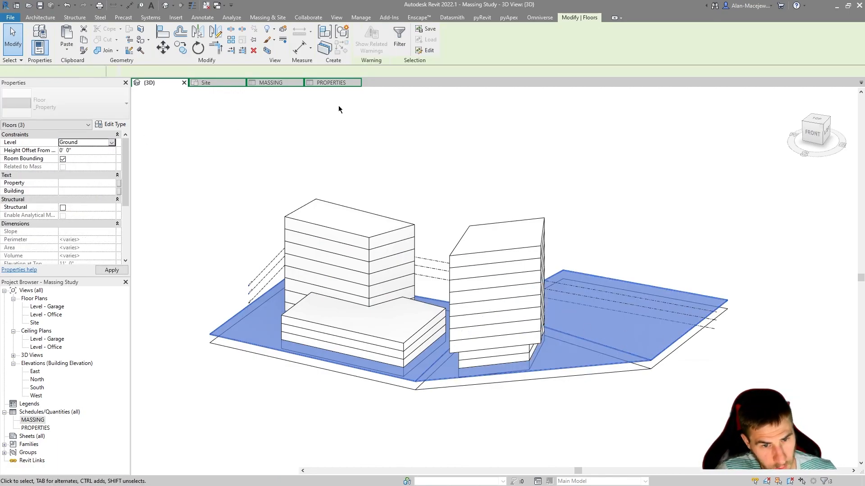
{"action": "left_click", "coordinate": [251, 167]}
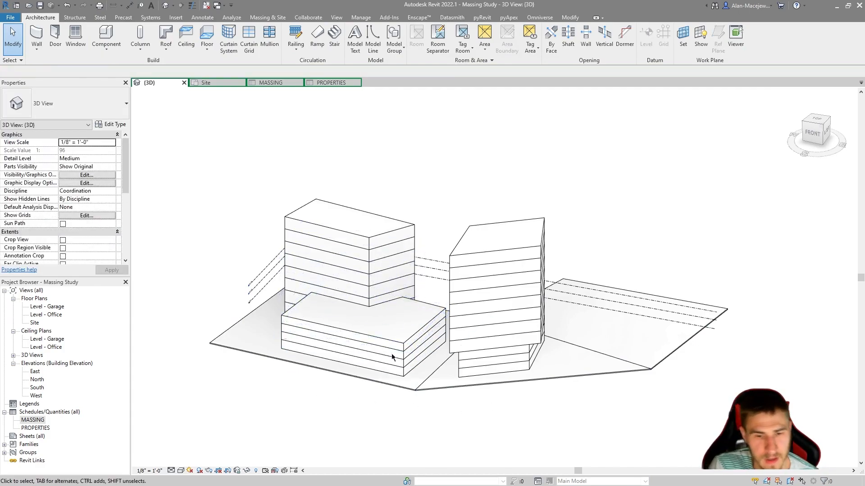
- Assign the Property value PROPERTY 1 to the western lot's _Property floor
{"action": "left_click", "coordinate": [236, 331]}
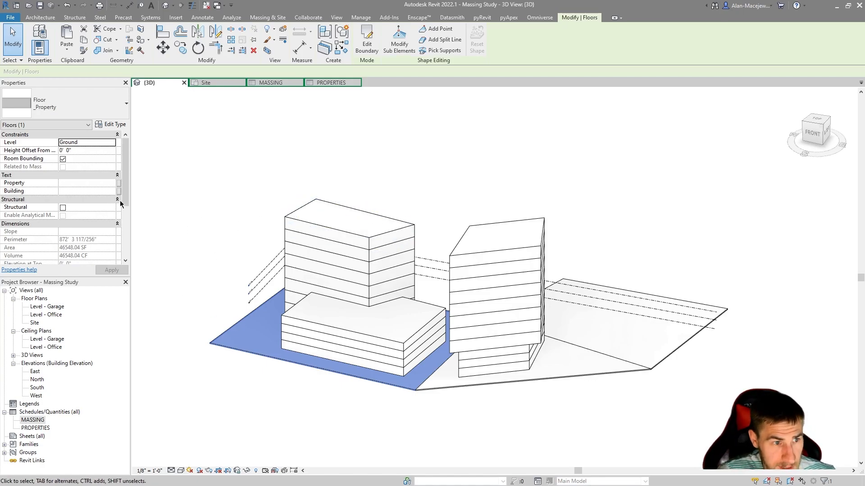
{"action": "left_click", "coordinate": [67, 183]}
{"action": "type", "text": "PROPE"}
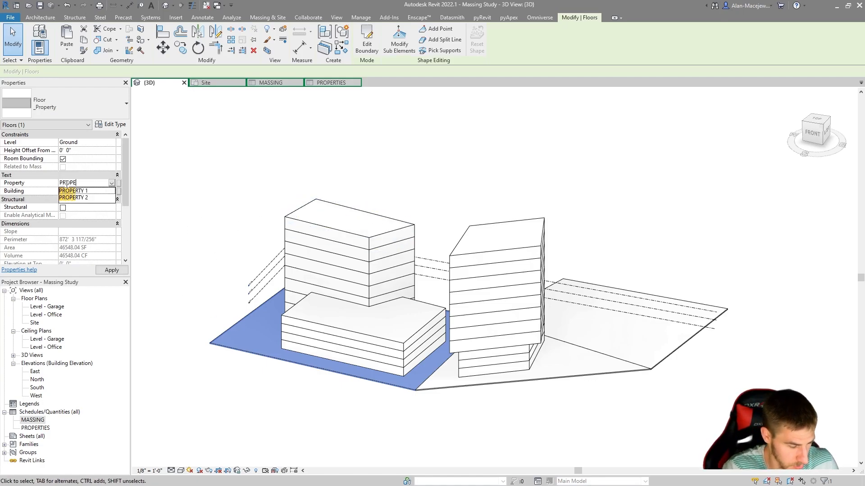
{"action": "type", "text": "RTY 1"}
{"action": "key", "text": "Return"}
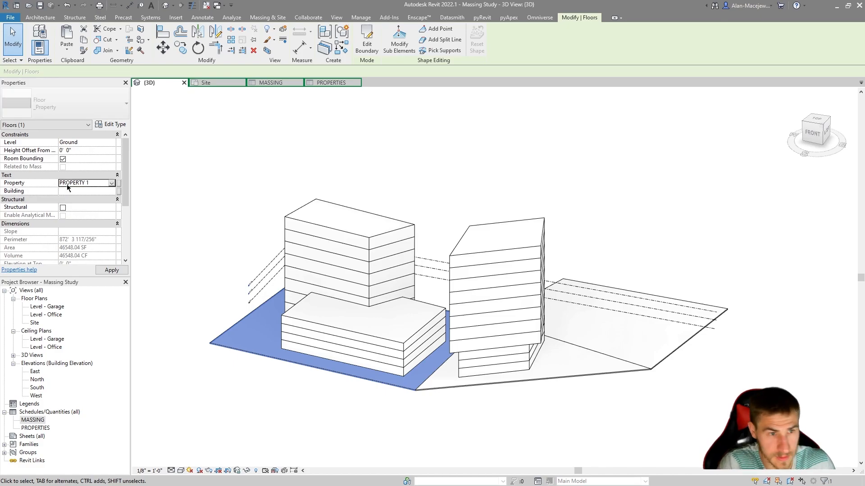
{"action": "key", "text": "Escape"}
- Assign the Property value PROPERTY 2 to the triangular middle lot's _Property floor
{"action": "key", "text": "Tab"}
{"action": "left_click", "coordinate": [443, 388]}
{"action": "left_click", "coordinate": [207, 255]}
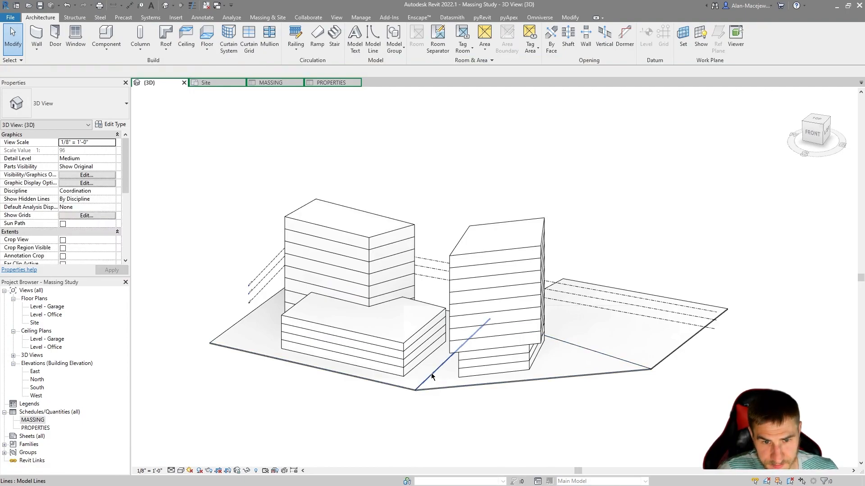
{"action": "left_click", "coordinate": [435, 374]}
{"action": "left_click", "coordinate": [108, 182]}
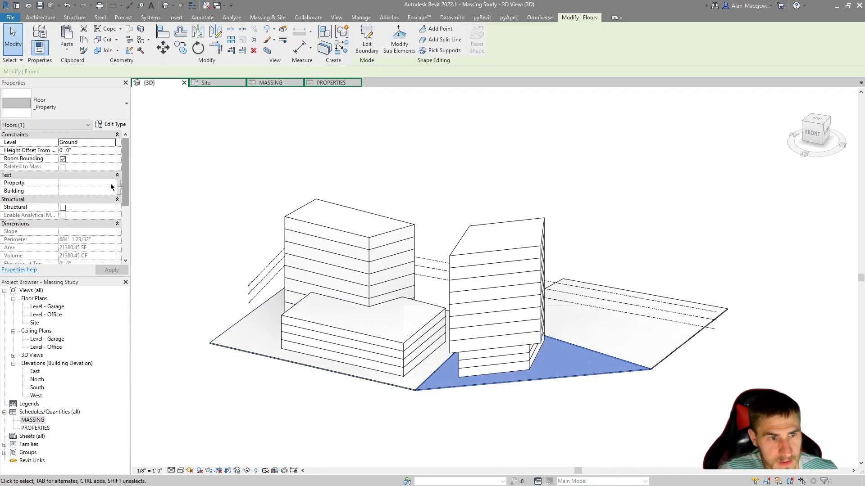
{"action": "left_click", "coordinate": [111, 183]}
{"action": "left_click", "coordinate": [96, 198]}
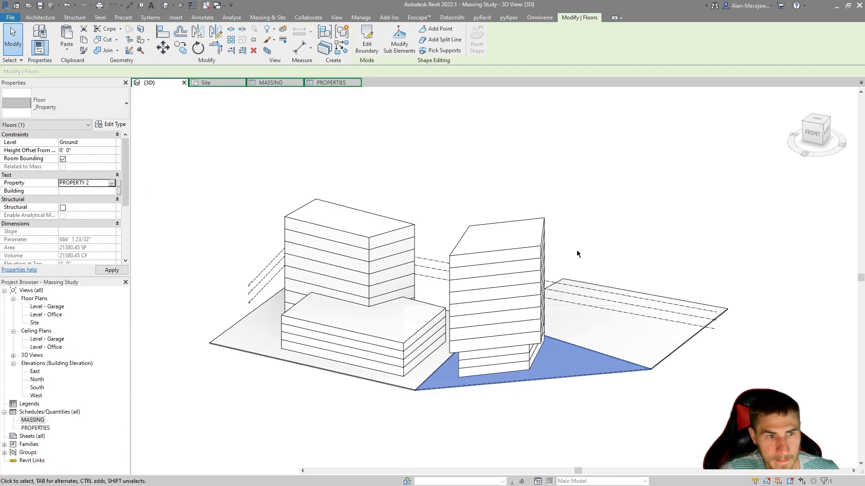
{"action": "key", "text": "Escape"}
- Assign the Property value PROPERTY 3 to the northeastern lot's _Property floor
{"action": "left_click", "coordinate": [675, 351]}
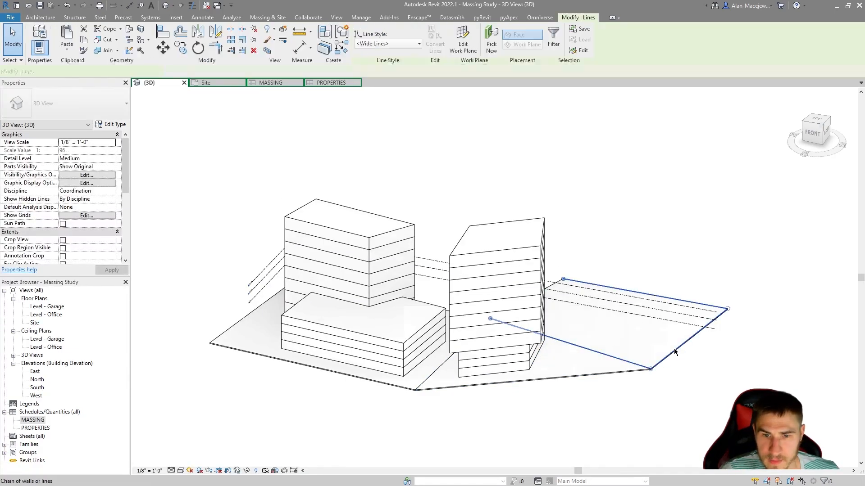
{"action": "left_click", "coordinate": [674, 351]}
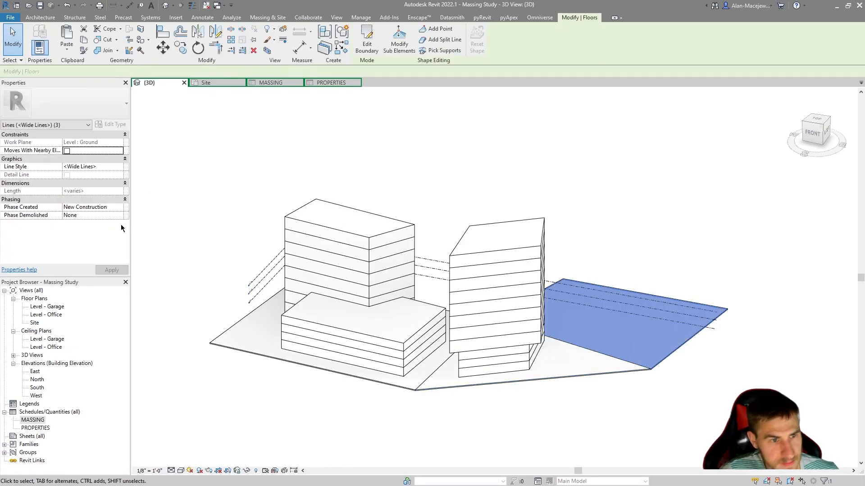
{"action": "left_click", "coordinate": [114, 183]}
{"action": "left_click", "coordinate": [83, 198]}
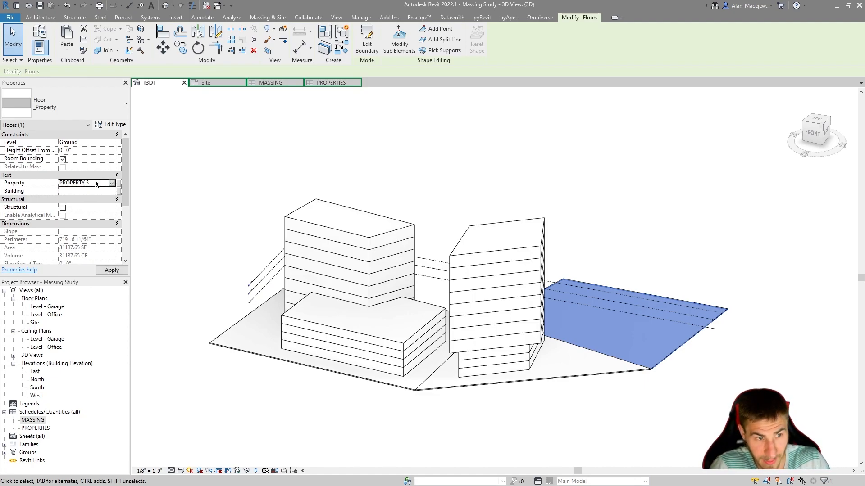
{"action": "left_click", "coordinate": [204, 162]}
- Filter the PROPERTIES schedule to floors whose Property parameter has a value
{"action": "left_click", "coordinate": [331, 82]}
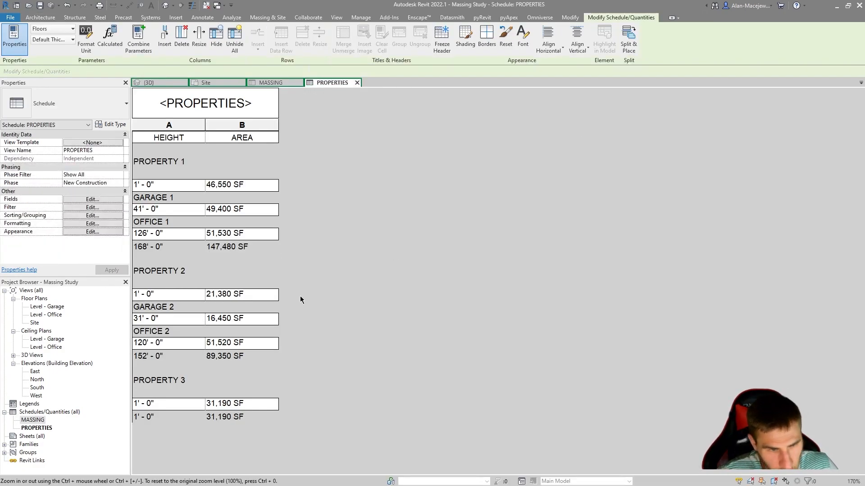
{"action": "left_click", "coordinate": [112, 207]}
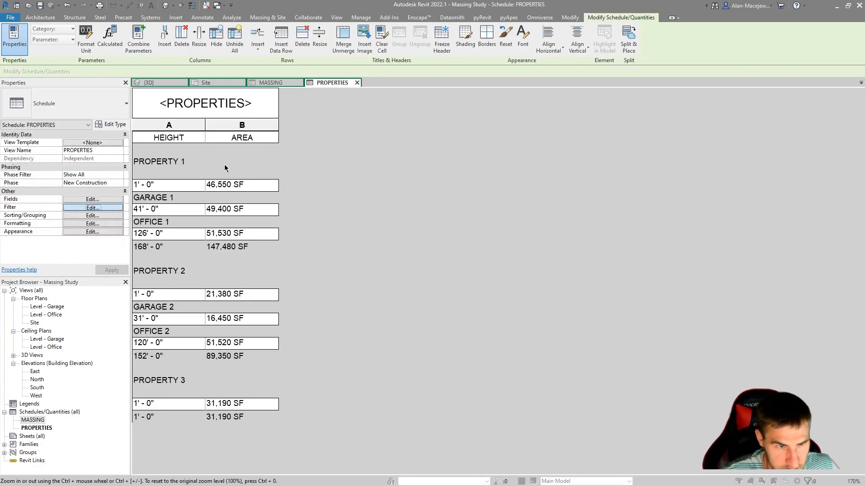
{"action": "left_click", "coordinate": [371, 141]}
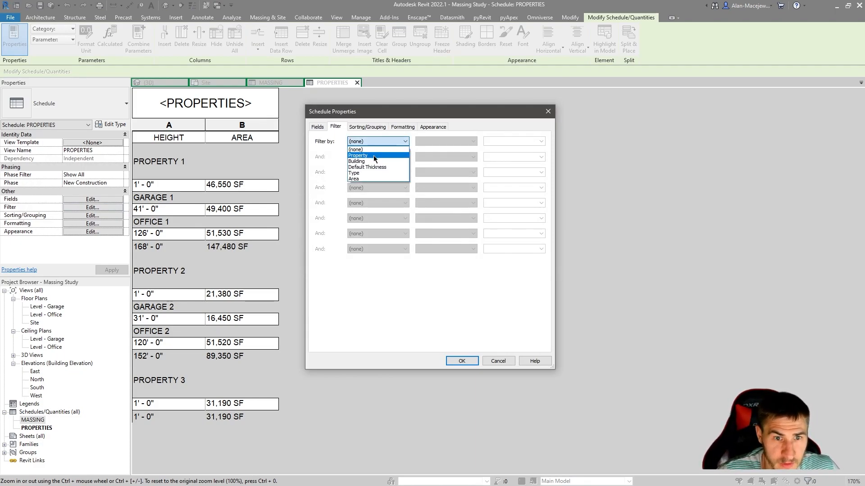
{"action": "left_click", "coordinate": [374, 155]}
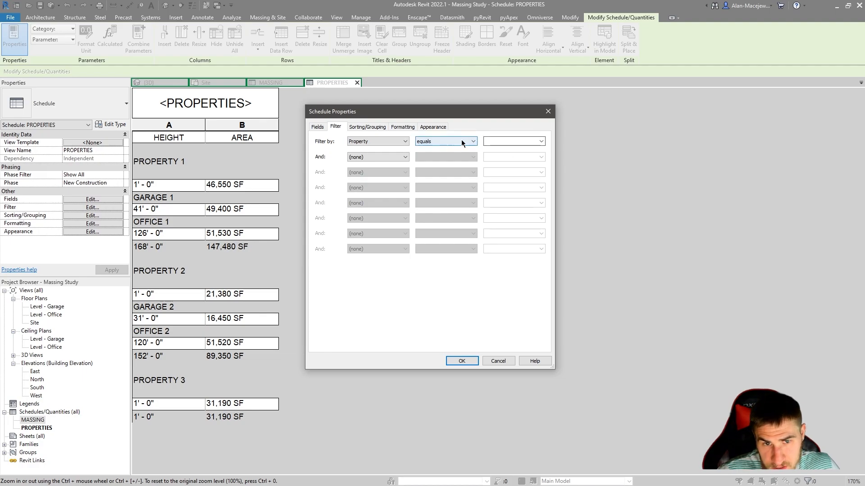
{"action": "left_click", "coordinate": [541, 141]}
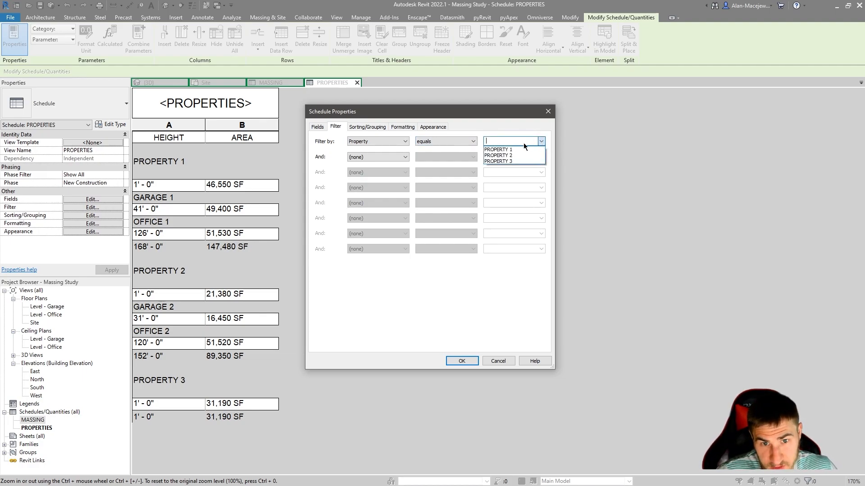
{"action": "left_click", "coordinate": [467, 139]}
{"action": "left_click", "coordinate": [467, 140]}
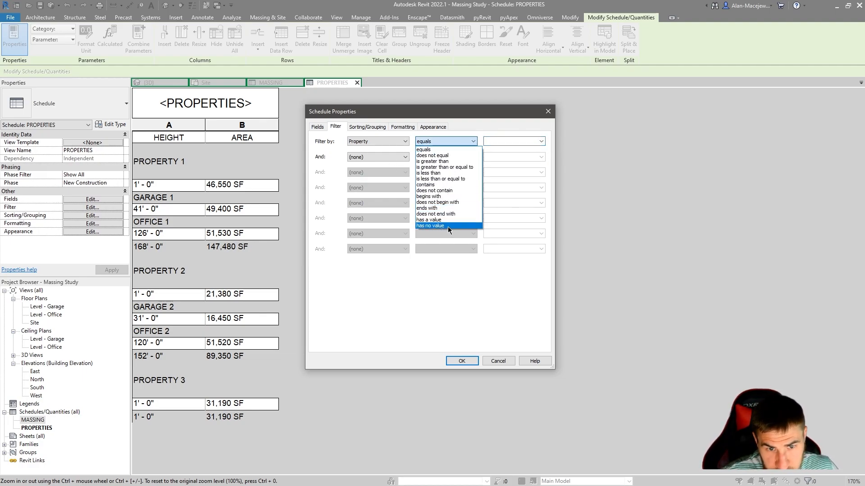
{"action": "left_click", "coordinate": [430, 220]}
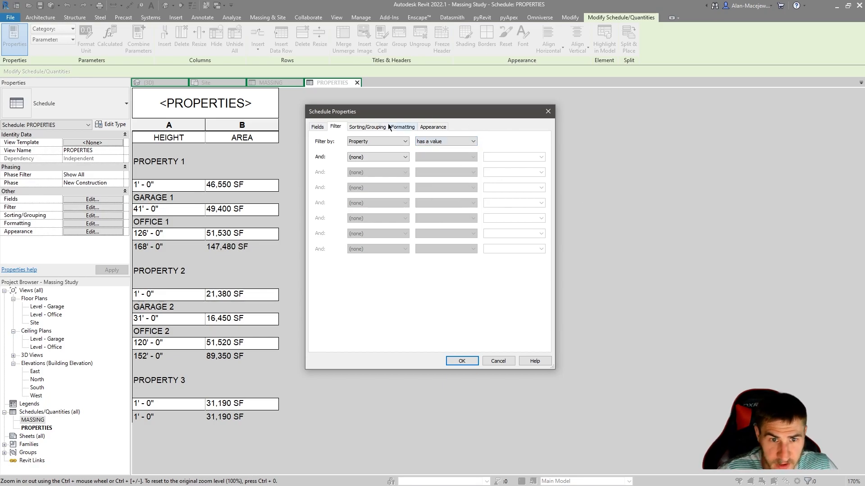
{"action": "left_click", "coordinate": [461, 361]}
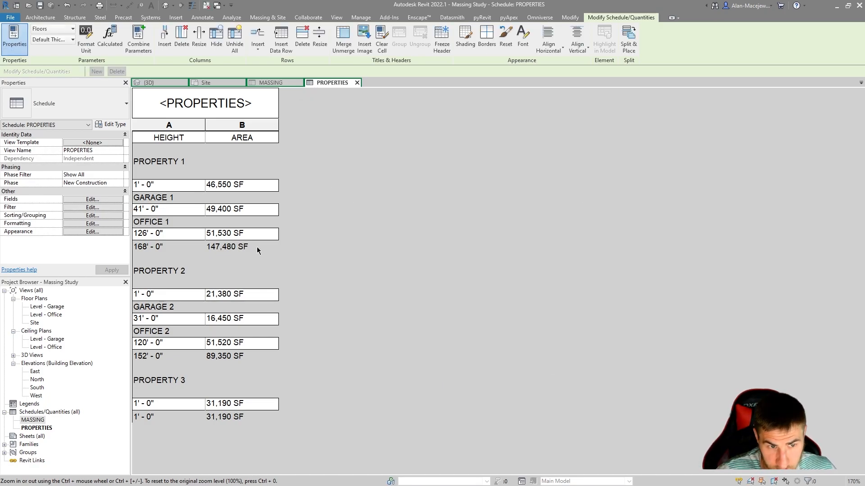
- Add a second filter to the PROPERTIES schedule requiring Type equals _Property
{"action": "left_click", "coordinate": [93, 207]}
{"action": "left_click", "coordinate": [364, 156]}
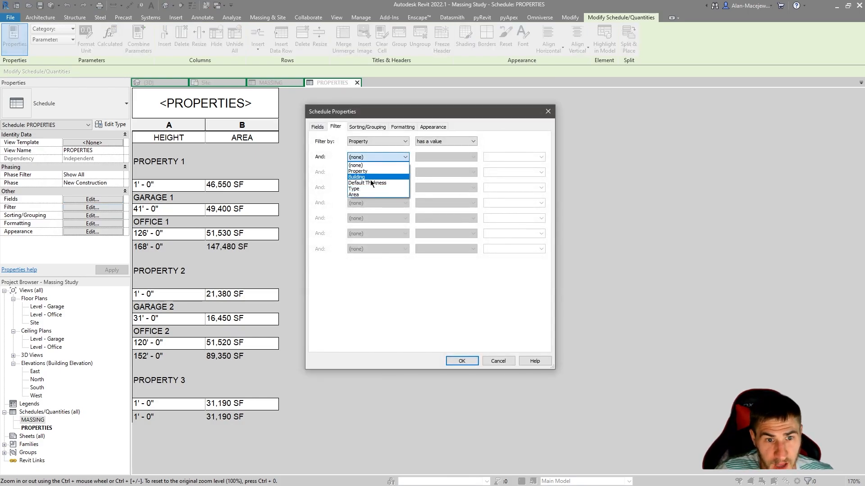
{"action": "left_click", "coordinate": [353, 189]}
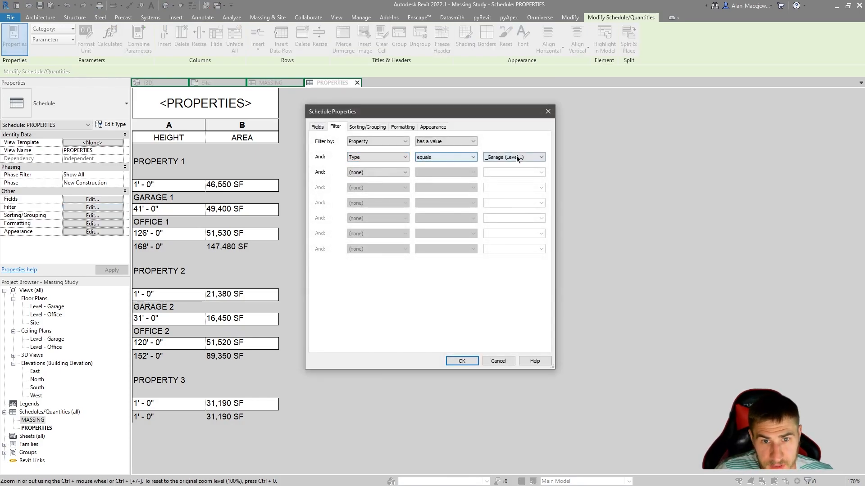
{"action": "left_click", "coordinate": [540, 156]}
{"action": "left_click", "coordinate": [513, 188]}
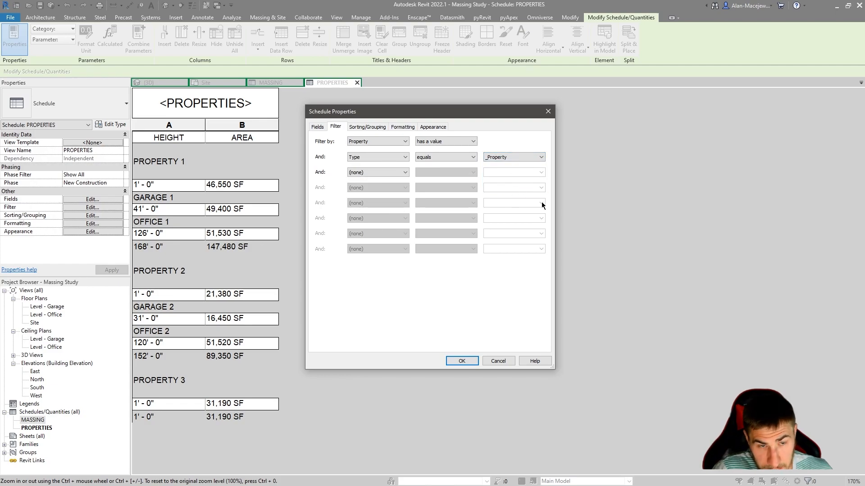
{"action": "left_click", "coordinate": [462, 362]}
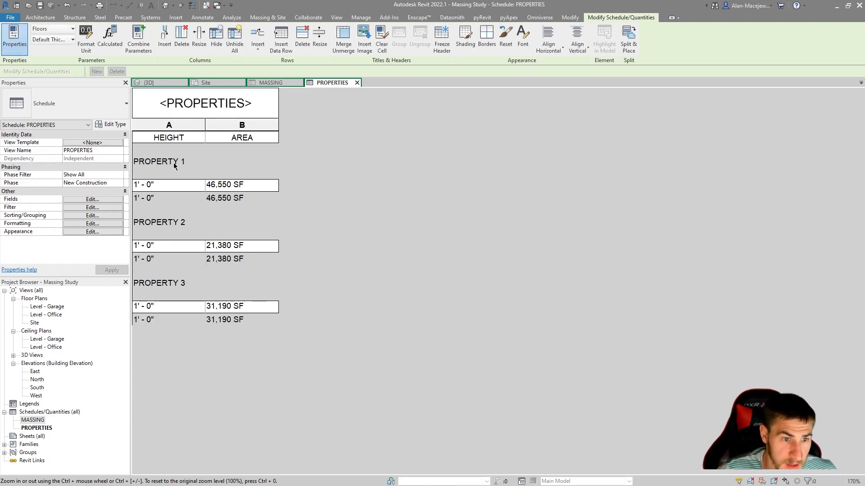
- Hide the HEIGHT column of the PROPERTIES schedule and widen the AREA column so the title fits on one line
{"action": "left_click", "coordinate": [179, 133]}
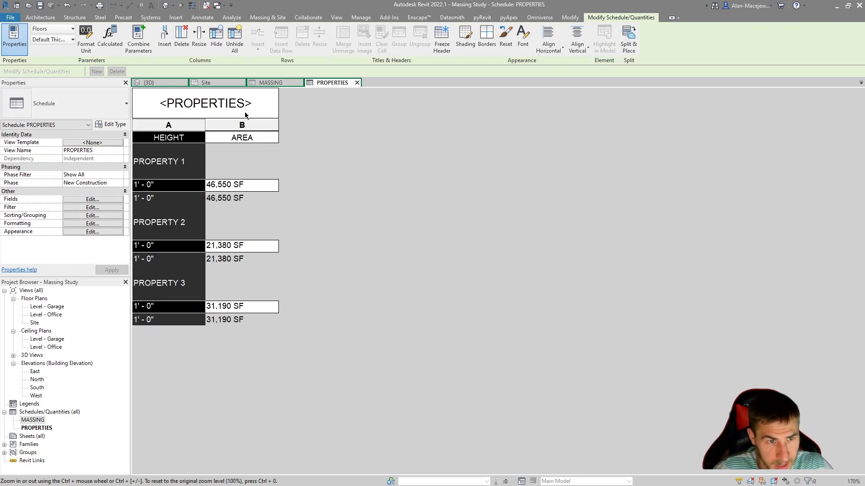
{"action": "left_click", "coordinate": [217, 38]}
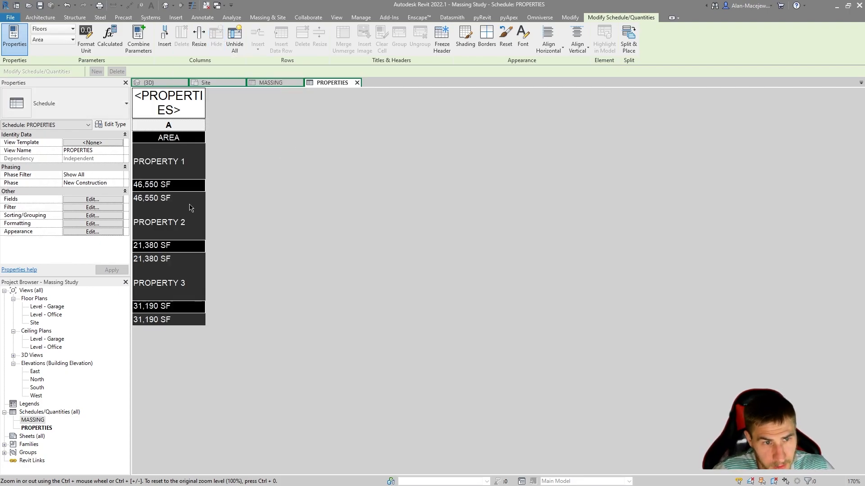
{"action": "left_click", "coordinate": [190, 185]}
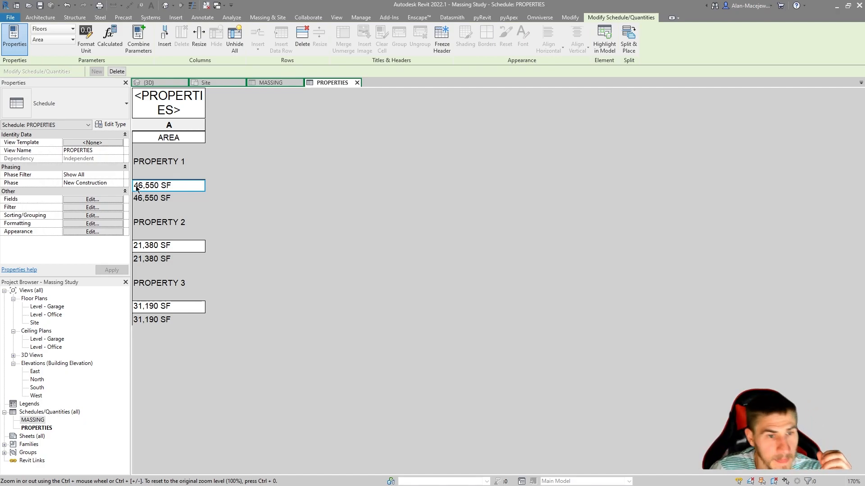
{"action": "left_click_drag", "start_coordinate": [206, 124], "coordinate": [246, 124]}
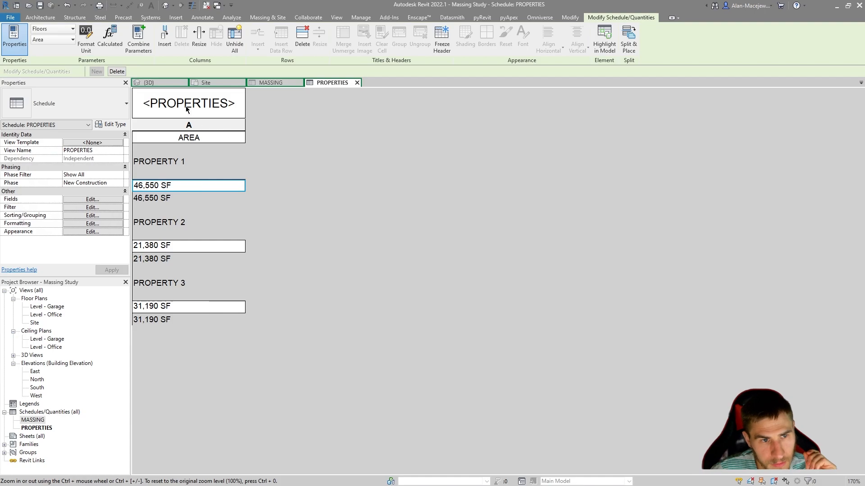
{"action": "left_click", "coordinate": [219, 126]}
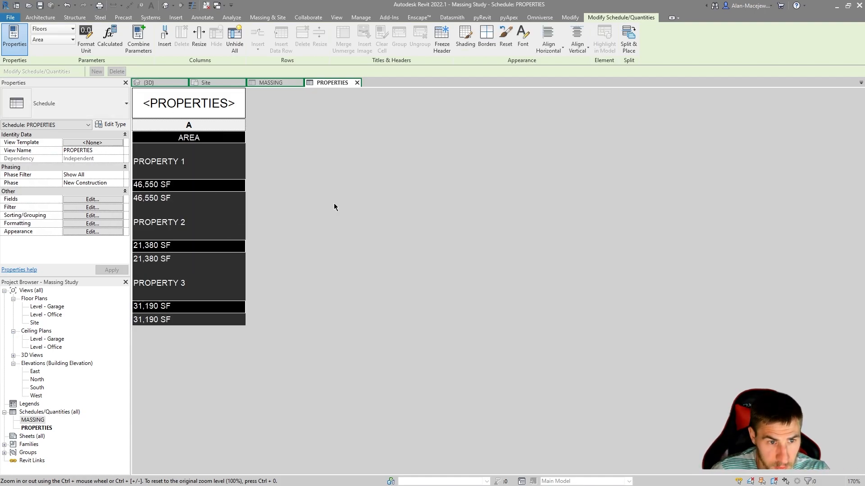
{"action": "left_click", "coordinate": [222, 184]}
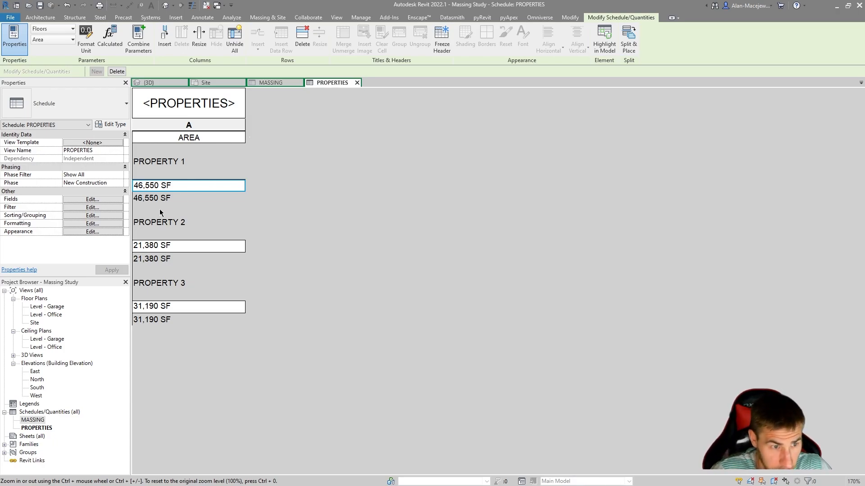
- Start a new calculated value named ACREAGE in the fields of the PROPERTIES schedule
{"action": "left_click", "coordinate": [104, 201]}
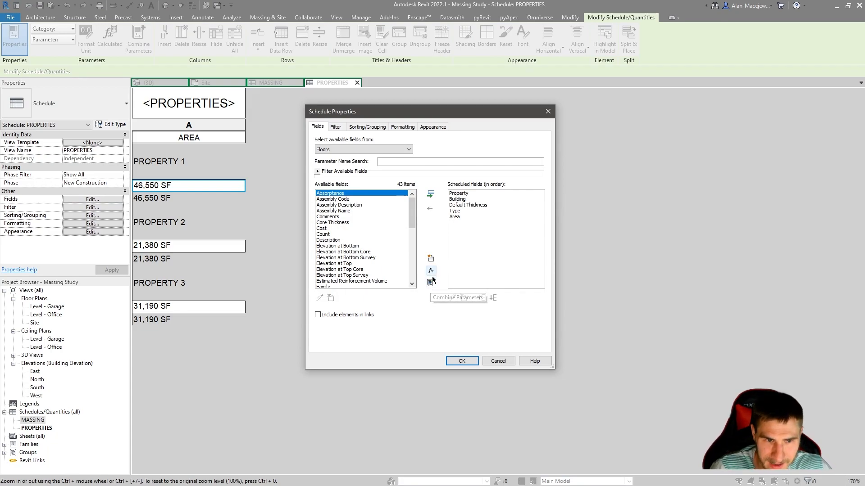
{"action": "left_click", "coordinate": [456, 211]}
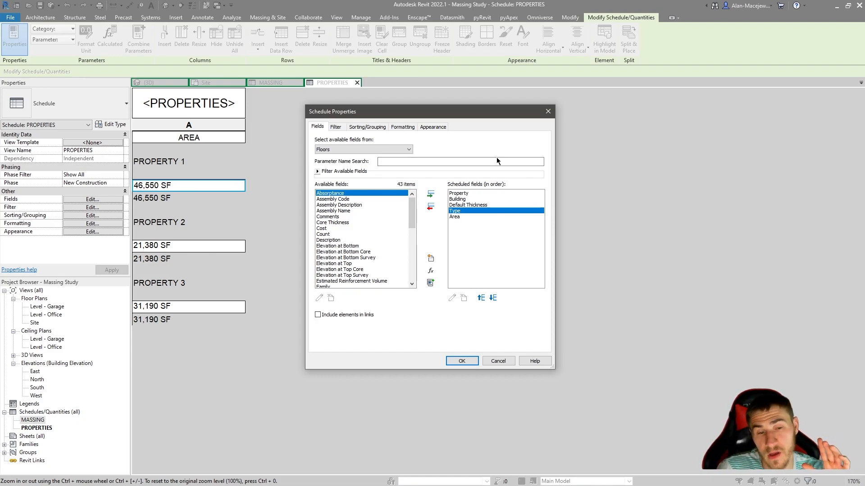
{"action": "left_click", "coordinate": [431, 270]}
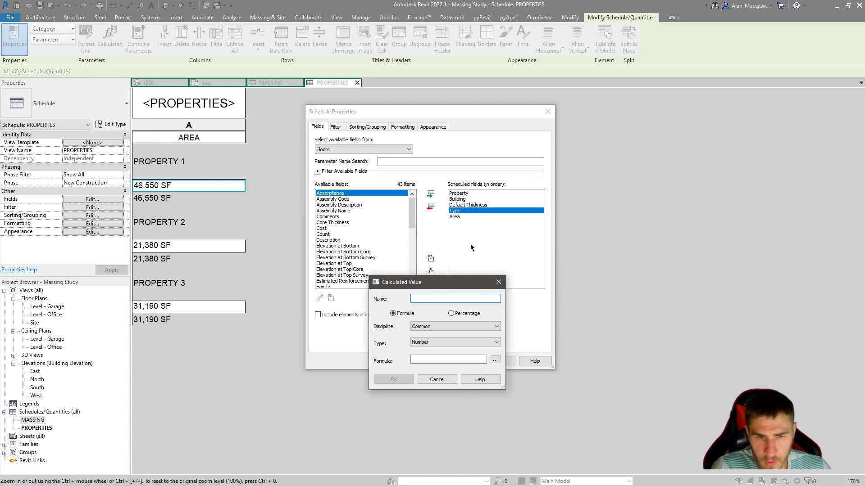
{"action": "type", "text": "ACREAGE"}
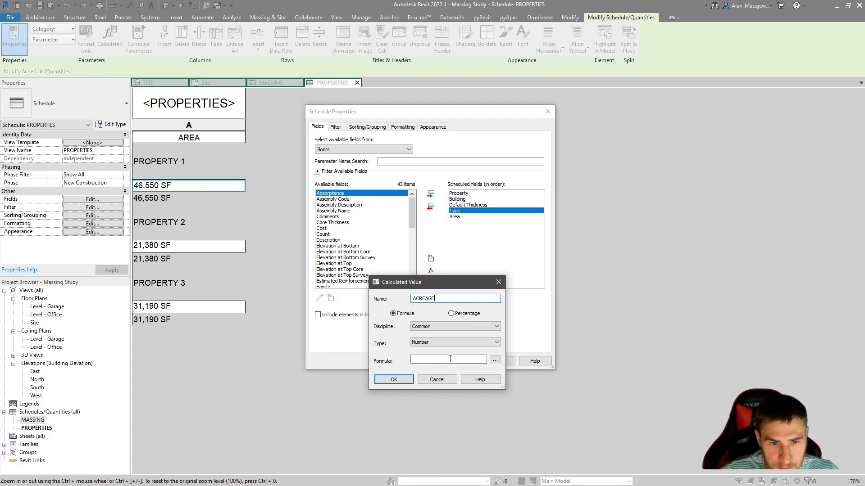
{"action": "left_click", "coordinate": [464, 315]}
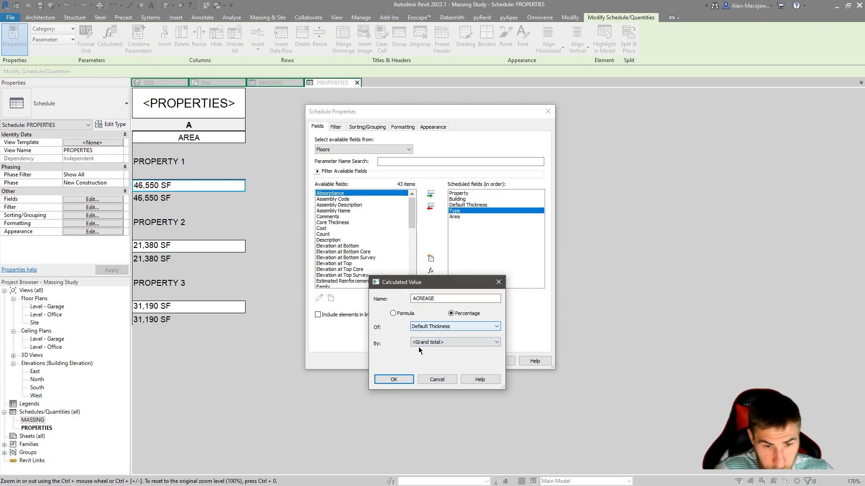
{"action": "left_click", "coordinate": [450, 330]}
{"action": "left_click", "coordinate": [451, 328]}
{"action": "left_click", "coordinate": [448, 342]}
{"action": "left_click", "coordinate": [451, 326]}
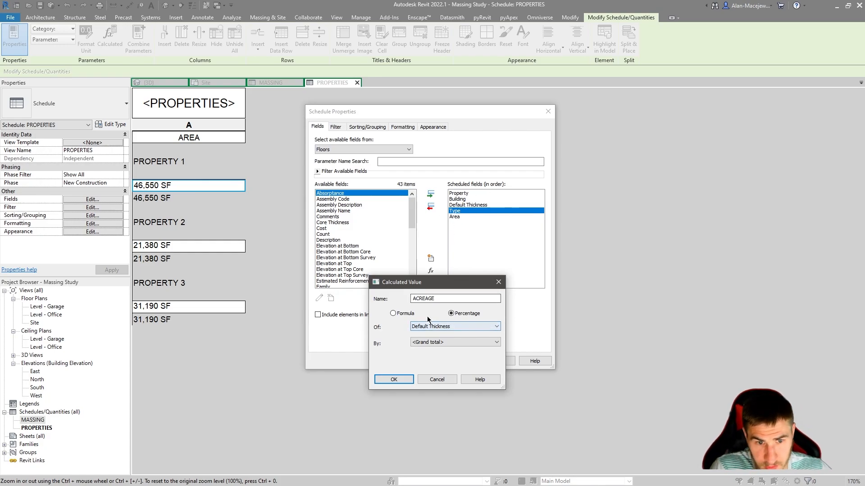
{"action": "left_click", "coordinate": [451, 328]}
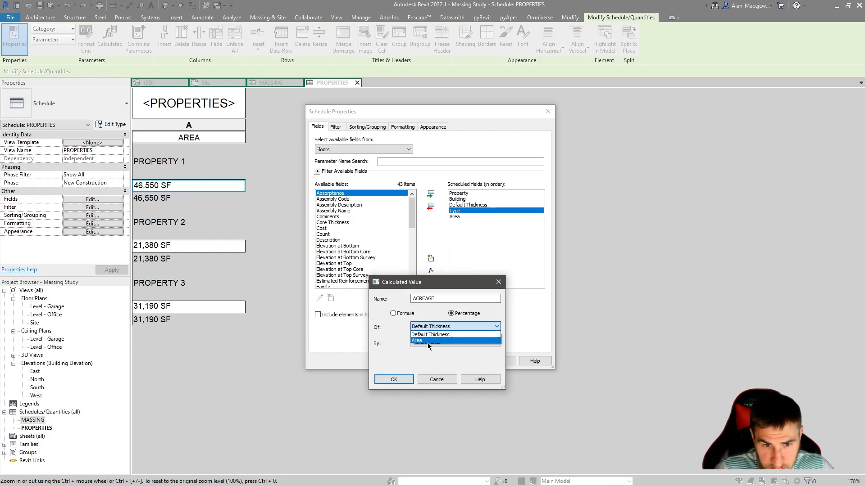
{"action": "left_click", "coordinate": [441, 334]}
{"action": "left_click", "coordinate": [477, 343]}
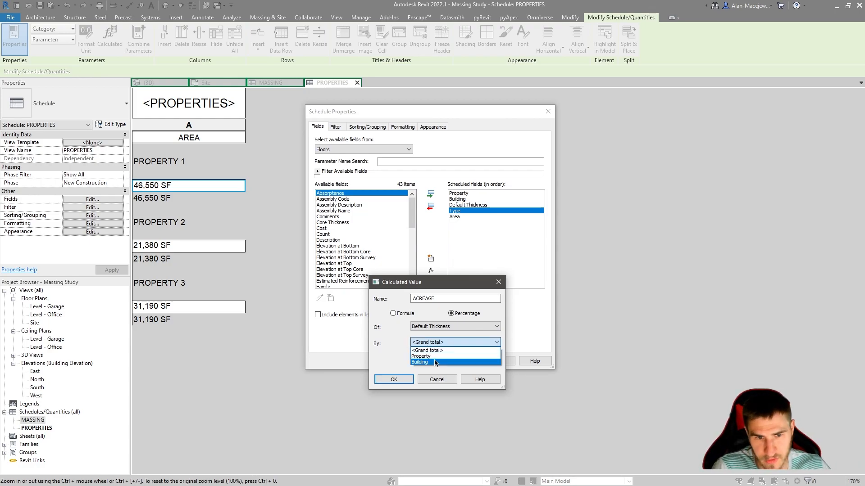
{"action": "left_click", "coordinate": [409, 356]}
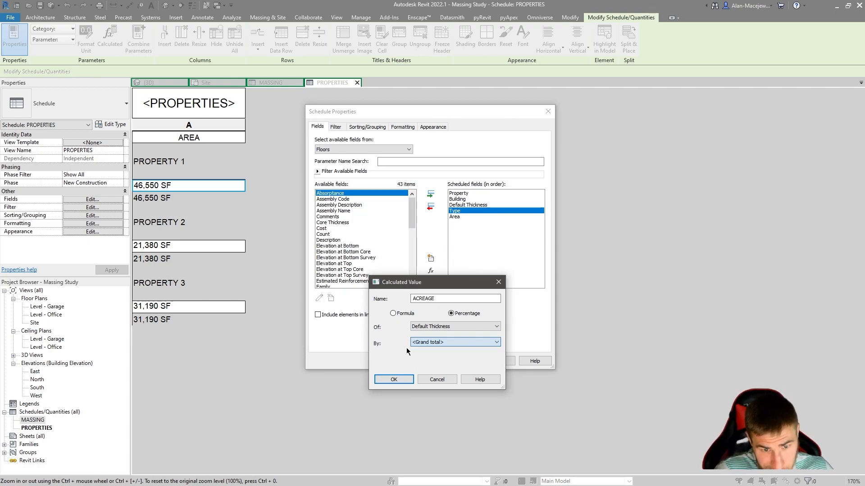
{"action": "left_click", "coordinate": [450, 327]}
{"action": "left_click", "coordinate": [393, 313]}
{"action": "left_click", "coordinate": [393, 314]}
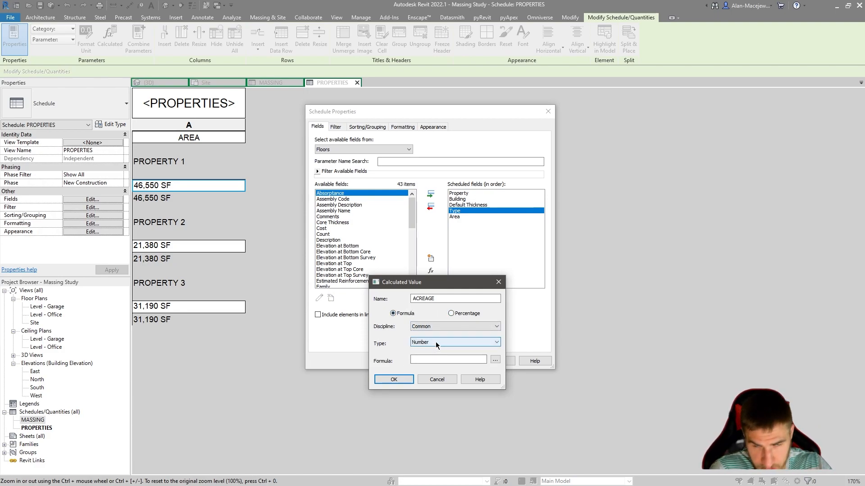
- Set the ACREAGE formula to Area/43560 and add the calculated field to the PROPERTIES schedule
{"action": "left_click", "coordinate": [441, 360]}
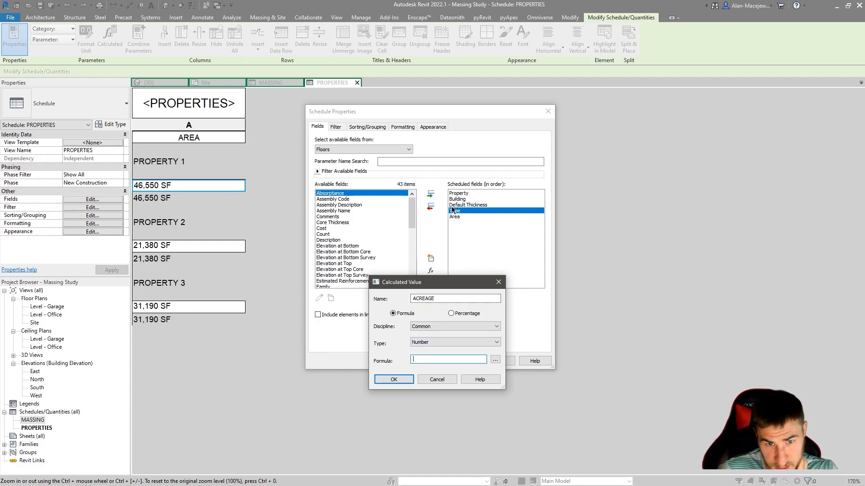
{"action": "left_click", "coordinate": [495, 360]}
{"action": "left_click", "coordinate": [584, 259]}
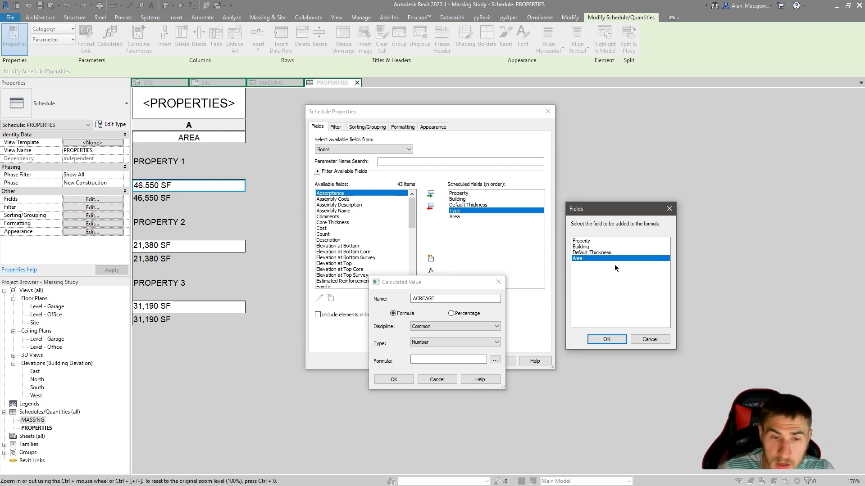
{"action": "left_click", "coordinate": [607, 340]}
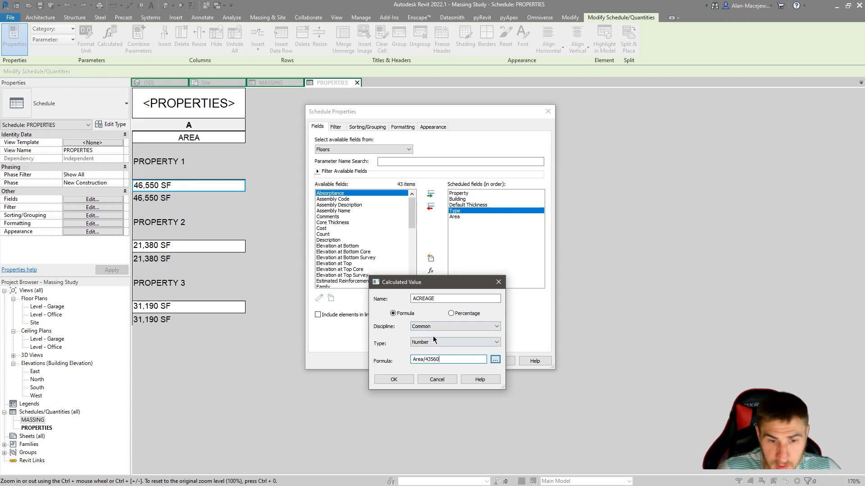
{"action": "left_click", "coordinate": [409, 380]}
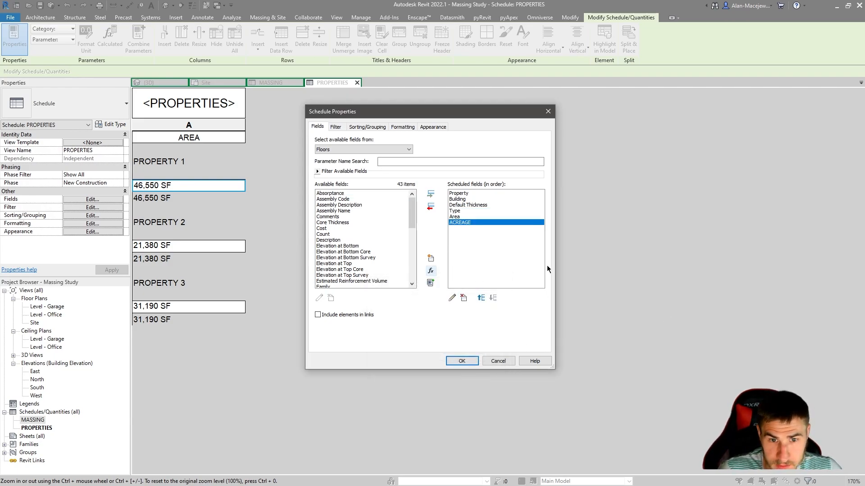
{"action": "left_click", "coordinate": [464, 363]}
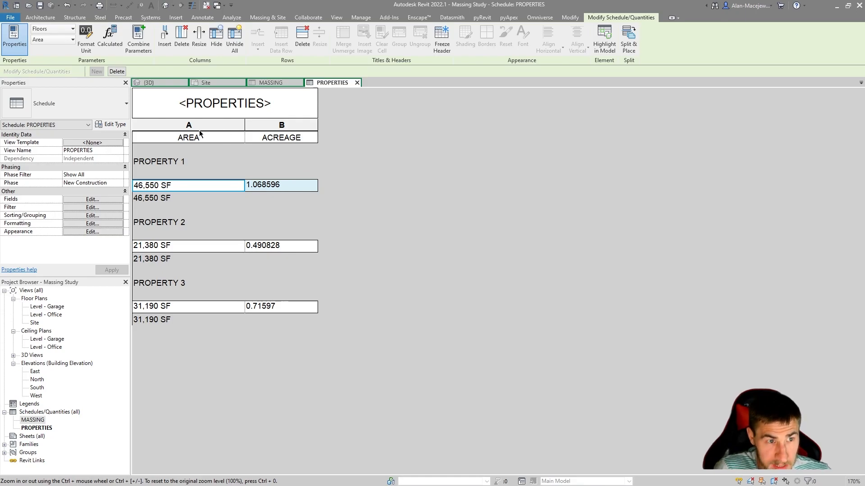
- Override the ACREAGE field's default format with Fixed units rounded to 2 decimal places
{"action": "left_click", "coordinate": [93, 207]}
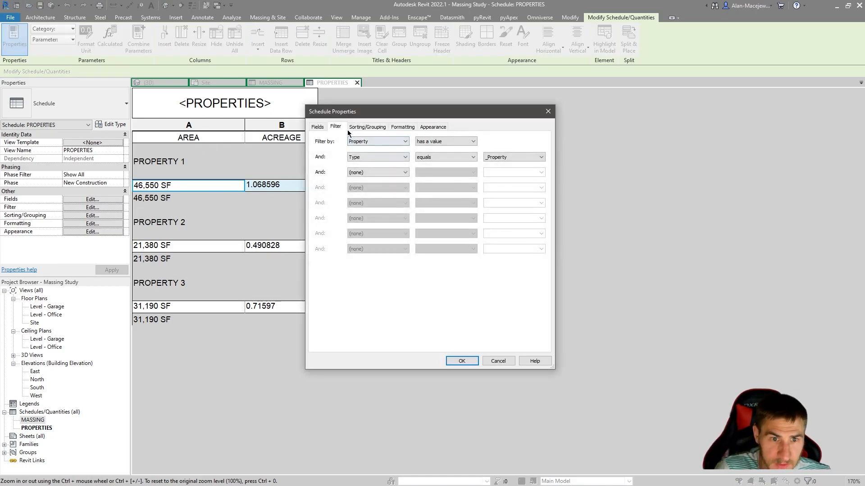
{"action": "left_click", "coordinate": [366, 127]}
{"action": "left_click", "coordinate": [399, 126]}
{"action": "left_click", "coordinate": [343, 176]}
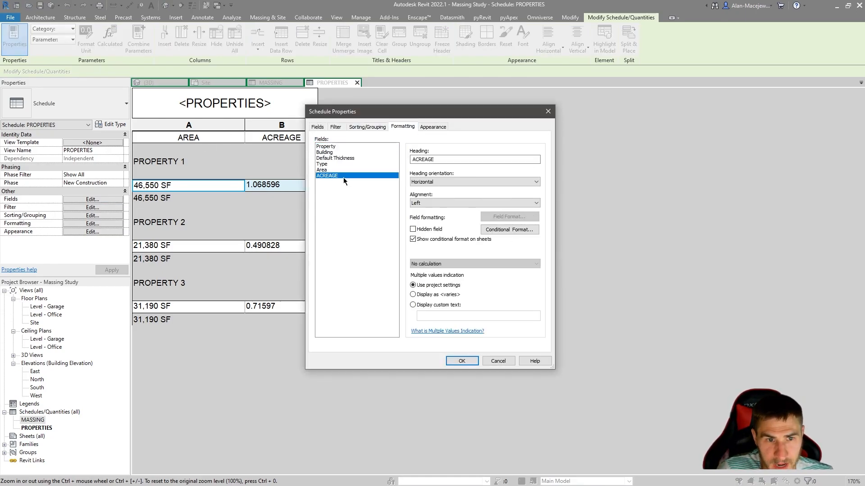
{"action": "left_click", "coordinate": [527, 217]}
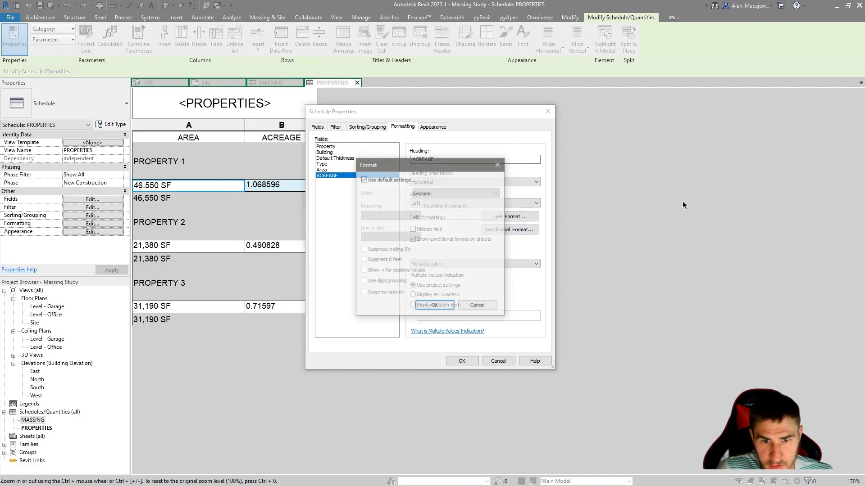
{"action": "left_click", "coordinate": [387, 180]}
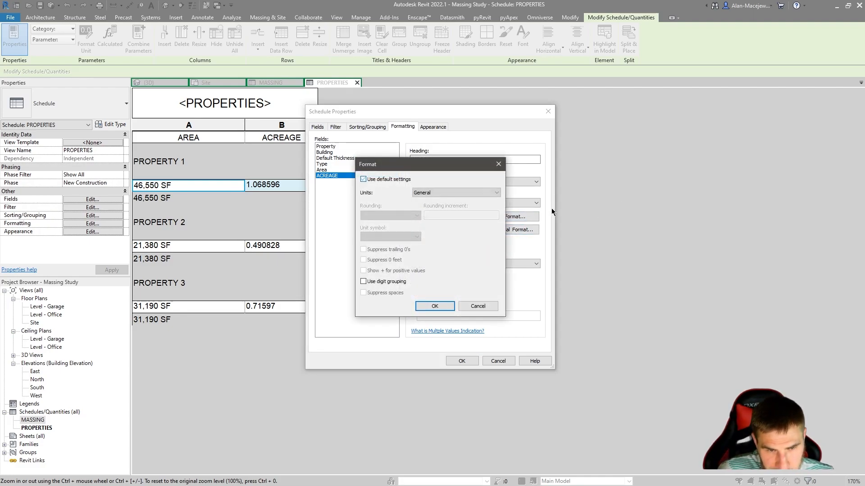
{"action": "left_click", "coordinate": [439, 195]}
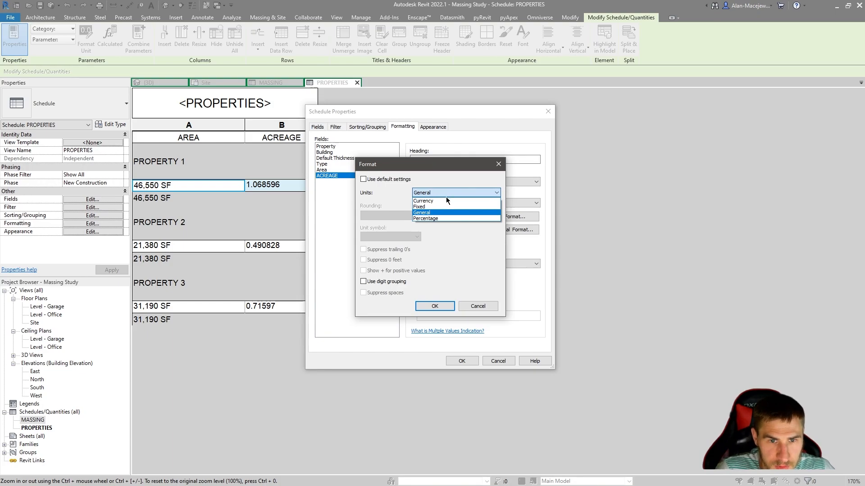
{"action": "left_click", "coordinate": [424, 208]}
{"action": "left_click", "coordinate": [395, 219]}
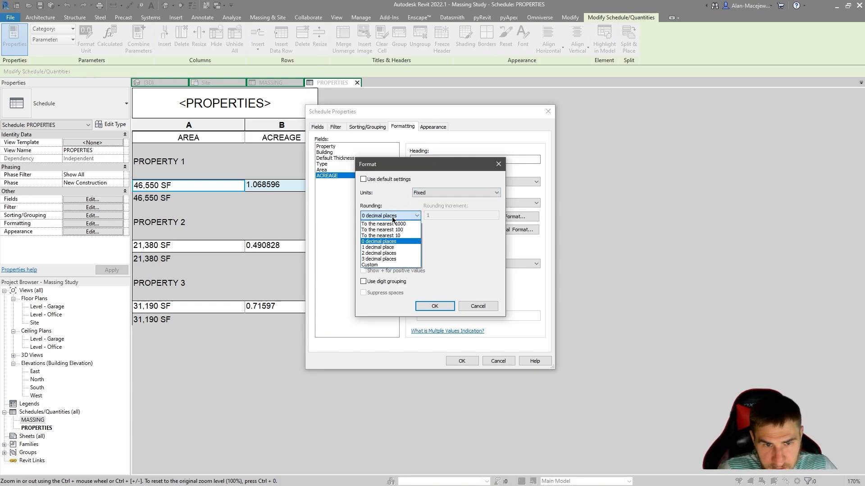
{"action": "left_click", "coordinate": [378, 254]}
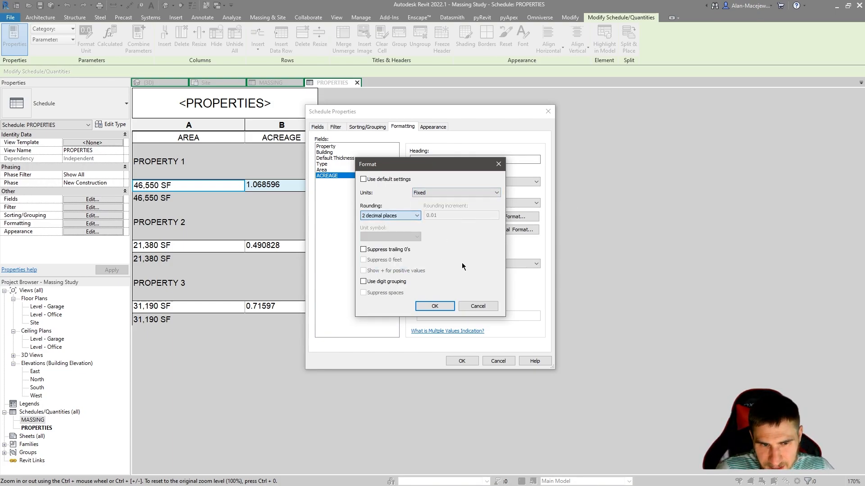
{"action": "left_click", "coordinate": [434, 306]}
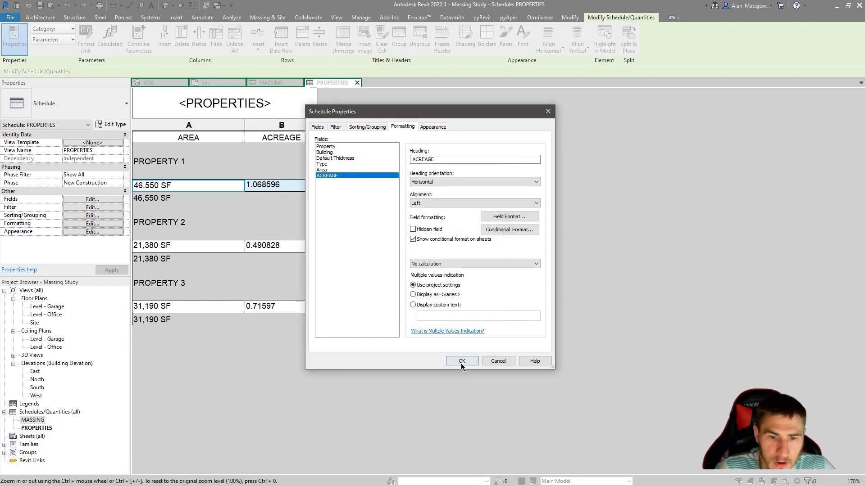
{"action": "left_click", "coordinate": [461, 362]}
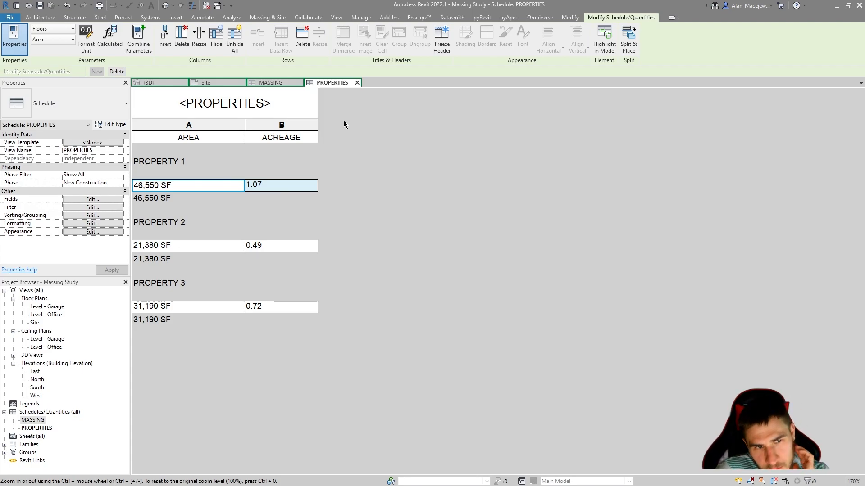
- Compare the lot areas and acreages in the PROPERTIES schedule with the building heights and areas in the MASSING schedule
{"action": "left_click", "coordinate": [268, 83]}
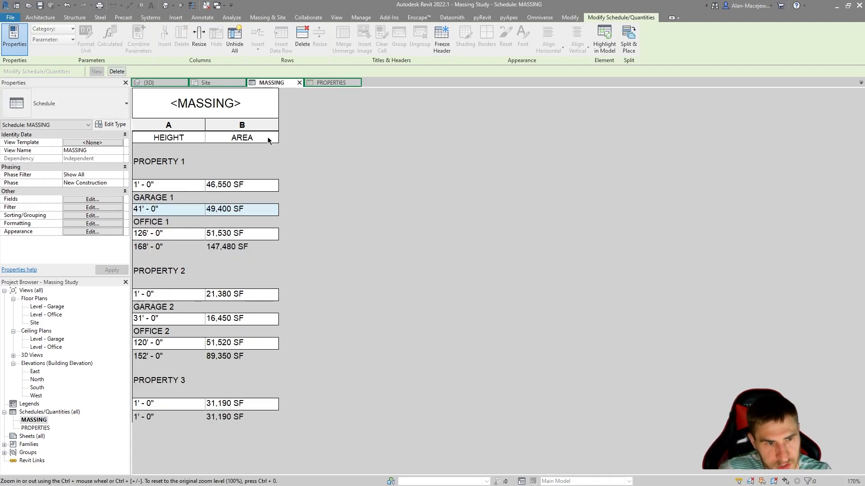
{"action": "left_click", "coordinate": [313, 85]}
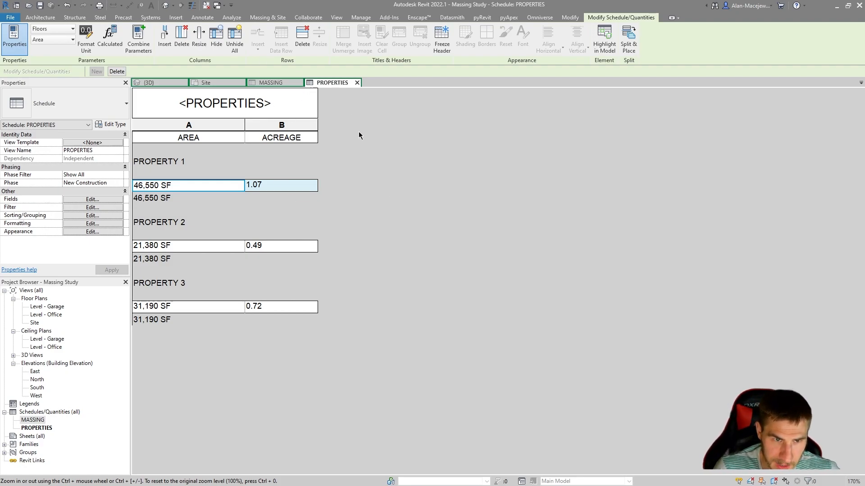
{"action": "left_click", "coordinate": [272, 83]}
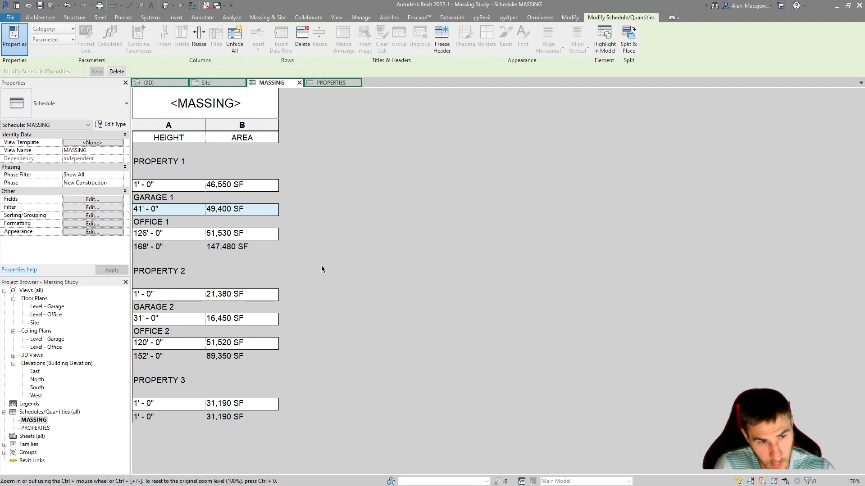
{"action": "left_click", "coordinate": [333, 84]}
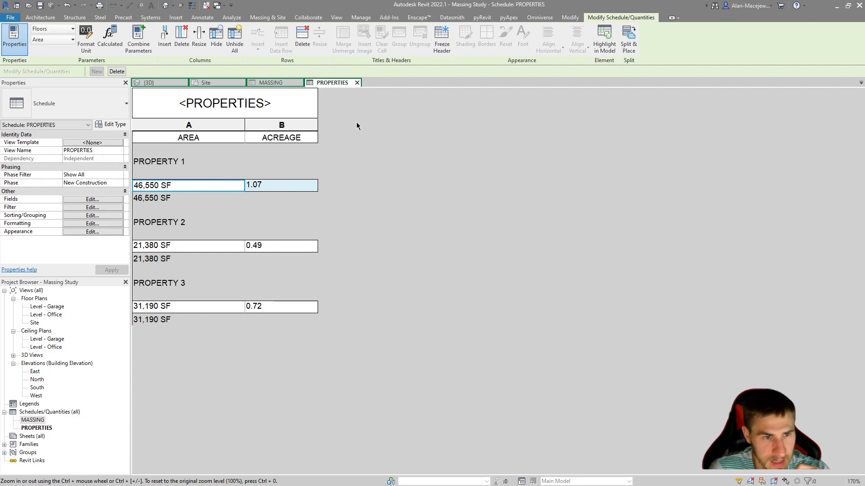
{"action": "left_click", "coordinate": [271, 83]}
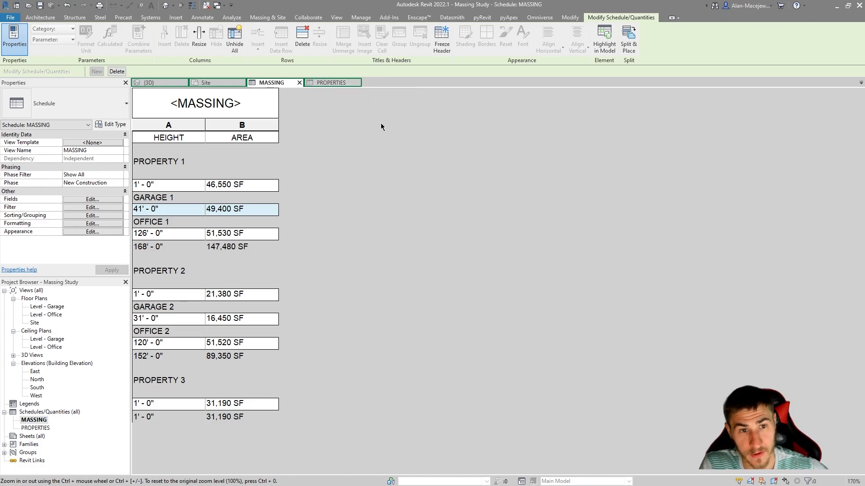
{"action": "left_click", "coordinate": [335, 83]}
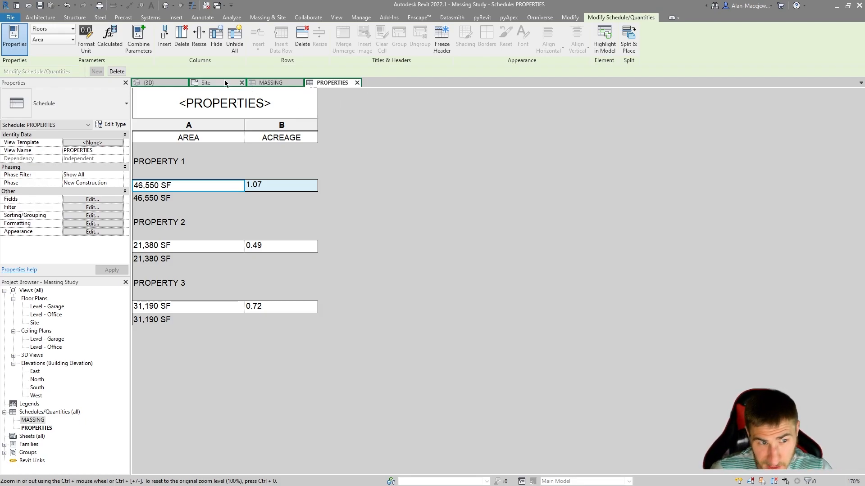
{"action": "left_click", "coordinate": [274, 83]}
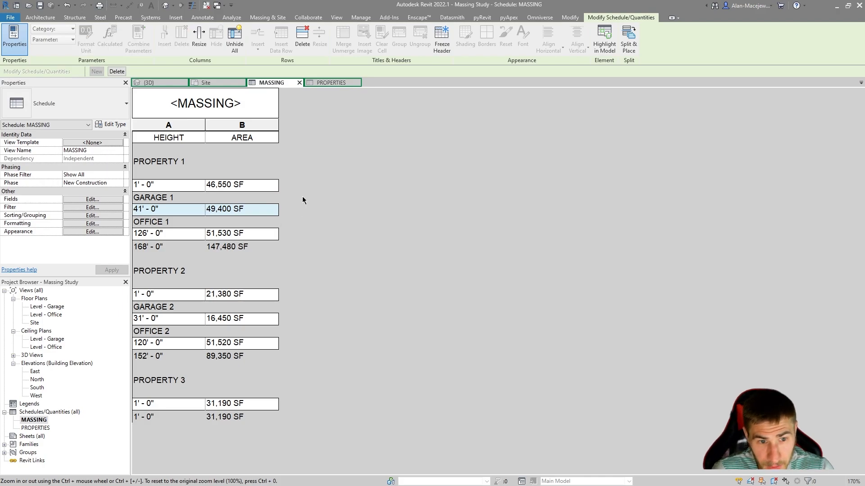
- Select the PROPERTY 1 lot's _Property floor in the 3D view to examine its area, with Calculator at hand
{"action": "left_click", "coordinate": [151, 83]}
{"action": "left_click", "coordinate": [328, 279]}
{"action": "middle_click_drag", "start_coordinate": [318, 195], "coordinate": [361, 203], "text": "shift"}
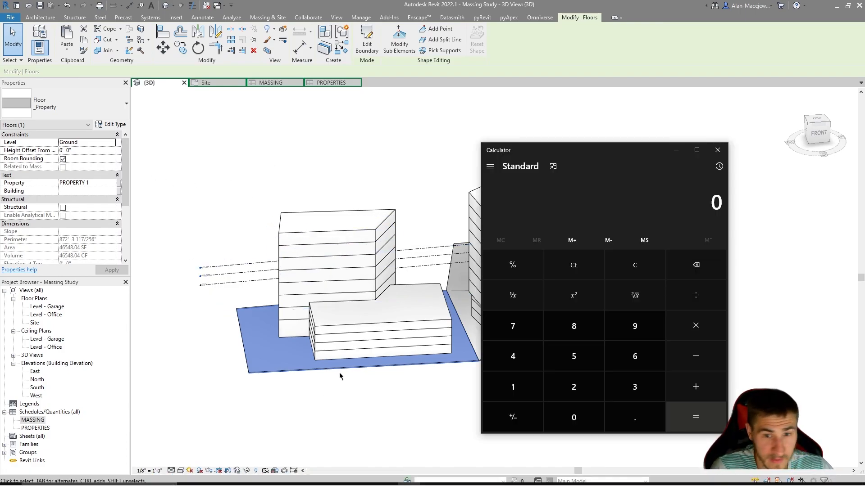
{"action": "left_click_drag", "start_coordinate": [599, 158], "coordinate": [514, 159]}
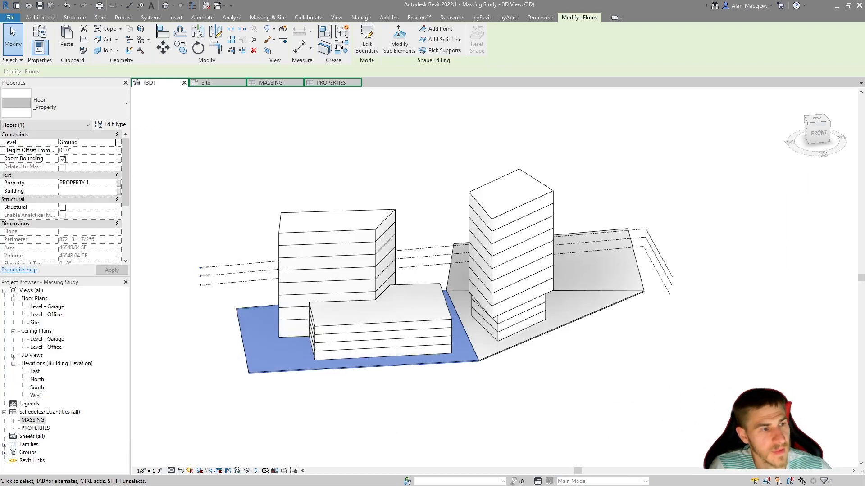
- Check the areas of PROPERTY 1's _Office (Level 1) and _Garage (Level 1) floors and calculate 6441 + 12350 in Calculator
{"action": "left_click", "coordinate": [282, 332]}
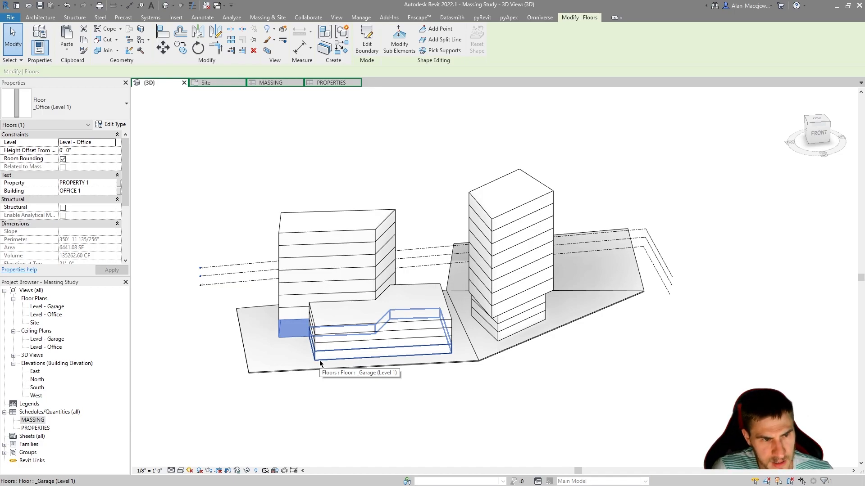
{"action": "left_click", "coordinate": [320, 360]}
{"action": "left_click_drag", "start_coordinate": [0, 151], "coordinate": [440, 132]}
{"action": "type", "text": "6441 + 12350"}
{"action": "key", "text": "Return"}
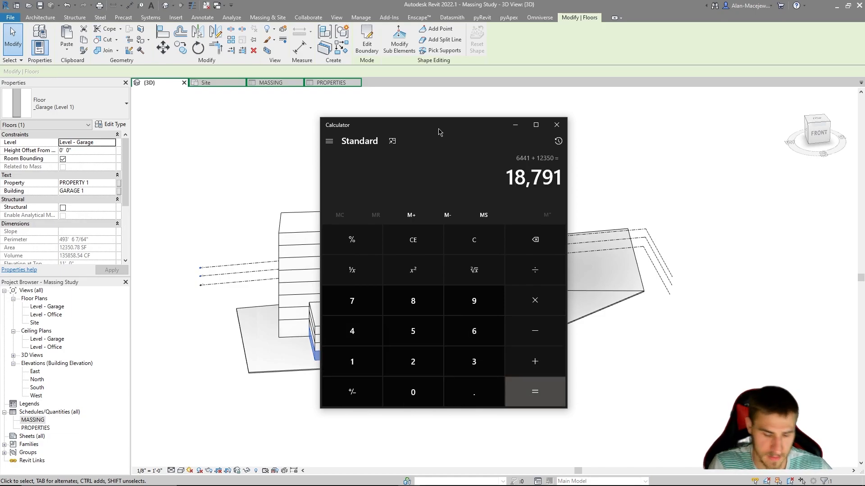
- Start a formula-based calculated value among the PROPERTIES schedule's fields, checking the fields available for formulas and the Percentage option
{"action": "left_click_drag", "start_coordinate": [418, 128], "coordinate": [0, 130]}
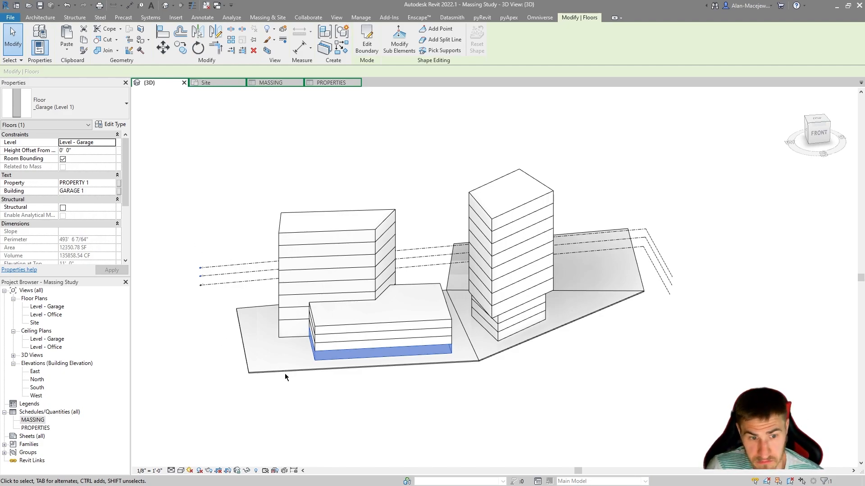
{"action": "left_click", "coordinate": [331, 83]}
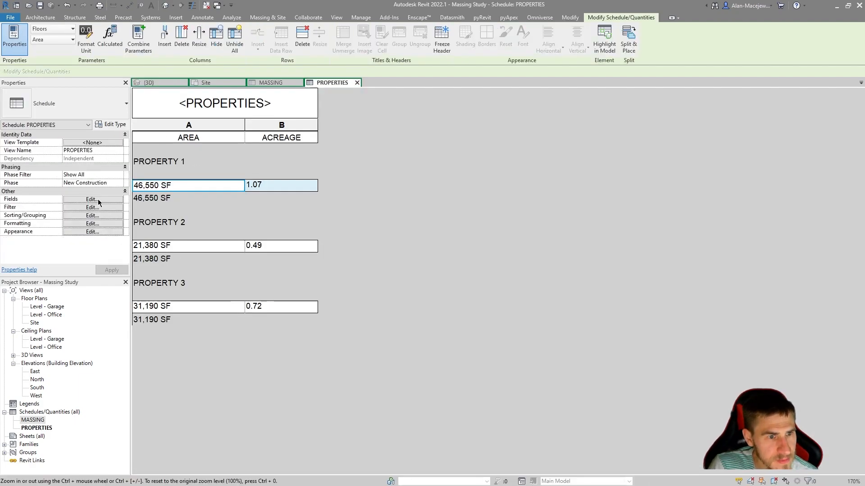
{"action": "left_click", "coordinate": [99, 201]}
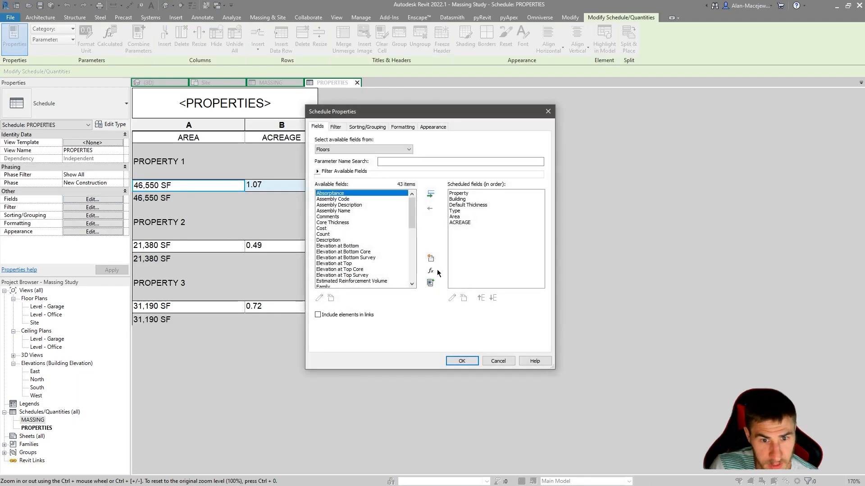
{"action": "left_click", "coordinate": [430, 271]}
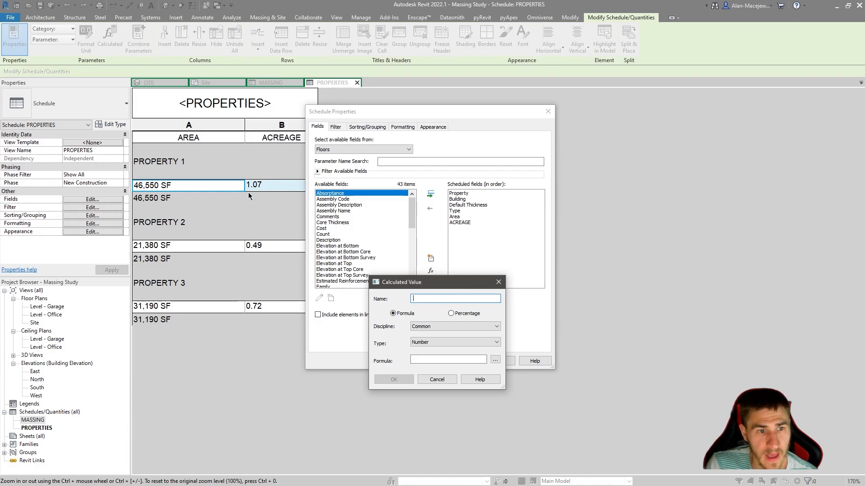
{"action": "left_click", "coordinate": [495, 360]}
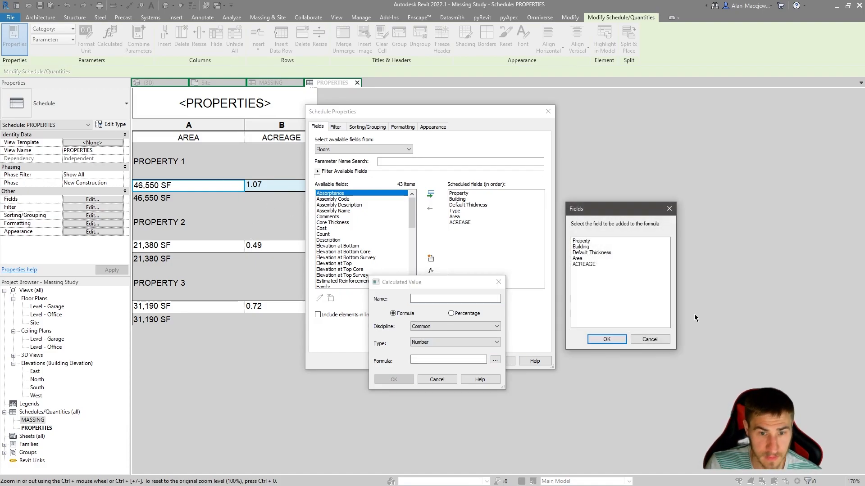
{"action": "left_click", "coordinate": [648, 339]}
{"action": "left_click_drag", "start_coordinate": [451, 284], "coordinate": [504, 322]}
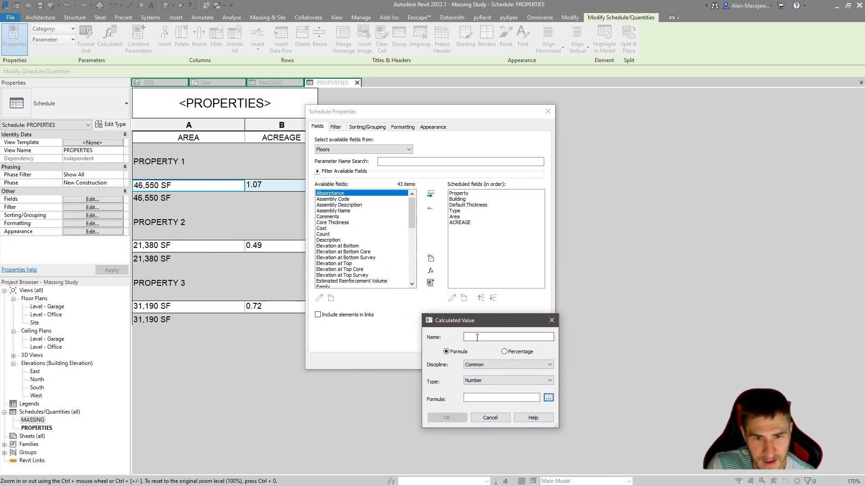
{"action": "left_click", "coordinate": [505, 351]}
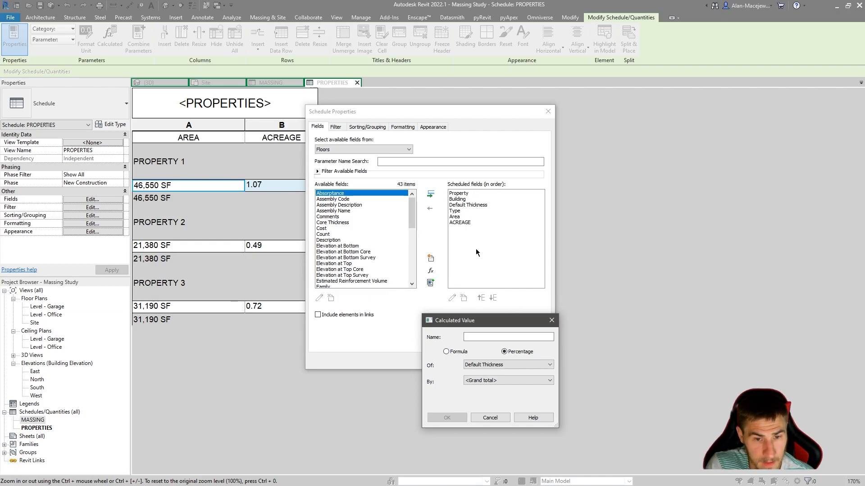
{"action": "left_click", "coordinate": [458, 354]}
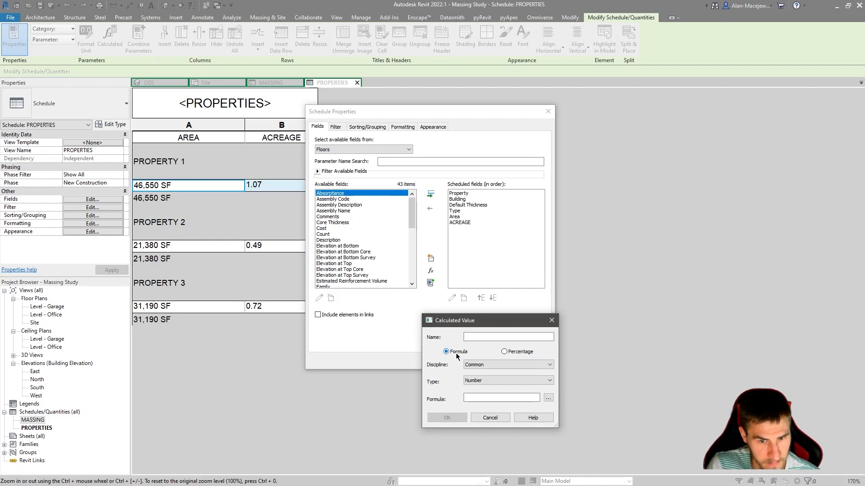
- Name the new calculated value BUILDING %
{"action": "left_click", "coordinate": [488, 335]}
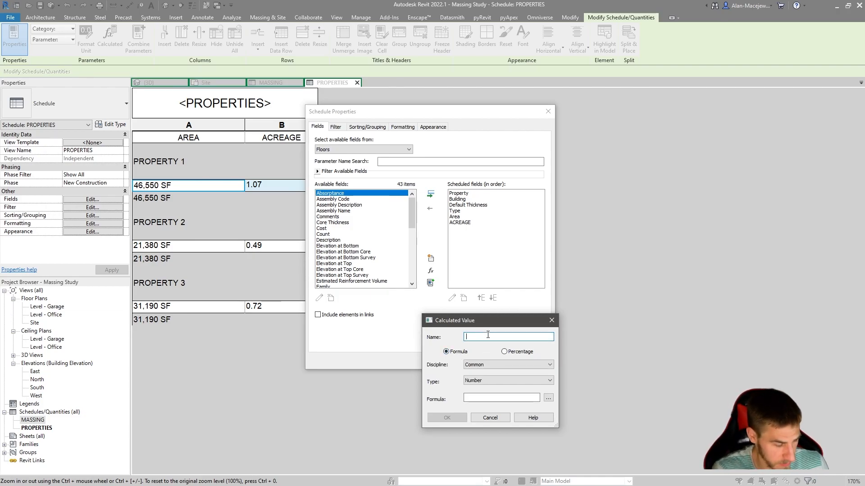
{"action": "type", "text": "AREA %"}
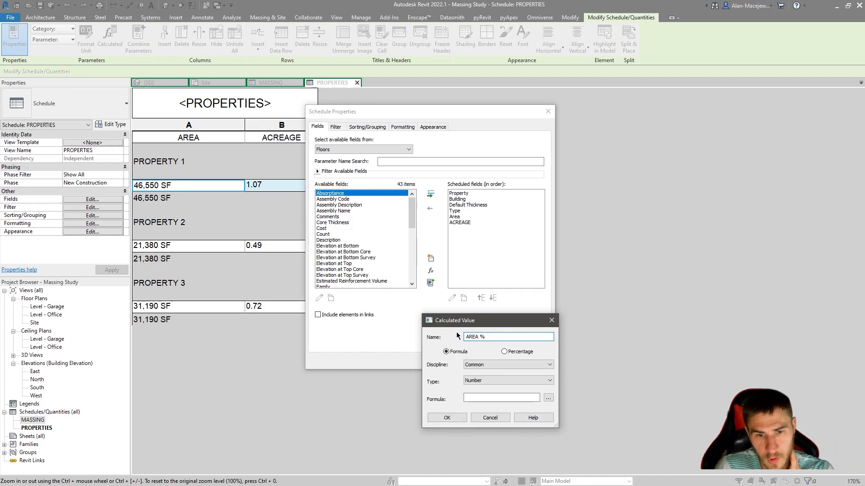
{"action": "double_click", "coordinate": [490, 337]}
{"action": "type", "text": "BUI"}
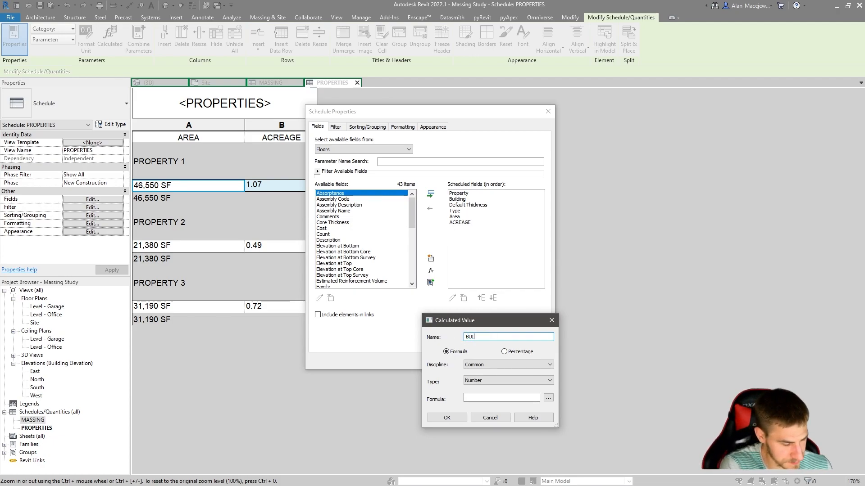
{"action": "type", "text": "LDING %"}
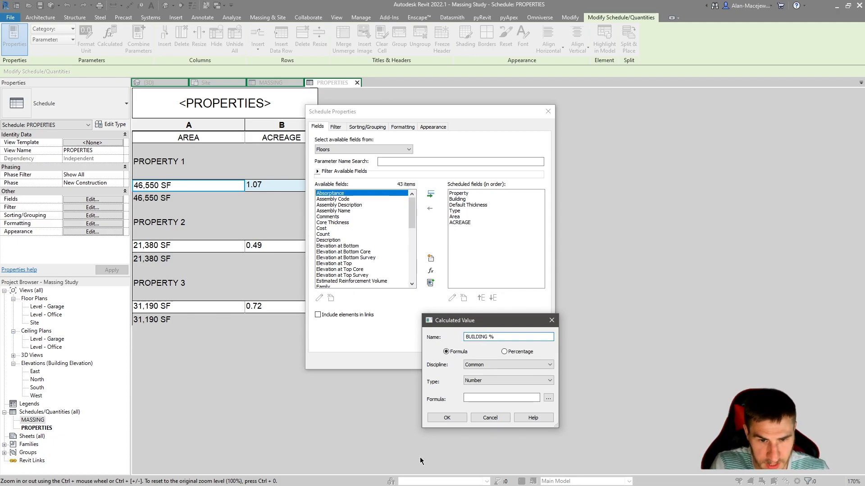
- Define the BUILDING % formula as 18791/Area, keeping the Number type, and add the calculated value to the scheduled fields
{"action": "left_click", "coordinate": [485, 396]}
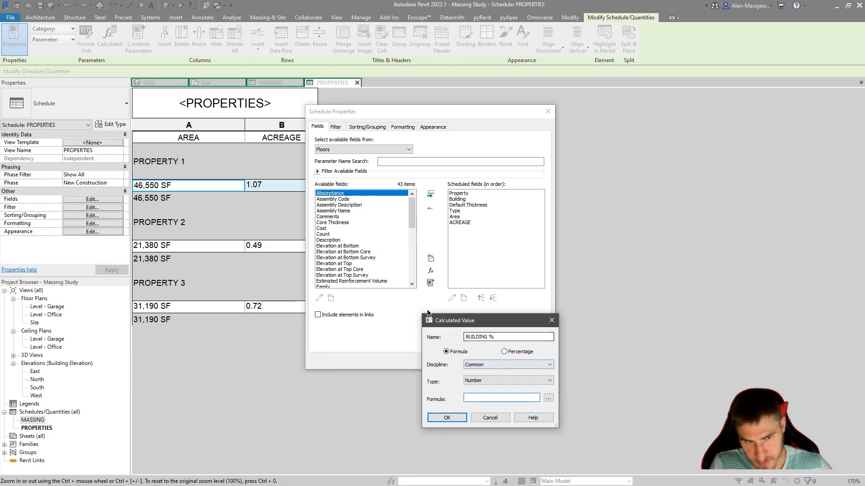
{"action": "left_click", "coordinate": [496, 382]}
{"action": "left_click", "coordinate": [492, 399]}
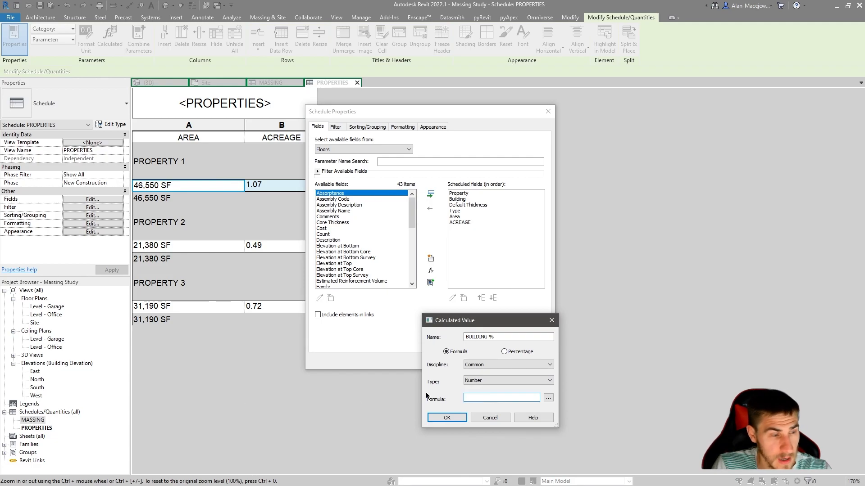
{"action": "type", "text": "18791"}
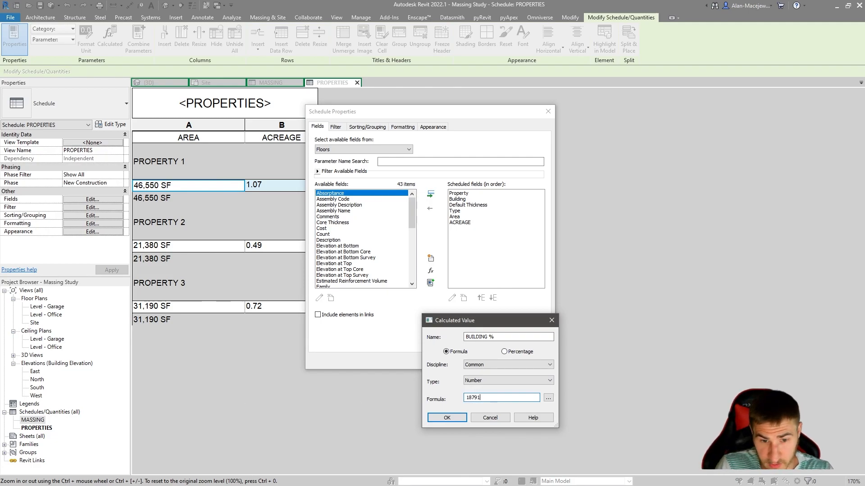
{"action": "type", "text": "/"}
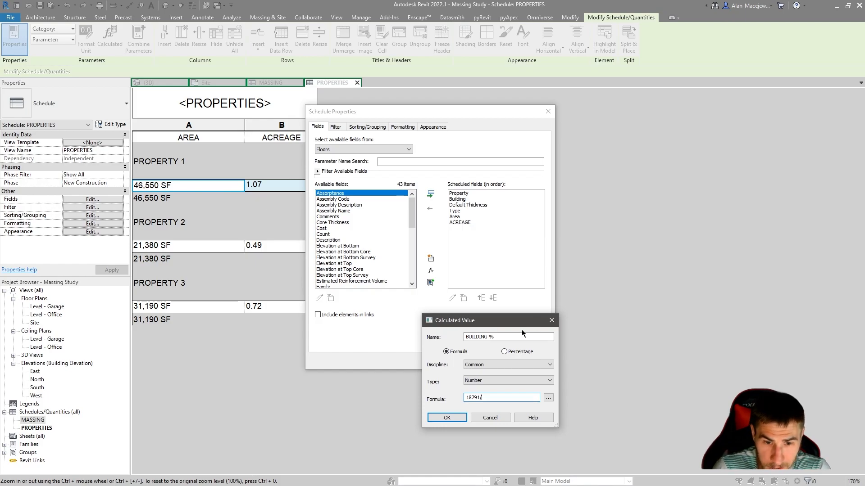
{"action": "left_click_drag", "start_coordinate": [496, 323], "coordinate": [517, 323]}
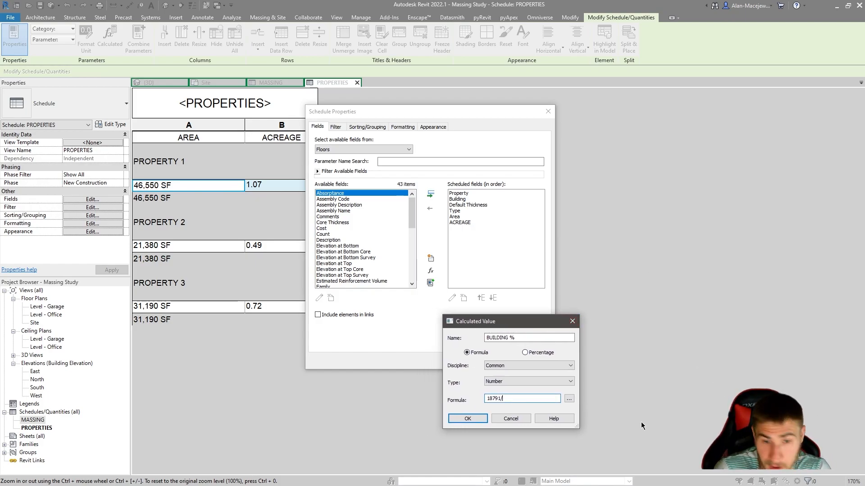
{"action": "left_click", "coordinate": [568, 399]}
{"action": "left_click", "coordinate": [590, 259]}
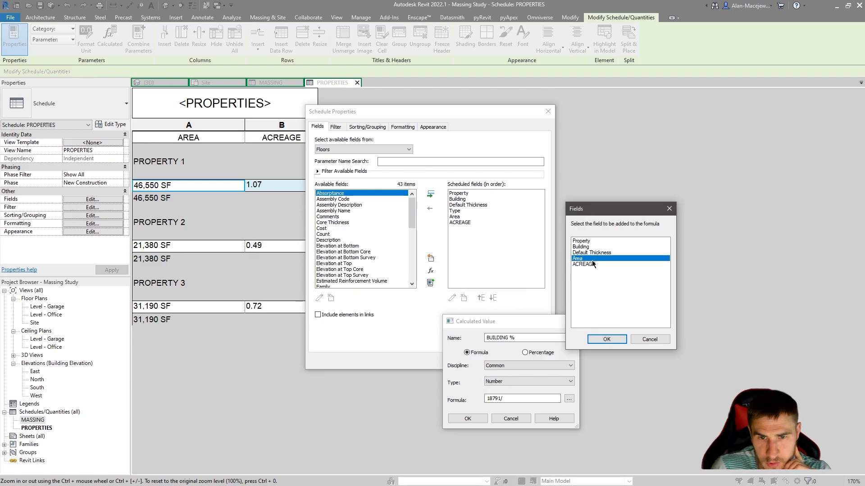
{"action": "left_click", "coordinate": [606, 339]}
{"action": "left_click", "coordinate": [467, 419]}
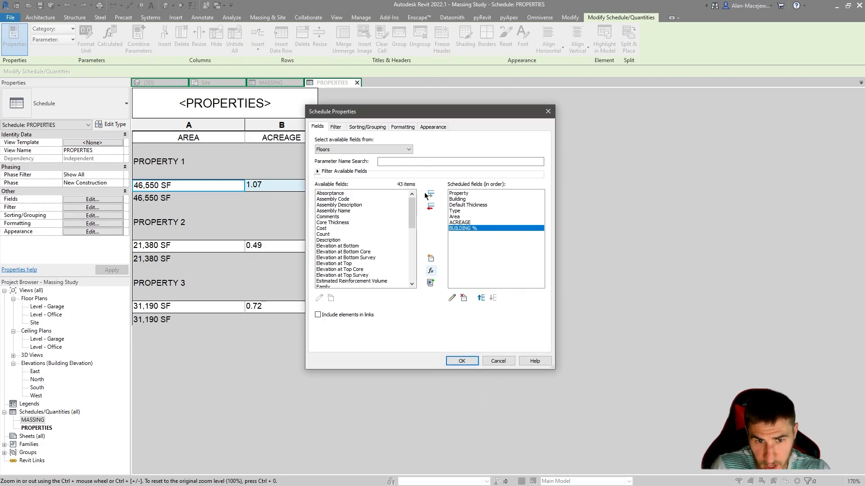
- Override the BUILDING % field's default format with Percentage units rounded to 2 decimal places
{"action": "left_click", "coordinate": [402, 128]}
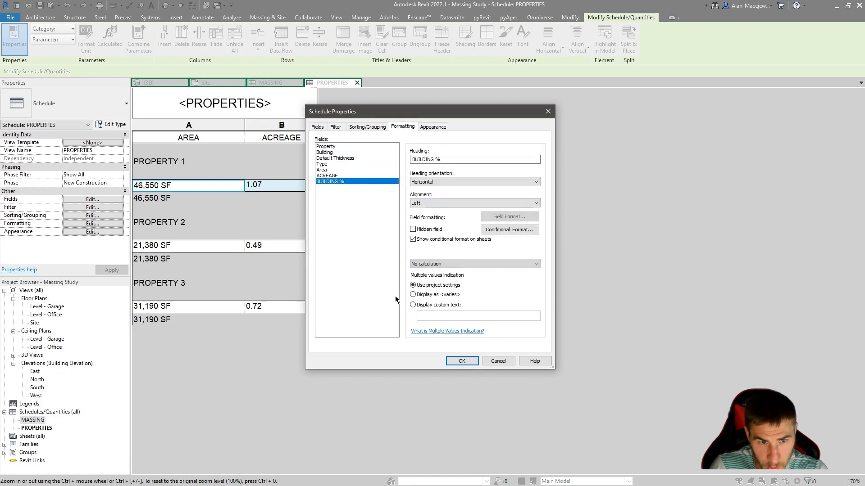
{"action": "left_click", "coordinate": [524, 217]}
{"action": "left_click", "coordinate": [402, 180]}
{"action": "left_click", "coordinate": [440, 191]}
{"action": "left_click", "coordinate": [477, 210]}
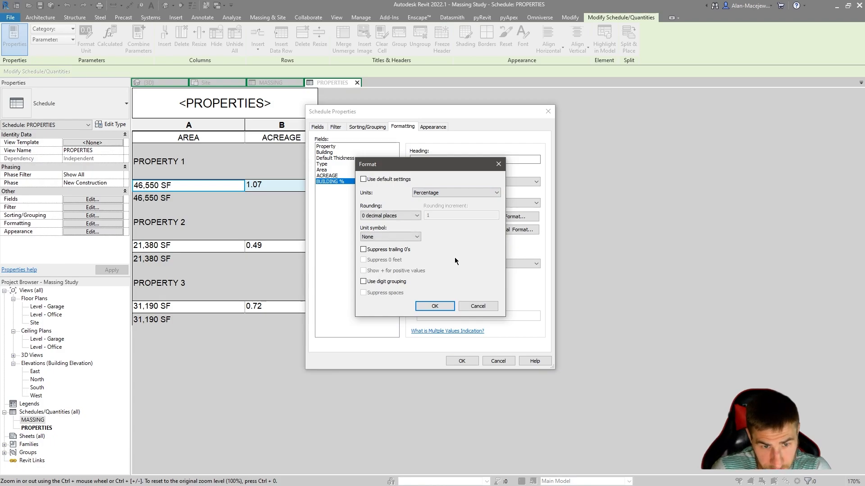
{"action": "left_click", "coordinate": [406, 215]}
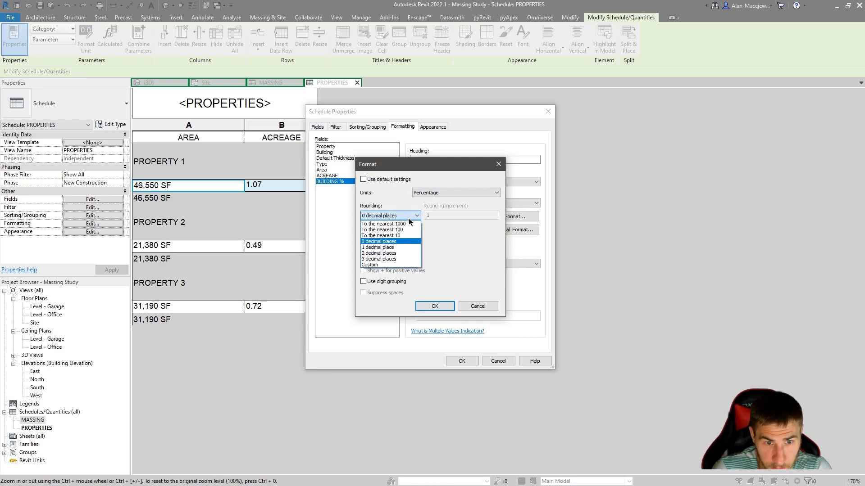
{"action": "left_click", "coordinate": [385, 253]}
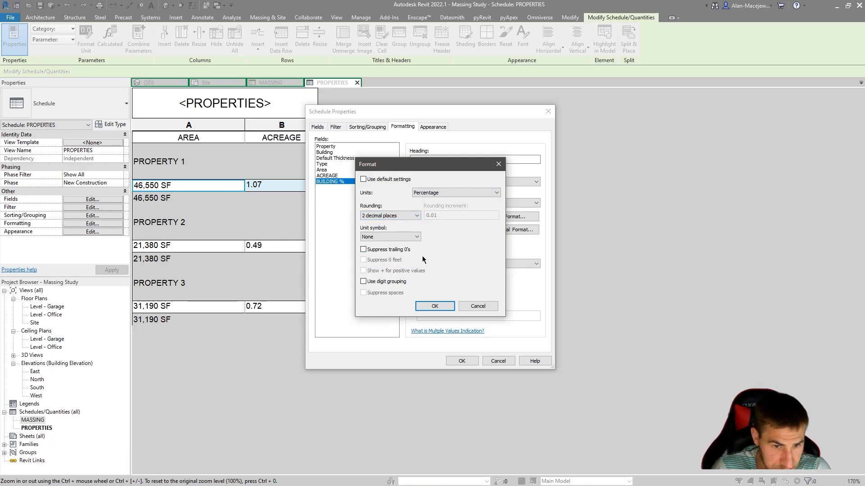
{"action": "left_click", "coordinate": [441, 307]}
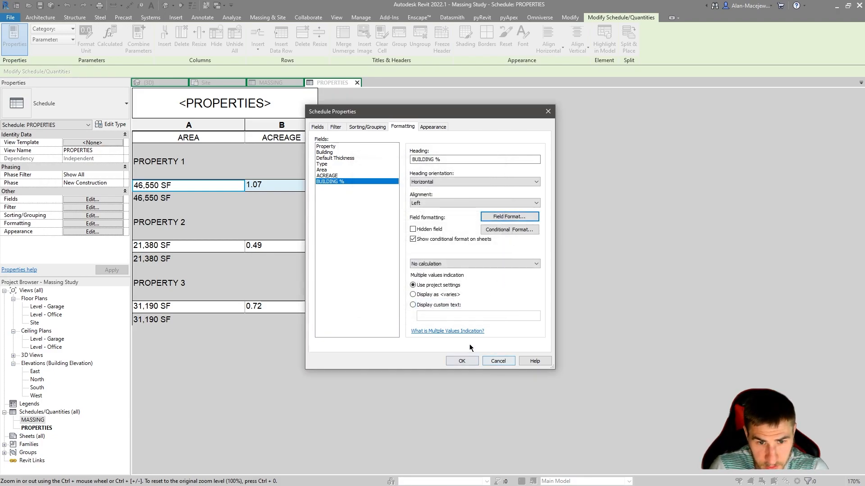
- Set the BUILDING % field's unit symbol to % and apply the schedule property changes
{"action": "left_click", "coordinate": [510, 217]}
{"action": "left_click", "coordinate": [389, 237]}
{"action": "left_click", "coordinate": [390, 245]}
{"action": "left_click", "coordinate": [435, 306]}
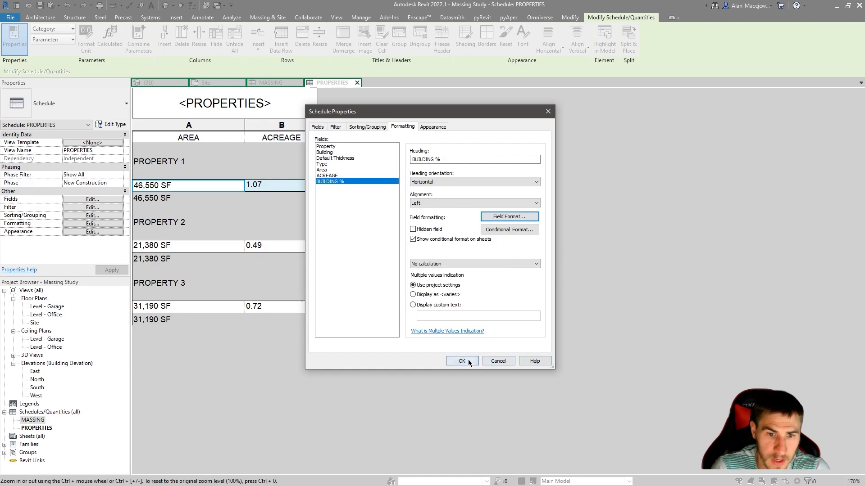
{"action": "left_click", "coordinate": [462, 361]}
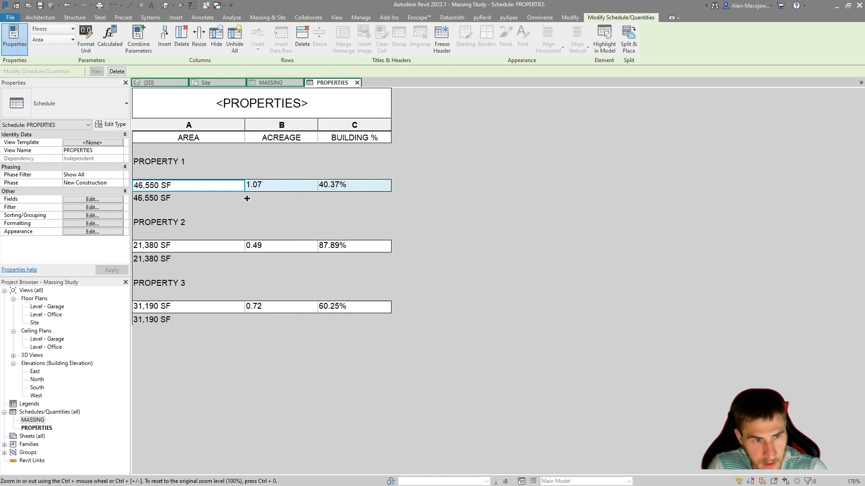
- Examine the buildings on their lots from a higher angle in the 3D view and return to the PROPERTIES schedule
{"action": "left_click", "coordinate": [156, 85]}
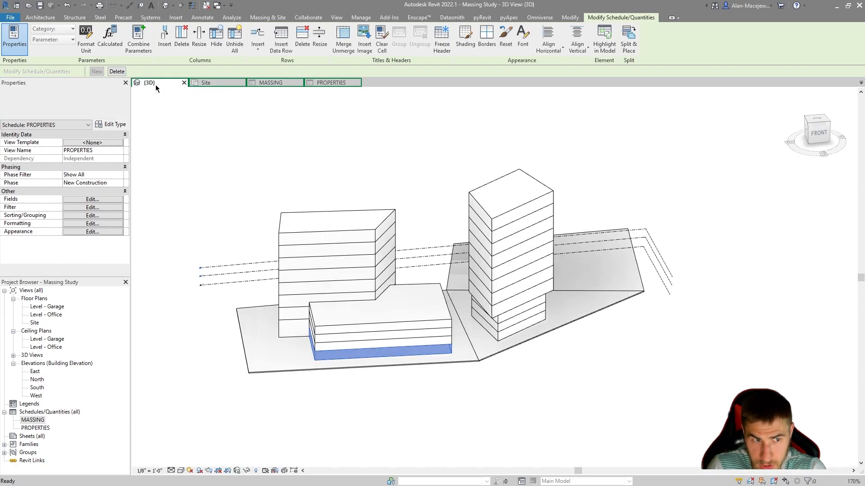
{"action": "middle_click_drag", "start_coordinate": [319, 278], "coordinate": [455, 342], "text": "shift"}
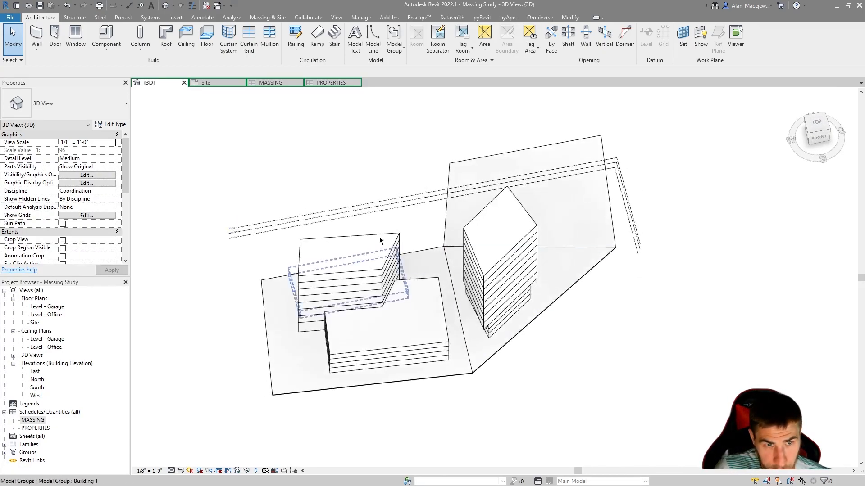
{"action": "left_click", "coordinate": [318, 83]}
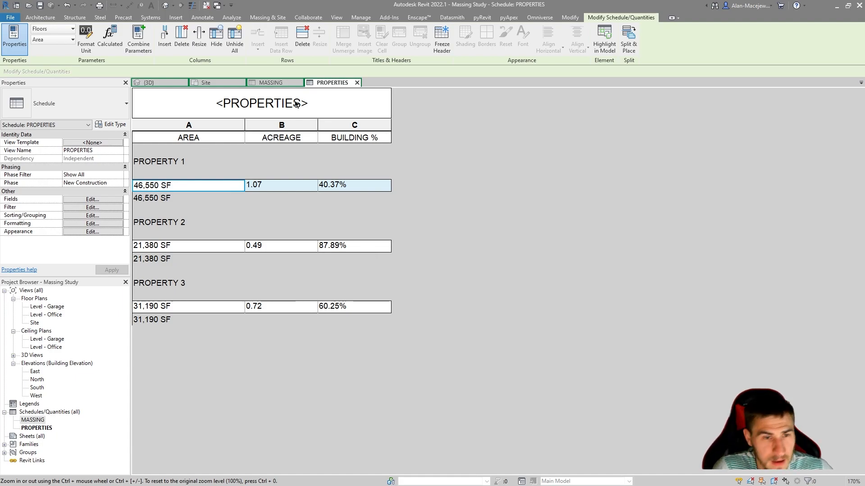
- Rename the PROPERTIES schedule to PROPERTY 1 through its title
{"action": "left_click", "coordinate": [327, 107]}
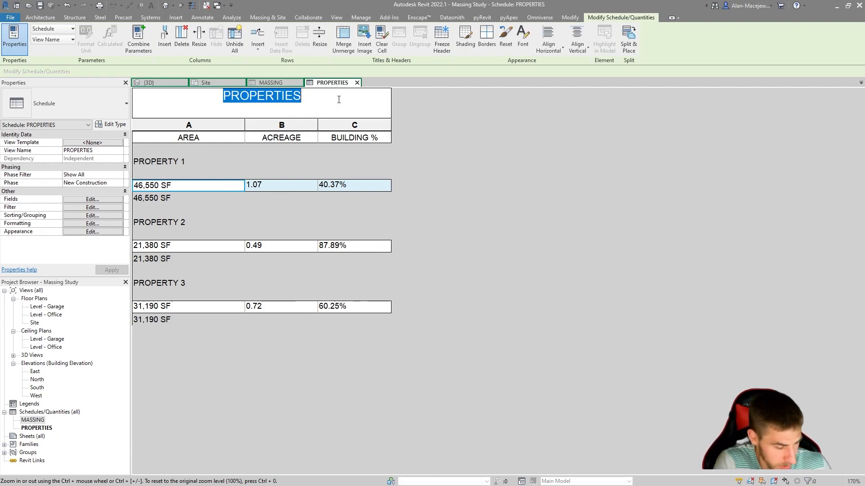
{"action": "type", "text": "PROPERTY "}
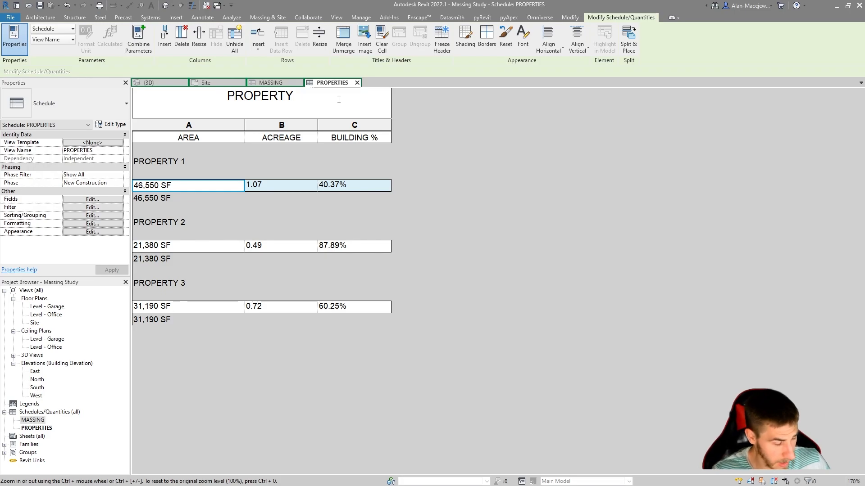
{"action": "type", "text": "1"}
{"action": "key", "text": "Return"}
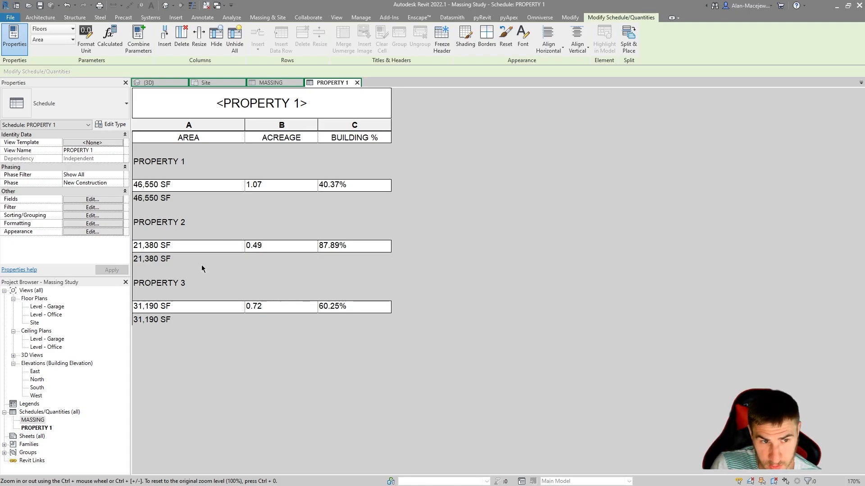
- Add a third filter condition to the PROPERTY 1 schedule so that Property equals PROPERTY 1, and apply it
{"action": "left_click", "coordinate": [83, 208]}
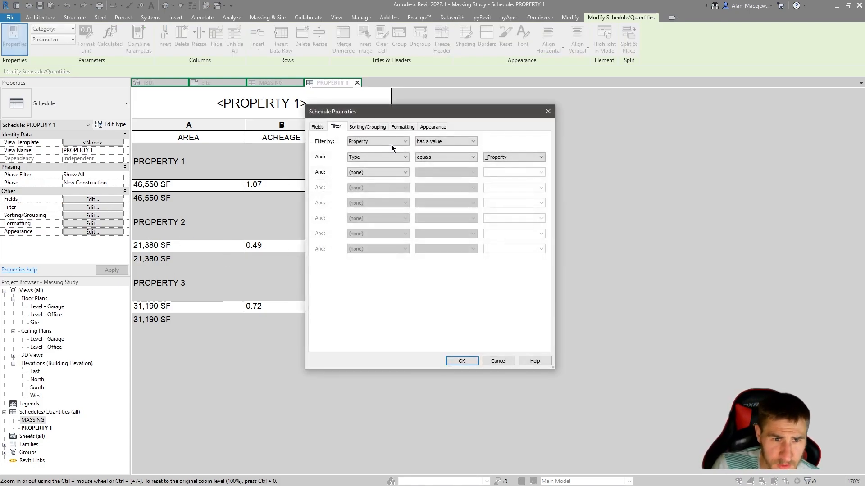
{"action": "left_click", "coordinate": [386, 173]}
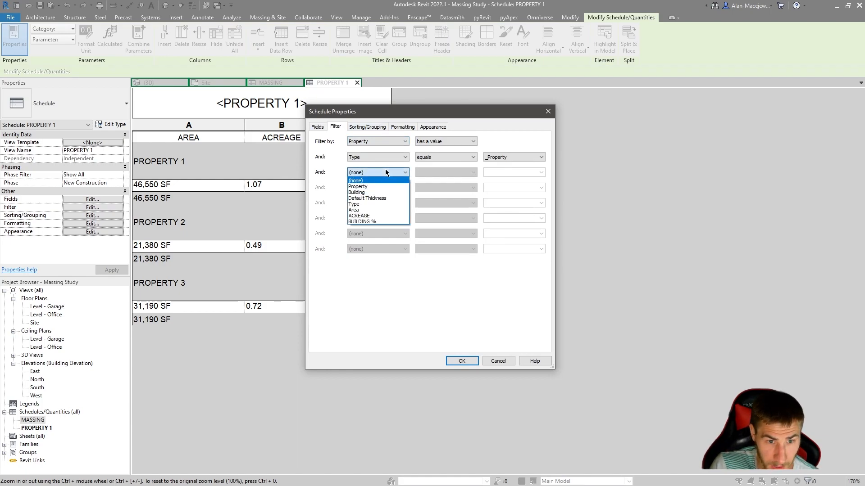
{"action": "left_click", "coordinate": [367, 186]}
{"action": "left_click", "coordinate": [453, 170]}
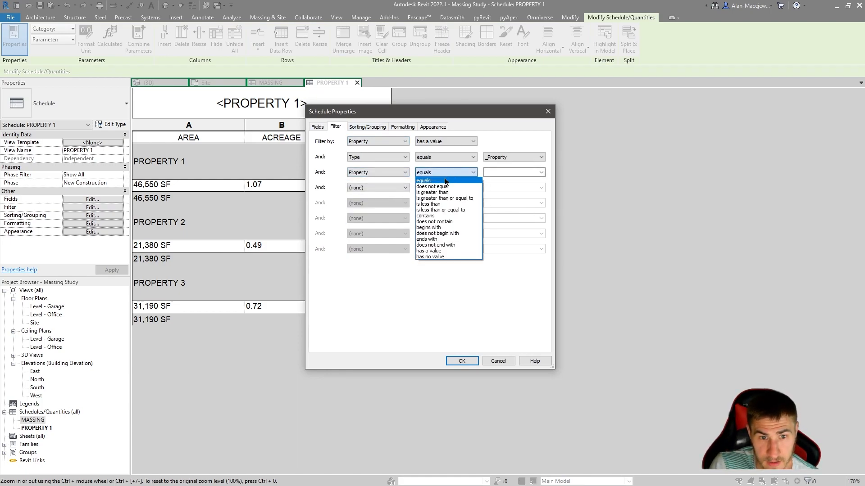
{"action": "left_click", "coordinate": [445, 181]}
{"action": "left_click", "coordinate": [541, 173]}
{"action": "left_click", "coordinate": [522, 181]}
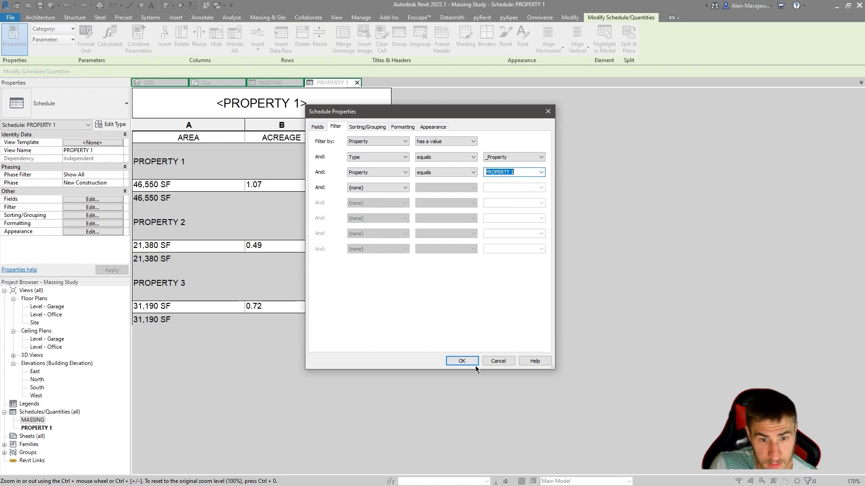
{"action": "left_click", "coordinate": [476, 363]}
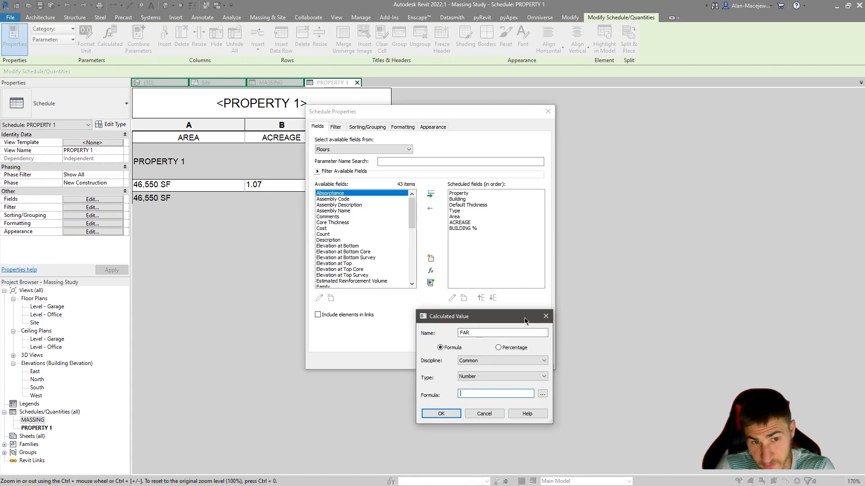
- Discard the unfinished FAR calculated value and check PROPERTY 1's total area in the MASSING schedule
{"action": "left_click", "coordinate": [545, 316]}
{"action": "left_click", "coordinate": [548, 111]}
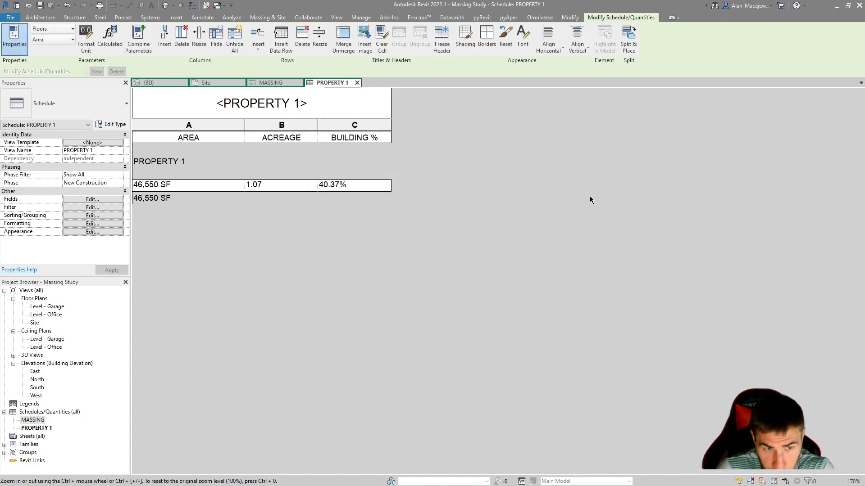
{"action": "left_click", "coordinate": [271, 82]}
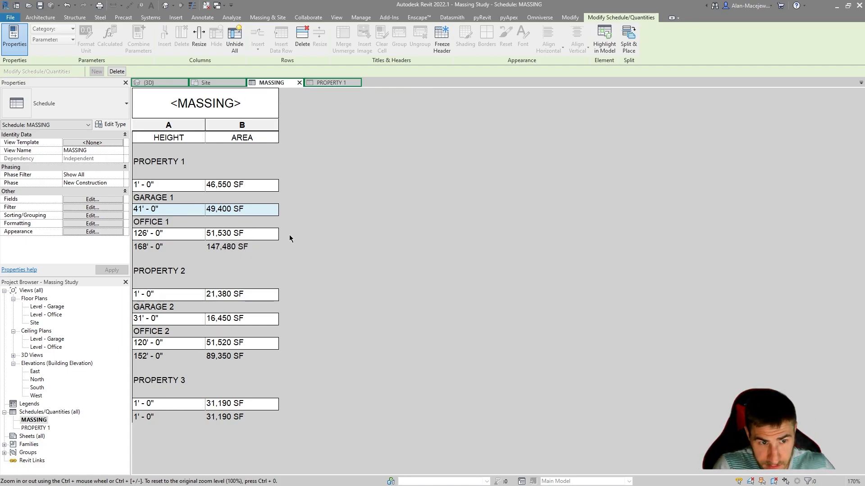
{"action": "left_click", "coordinate": [326, 83]}
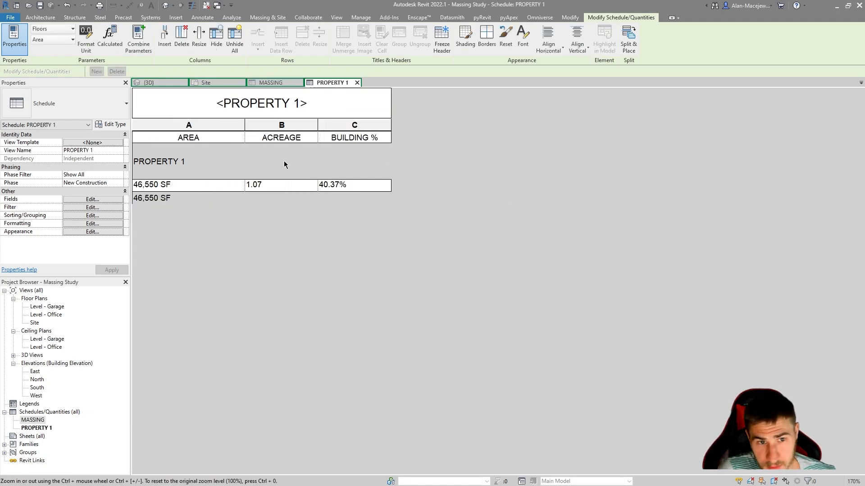
{"action": "left_click", "coordinate": [272, 84]}
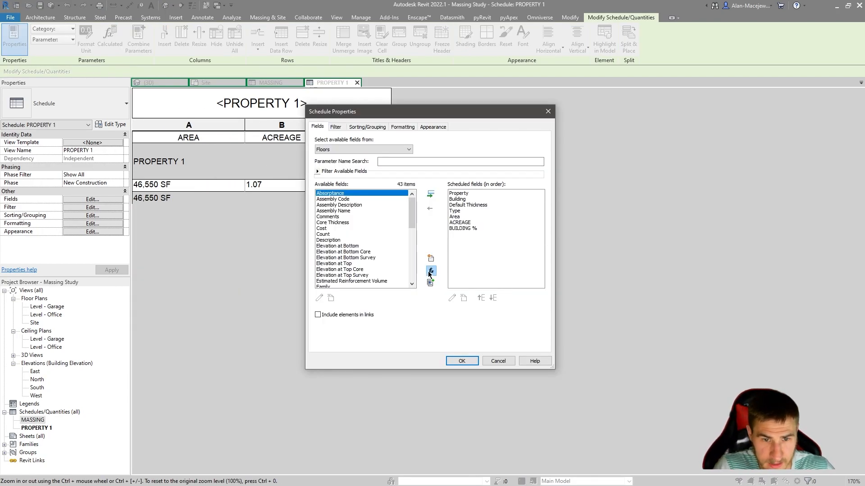
- Add a calculated Number field named FAR to the PROPERTY 1 schedule, with a formula dividing 147480 by Area
{"action": "left_click", "coordinate": [430, 272]}
{"action": "type", "text": "FAR"}
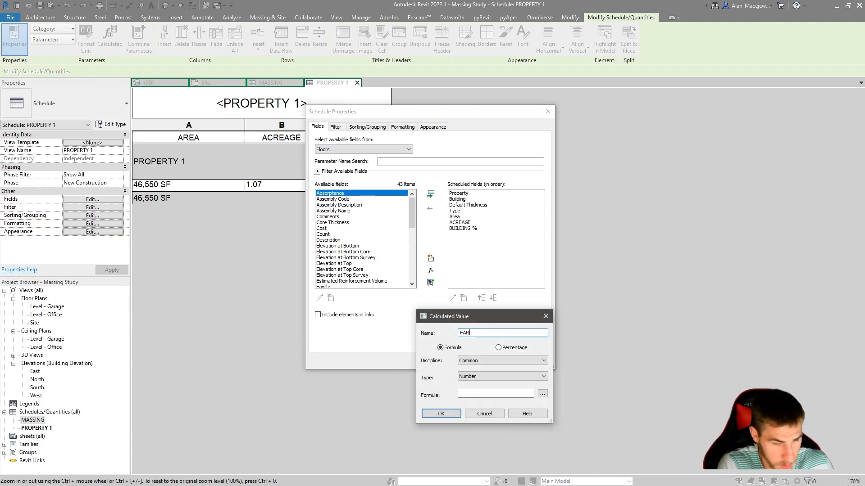
{"action": "left_click", "coordinate": [463, 394]}
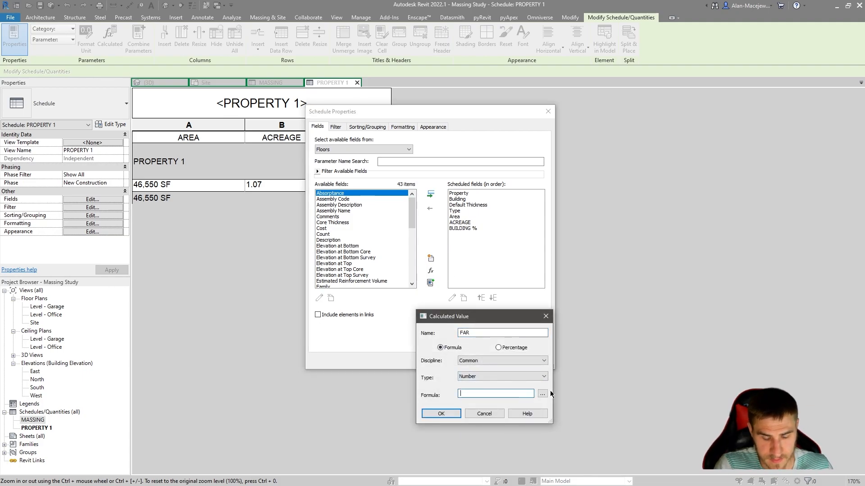
{"action": "type", "text": "147480"}
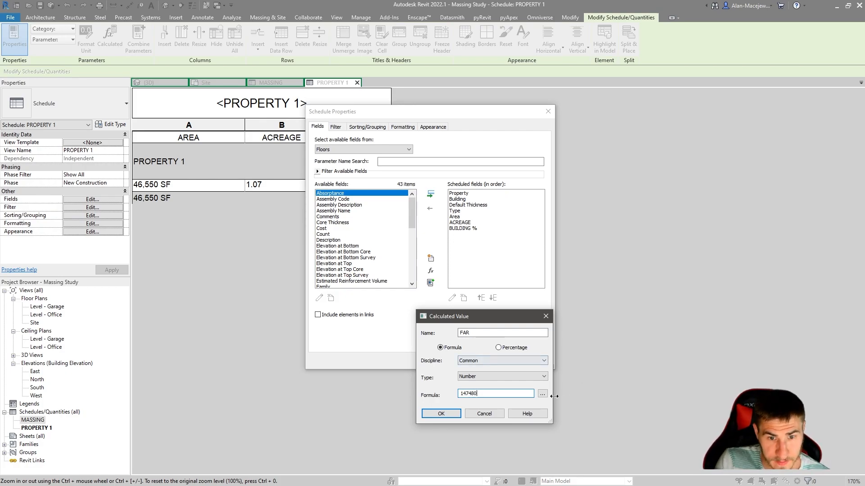
{"action": "left_click", "coordinate": [543, 395]}
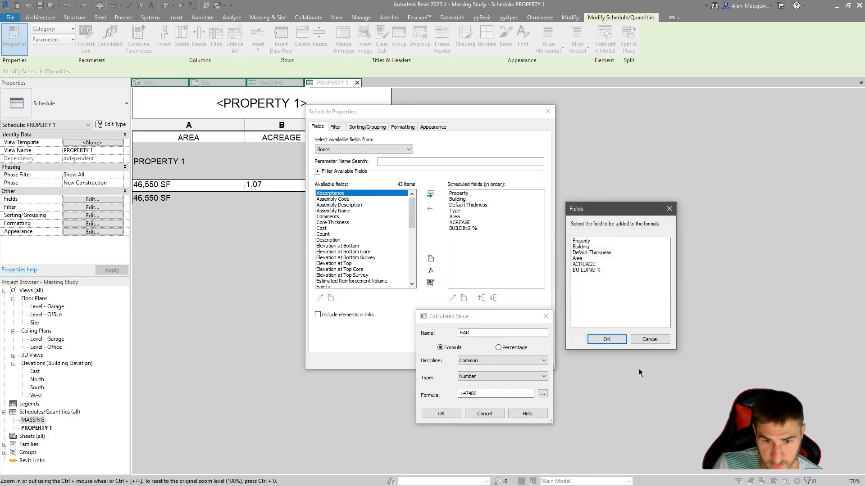
{"action": "left_click", "coordinate": [599, 259]}
{"action": "left_click", "coordinate": [600, 338]}
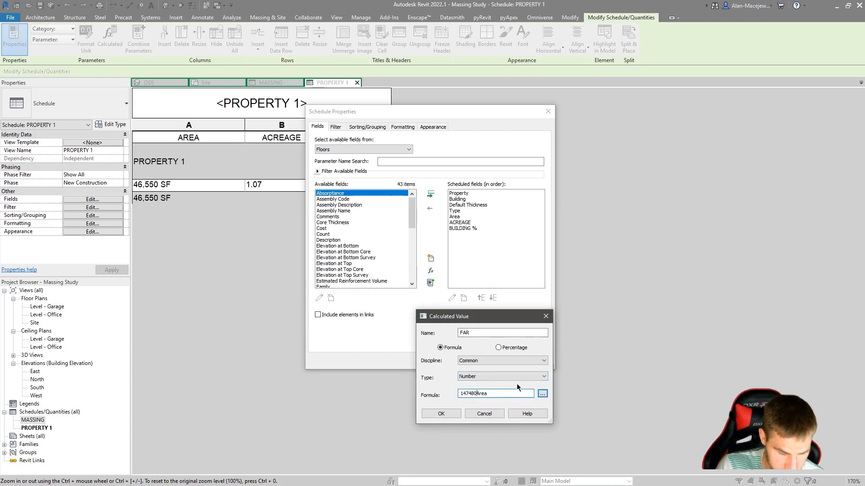
{"action": "left_click", "coordinate": [441, 413]}
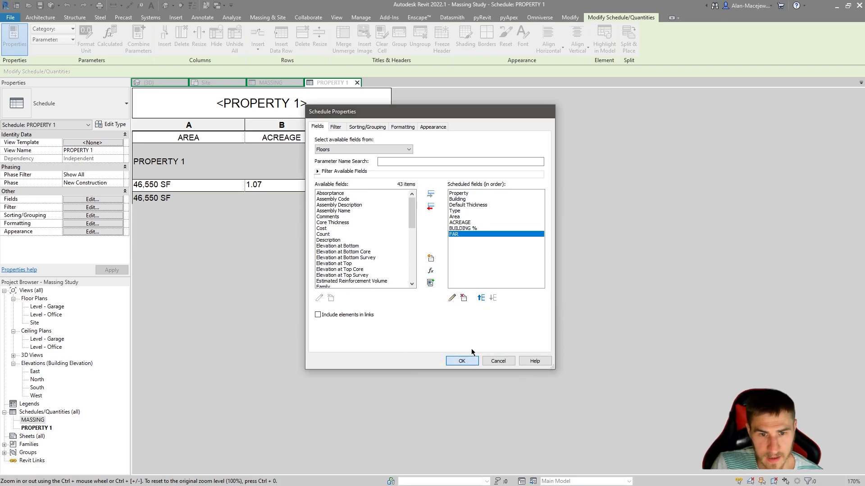
{"action": "left_click", "coordinate": [462, 360]}
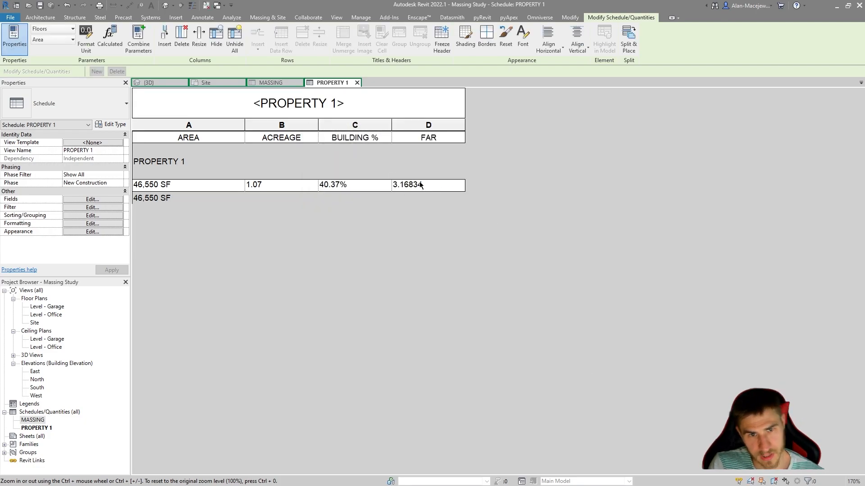
- Override the FAR field's default format in the PROPERTY 1 schedule with Fixed units
{"action": "left_click", "coordinate": [92, 223]}
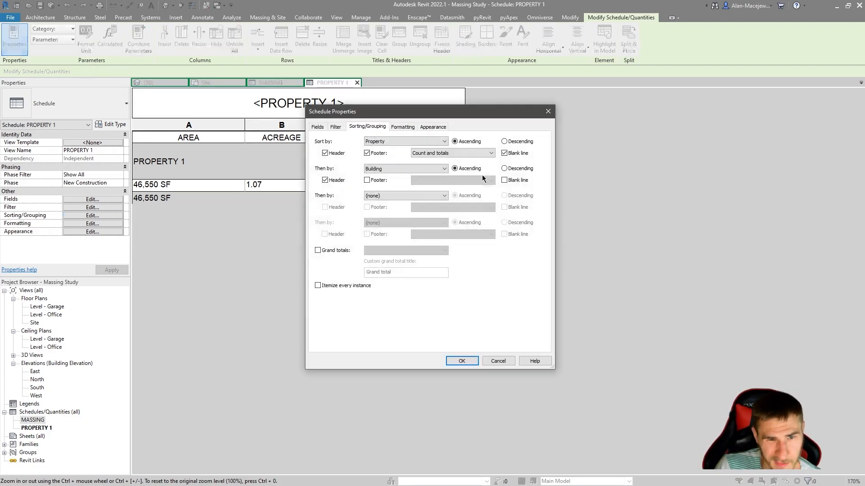
{"action": "left_click", "coordinate": [403, 127]}
{"action": "left_click", "coordinate": [332, 188]}
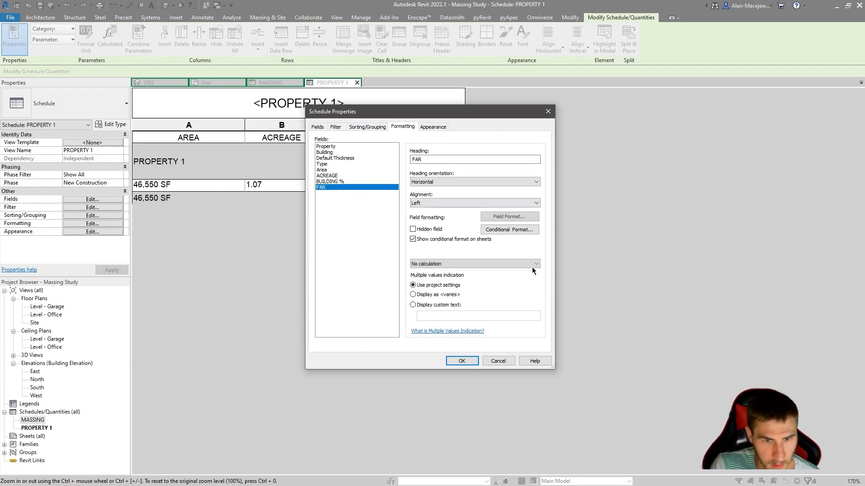
{"action": "left_click", "coordinate": [509, 217]}
{"action": "left_click", "coordinate": [377, 179]}
{"action": "left_click", "coordinate": [439, 193]}
{"action": "left_click", "coordinate": [439, 195]}
{"action": "left_click", "coordinate": [458, 193]}
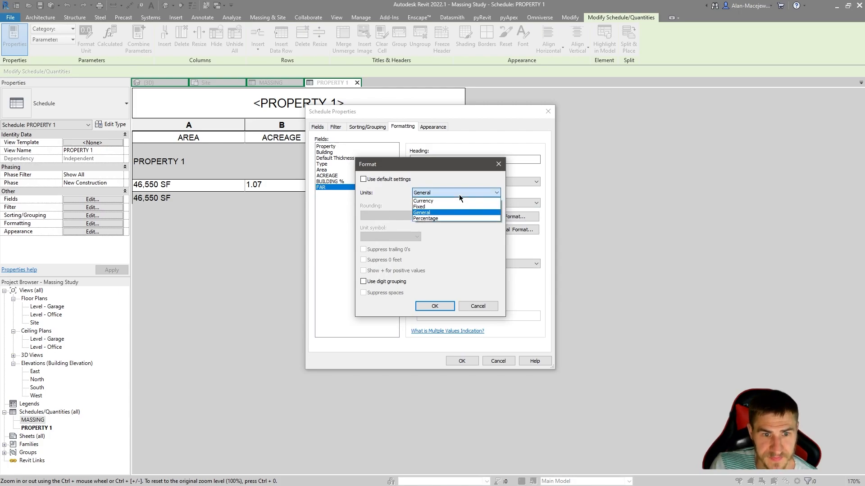
{"action": "left_click", "coordinate": [442, 209]}
- Round the FAR field to 2 decimal places and apply the schedule property changes
{"action": "left_click", "coordinate": [391, 215]}
{"action": "left_click", "coordinate": [373, 253]}
{"action": "left_click", "coordinate": [434, 307]}
{"action": "left_click", "coordinate": [461, 361]}
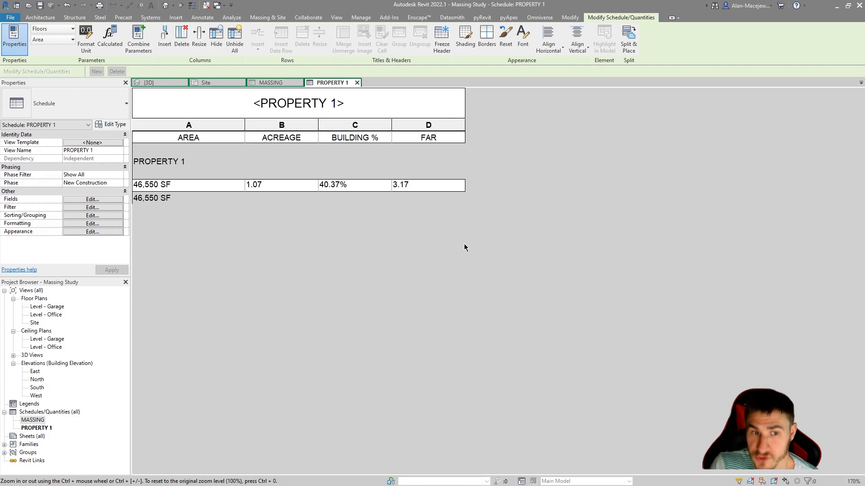
- Check the MASSING areas against GARAGE 1's lowest floor in the 3D view, then return to the PROPERTY 1 schedule
{"action": "left_click", "coordinate": [263, 83]}
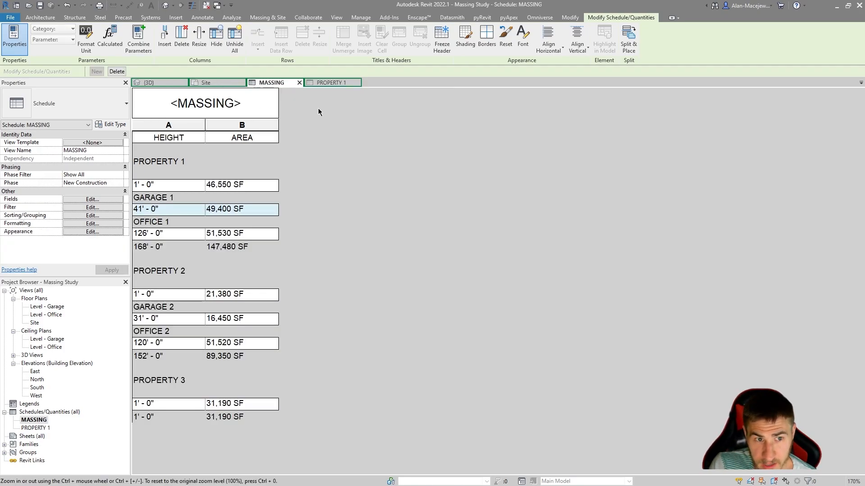
{"action": "left_click", "coordinate": [162, 83]}
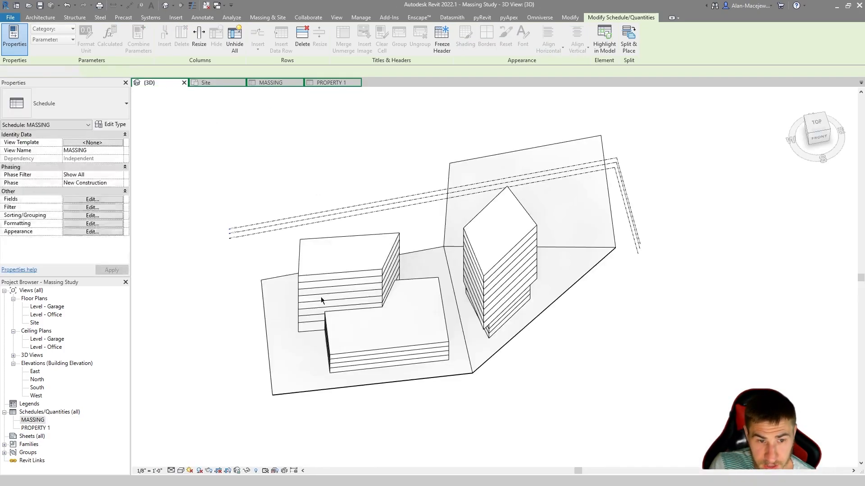
{"action": "left_click", "coordinate": [338, 369]}
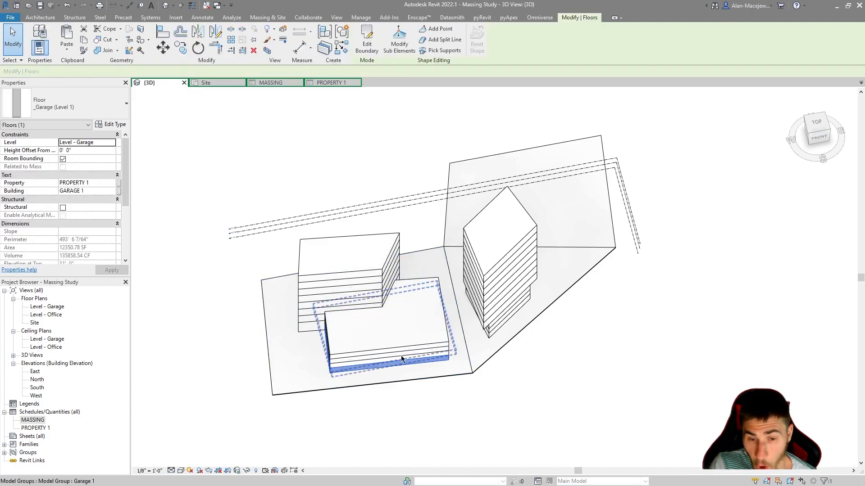
{"action": "left_click", "coordinate": [271, 83]}
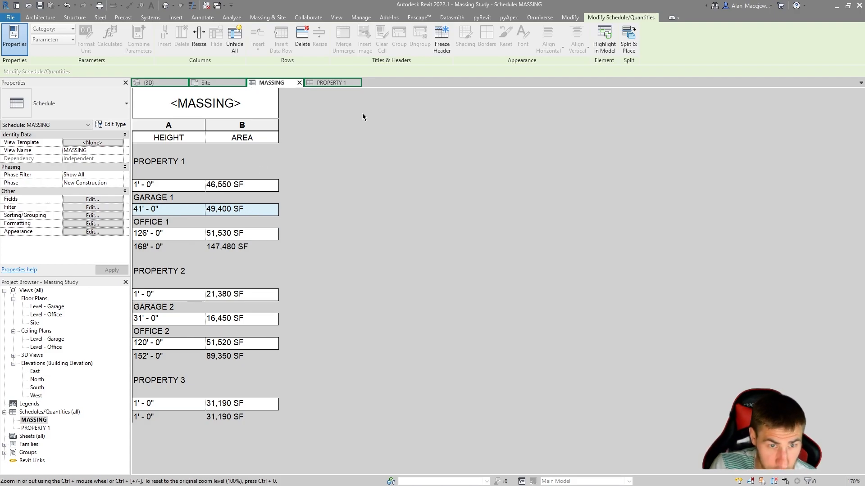
{"action": "left_click", "coordinate": [328, 82]}
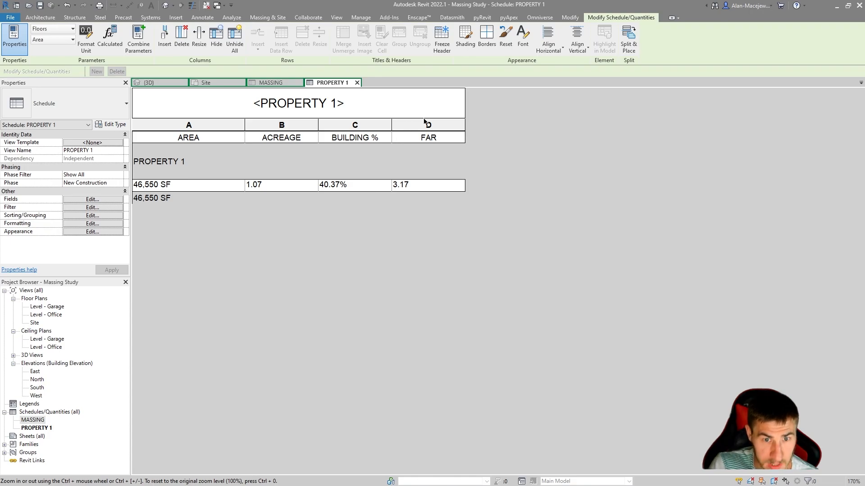
- Center the ACREAGE, BUILDING % and FAR columns of the PROPERTY 1 schedule horizontally
{"action": "left_click_drag", "start_coordinate": [430, 127], "coordinate": [279, 126]}
{"action": "left_click", "coordinate": [556, 52]}
{"action": "left_click", "coordinate": [551, 82]}
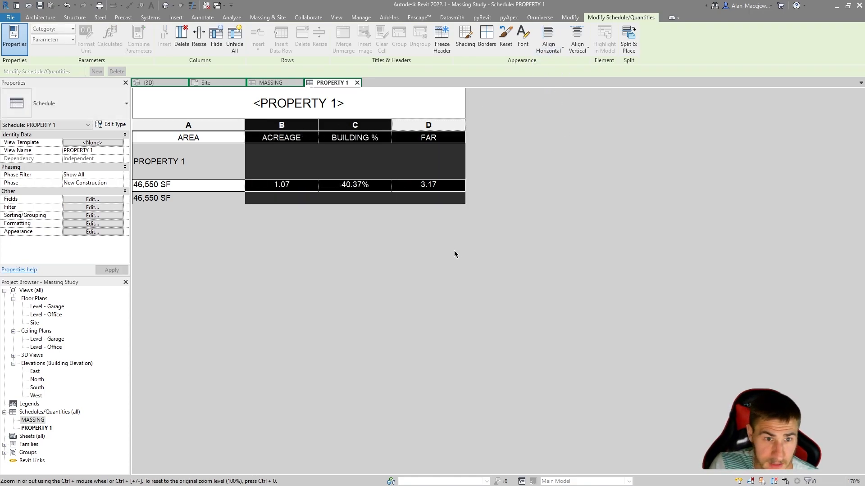
{"action": "left_click", "coordinate": [461, 141]}
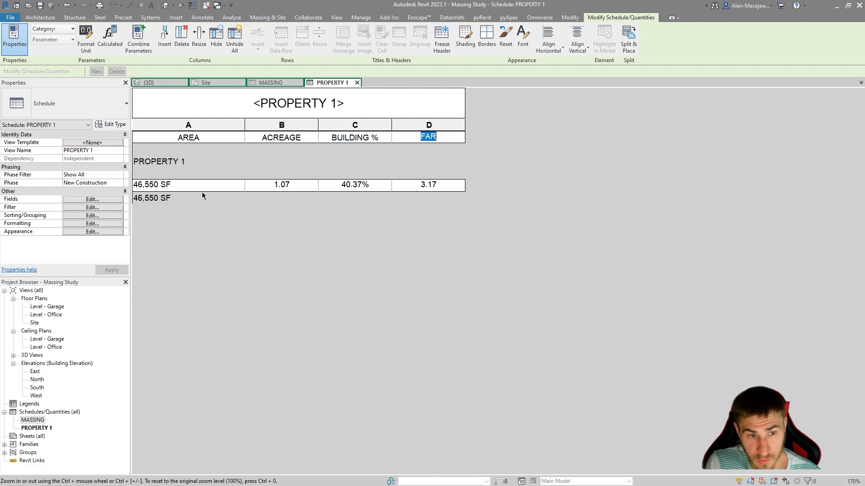
- Duplicate the PROPERTY 1 schedule and try to rename the copy PROPERTY 2 through its title
{"action": "right_click", "coordinate": [38, 429]}
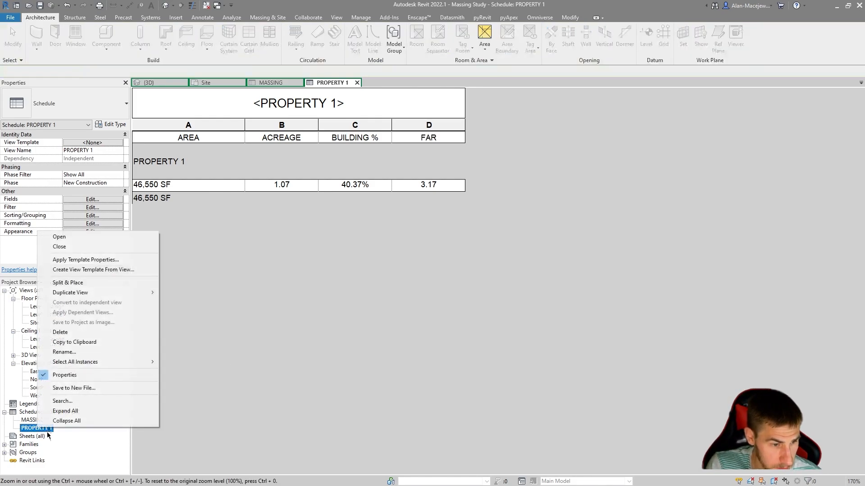
{"action": "left_click", "coordinate": [468, 290]}
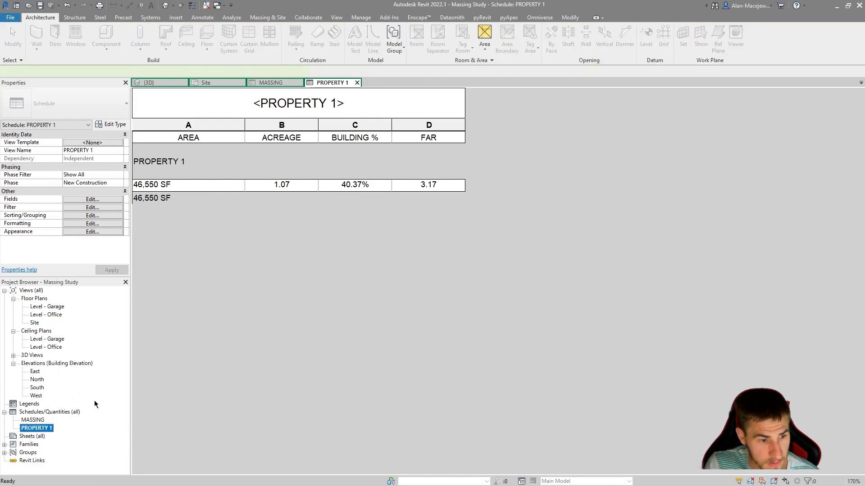
{"action": "double_click", "coordinate": [239, 93]}
{"action": "type", "text": "PROPERTY 1"}
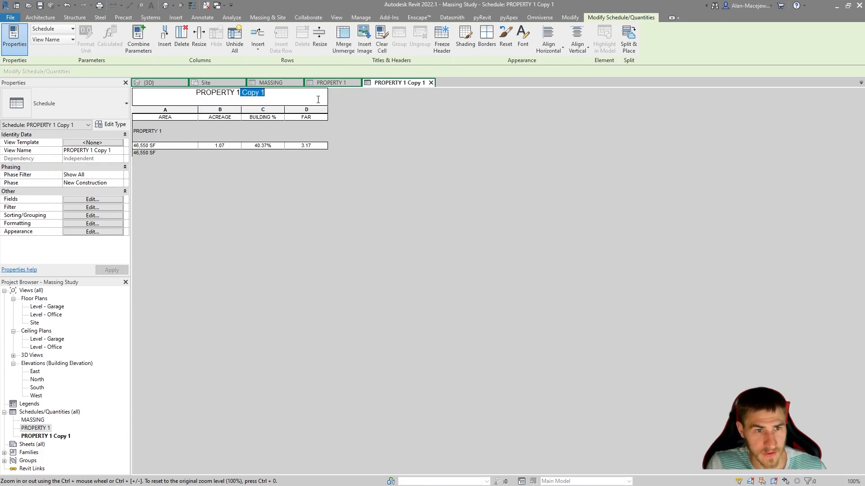
{"action": "key", "text": "BackSpace"}
{"action": "type", "text": "2"}
{"action": "left_click", "coordinate": [344, 180]}
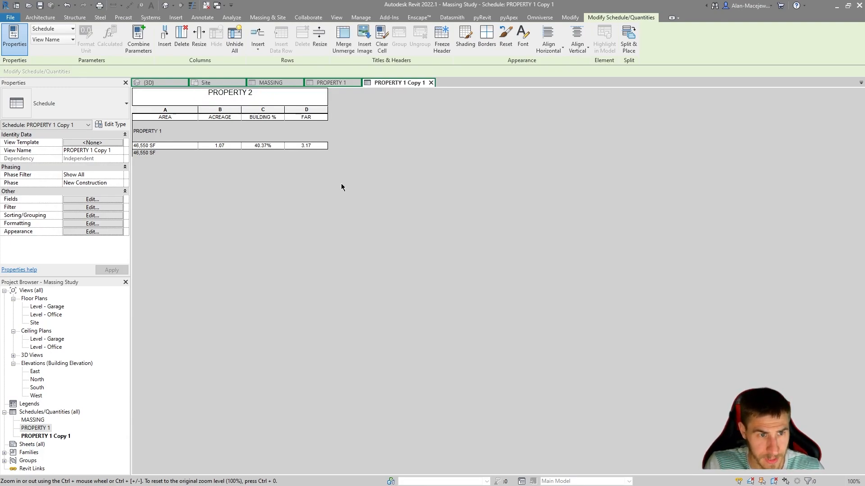
- Change the duplicated schedule's Property filter value to PROPERTY 2 and apply it
{"action": "scroll", "coordinate": [274, 218], "scroll_direction": "up", "scroll_amount": 2, "text": "ctrl"}
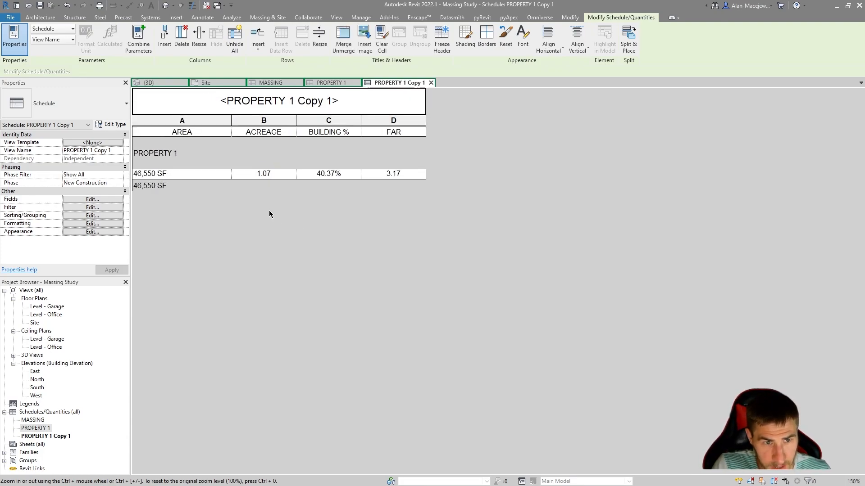
{"action": "left_click", "coordinate": [79, 207]}
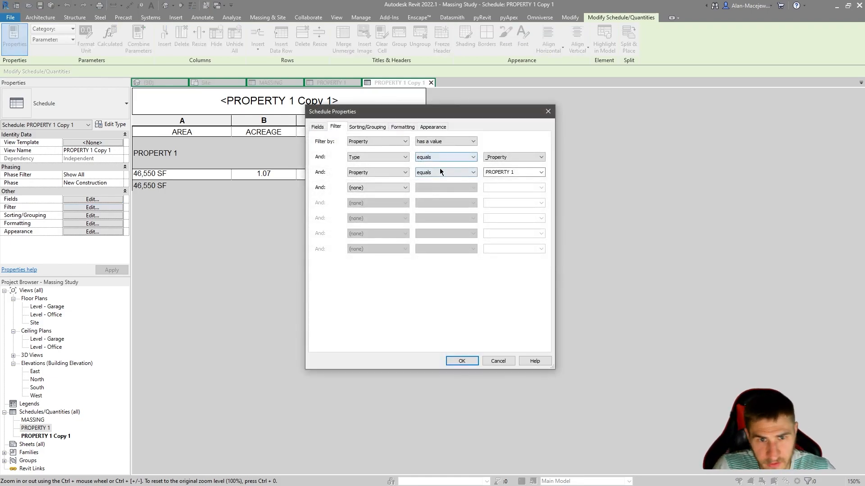
{"action": "left_click", "coordinate": [540, 172]}
{"action": "left_click", "coordinate": [539, 181]}
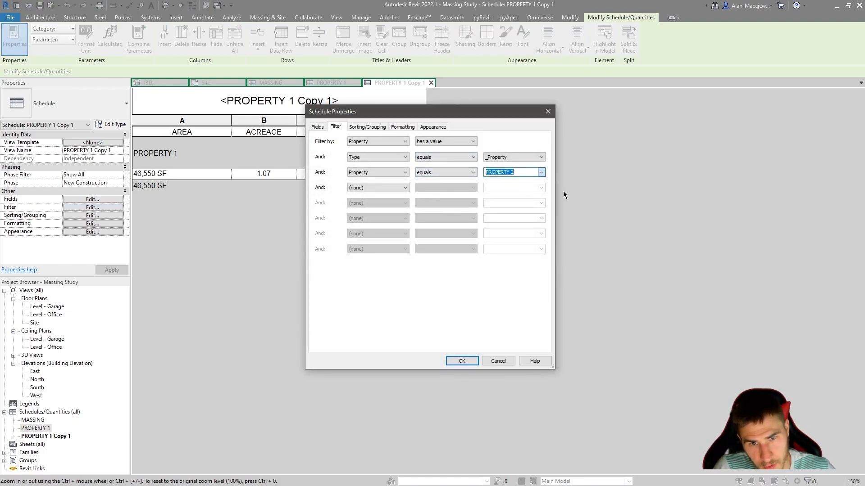
{"action": "left_click", "coordinate": [461, 363]}
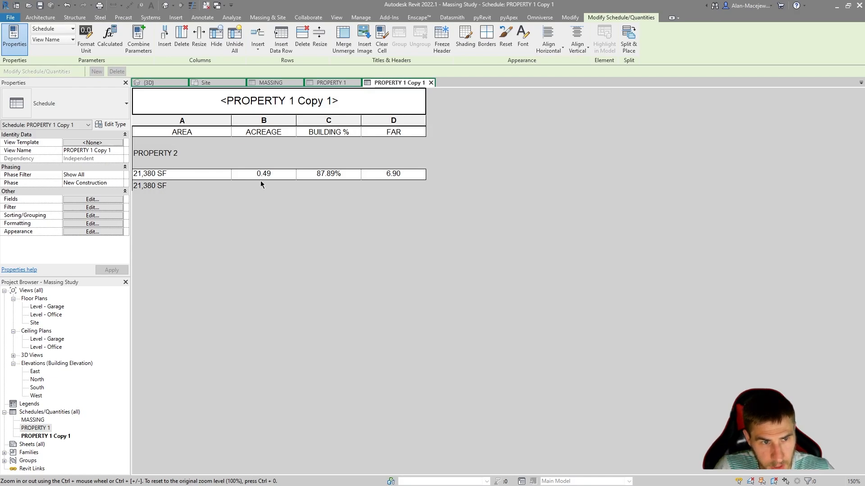
- Check the duplicated schedule against the MASSING areas, and change its title from the copy name to PROPERTY 2
{"action": "left_click", "coordinate": [493, 189]}
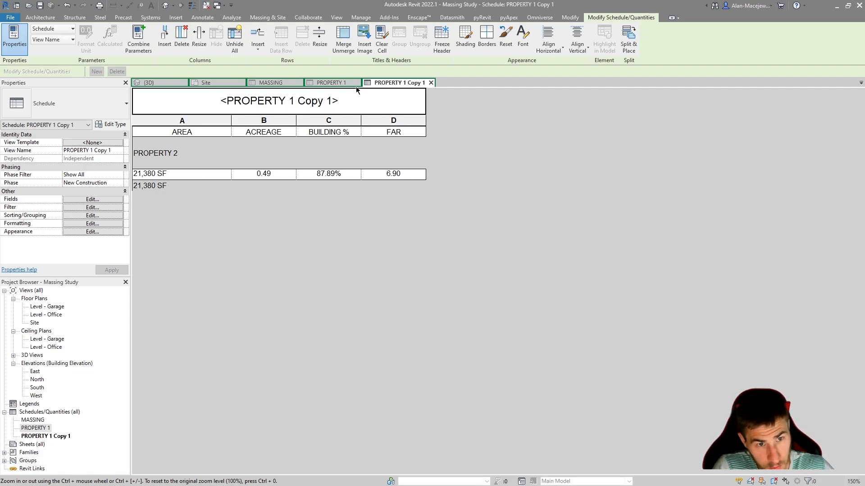
{"action": "left_click", "coordinate": [271, 82]}
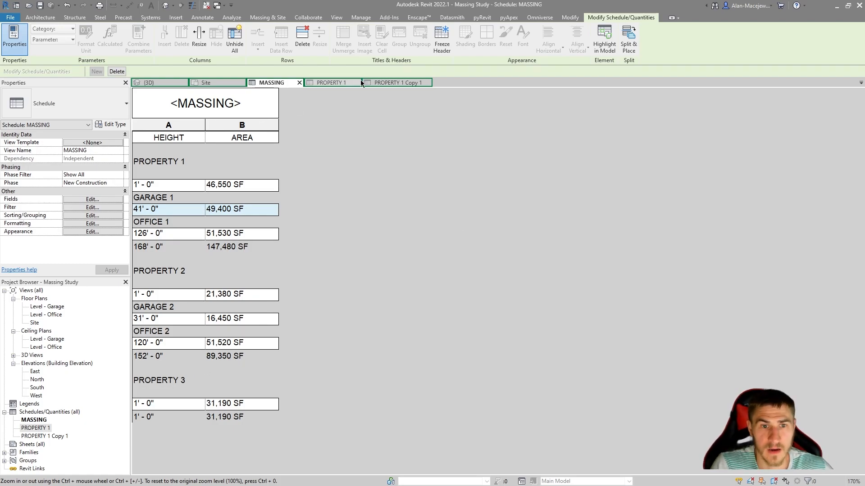
{"action": "left_click", "coordinate": [383, 82]}
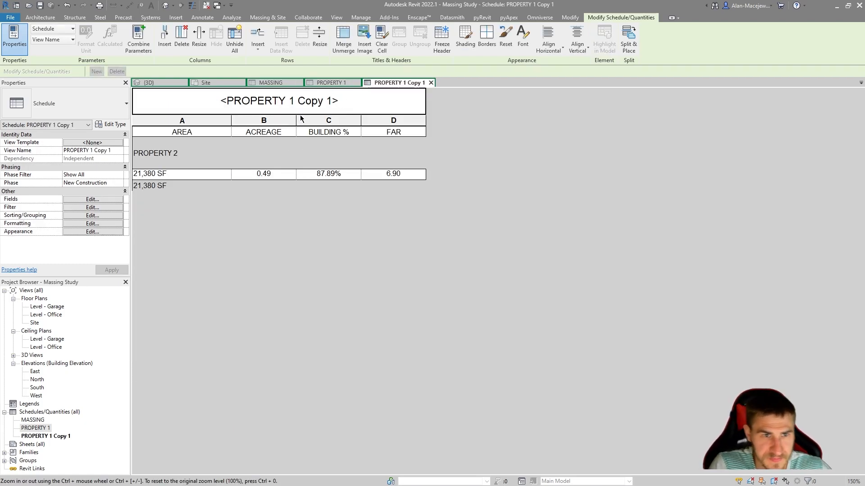
{"action": "left_click", "coordinate": [305, 101]}
{"action": "left_click_drag", "start_coordinate": [289, 94], "coordinate": [376, 102]}
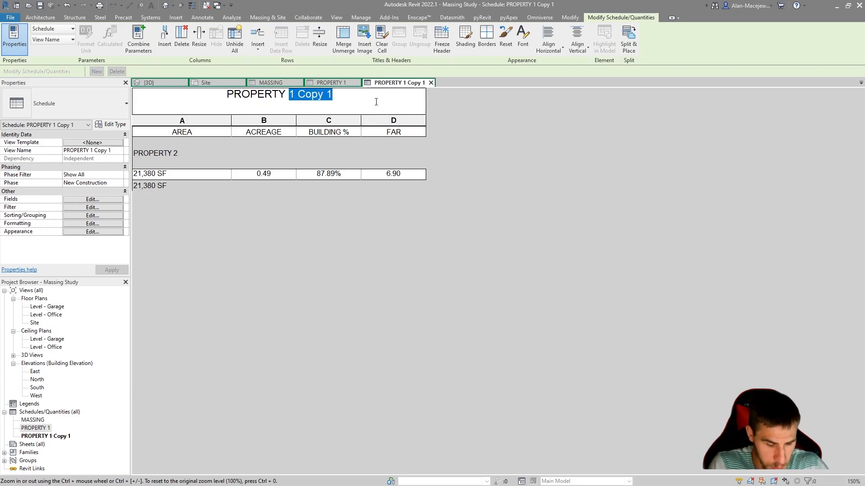
{"action": "type", "text": "2"}
{"action": "left_click", "coordinate": [527, 137]}
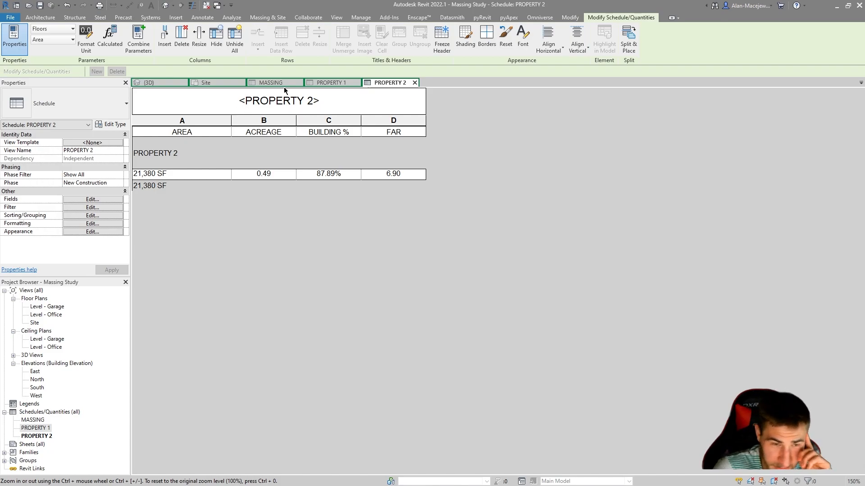
- Compare the PROPERTY 1 schedule with the MASSING schedule and the building masses in the 3D view, then return to PROPERTY 1
{"action": "left_click", "coordinate": [331, 83]}
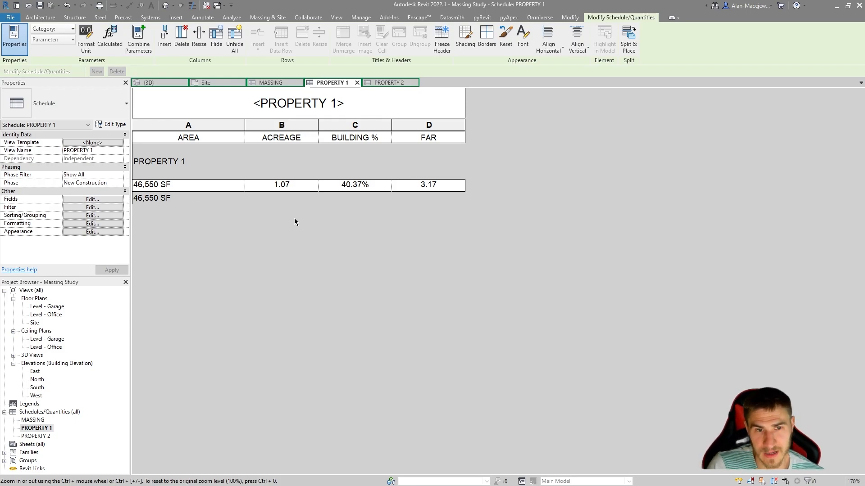
{"action": "left_click", "coordinate": [283, 84]}
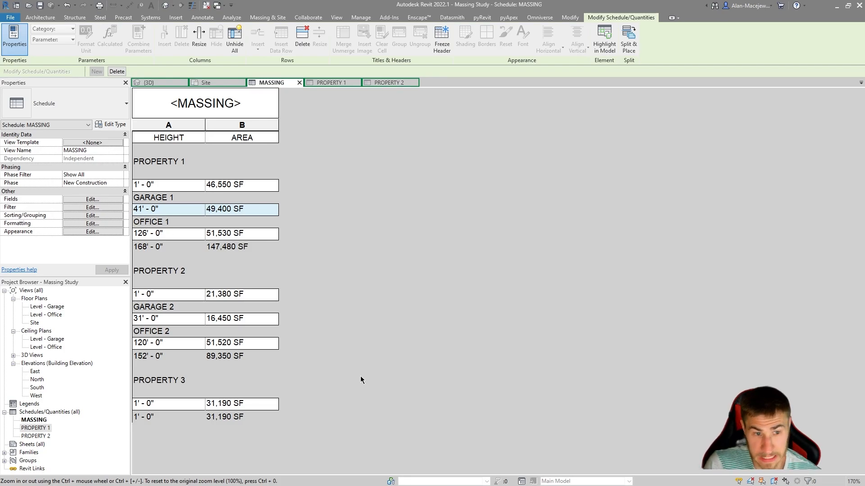
{"action": "left_click", "coordinate": [332, 83]}
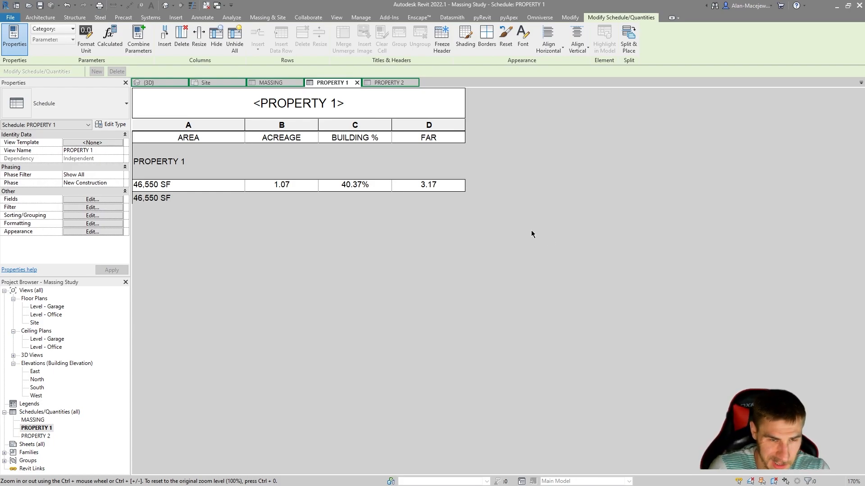
{"action": "left_click", "coordinate": [160, 83]}
{"action": "middle_click_drag", "start_coordinate": [537, 293], "coordinate": [488, 275], "text": "shift"}
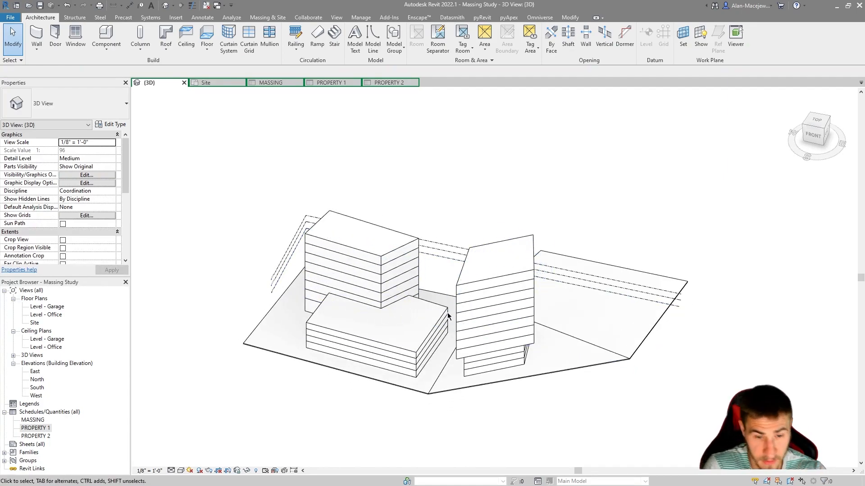
{"action": "left_click", "coordinate": [271, 82]}
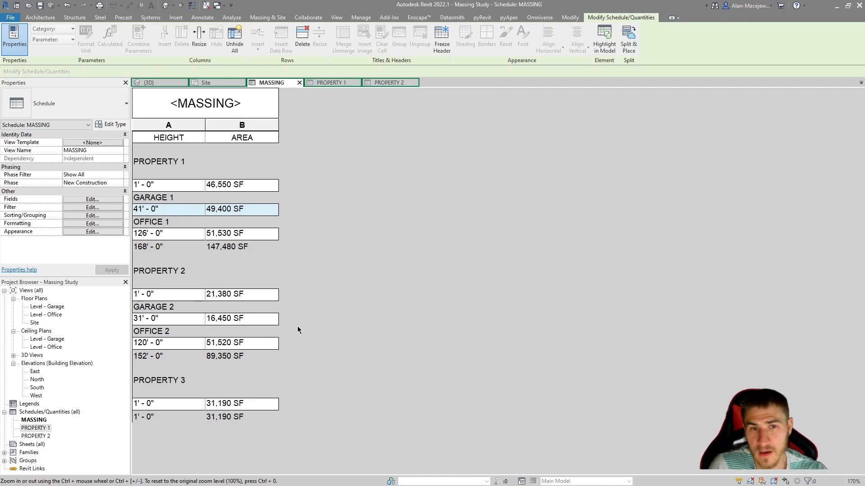
{"action": "left_click", "coordinate": [336, 85]}
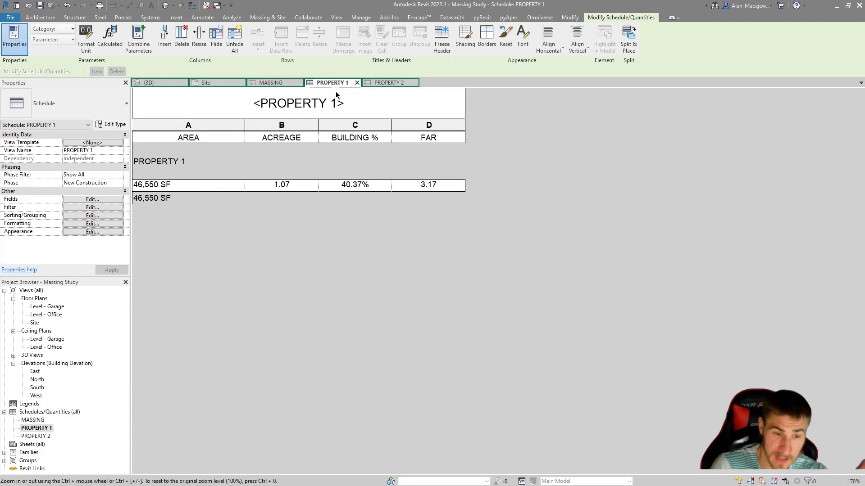